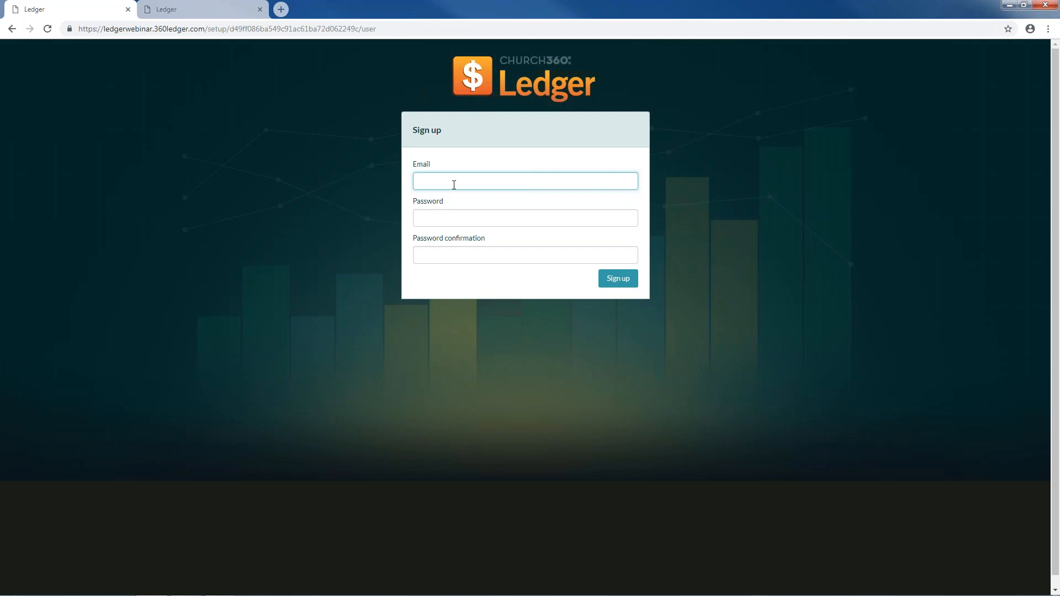
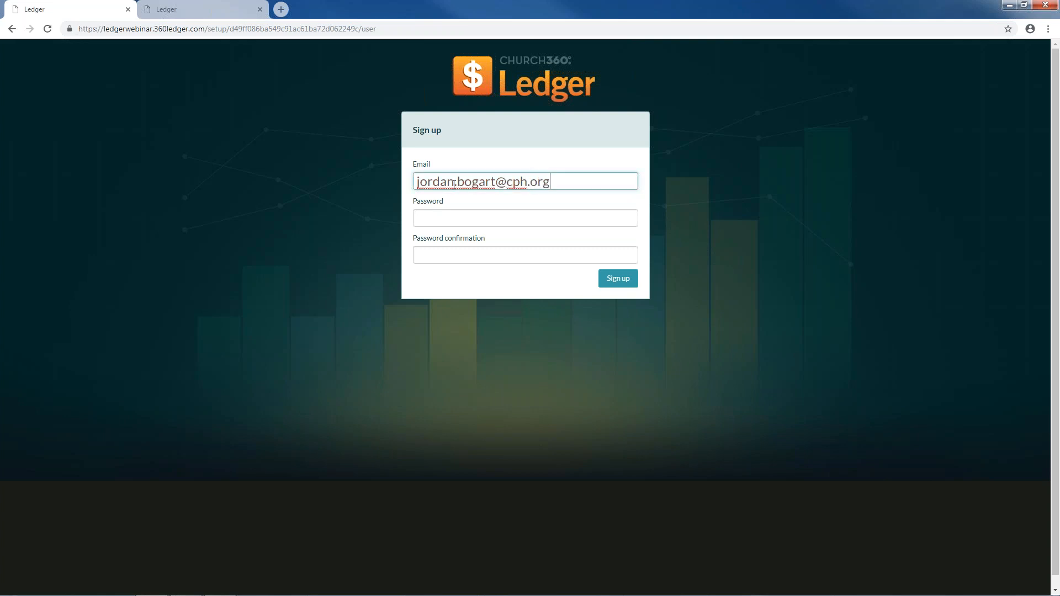
# - Sign up with the user's e-mail address and a matching password entered twice
pyautogui.press('Tab')
pyautogui.write('•••••')
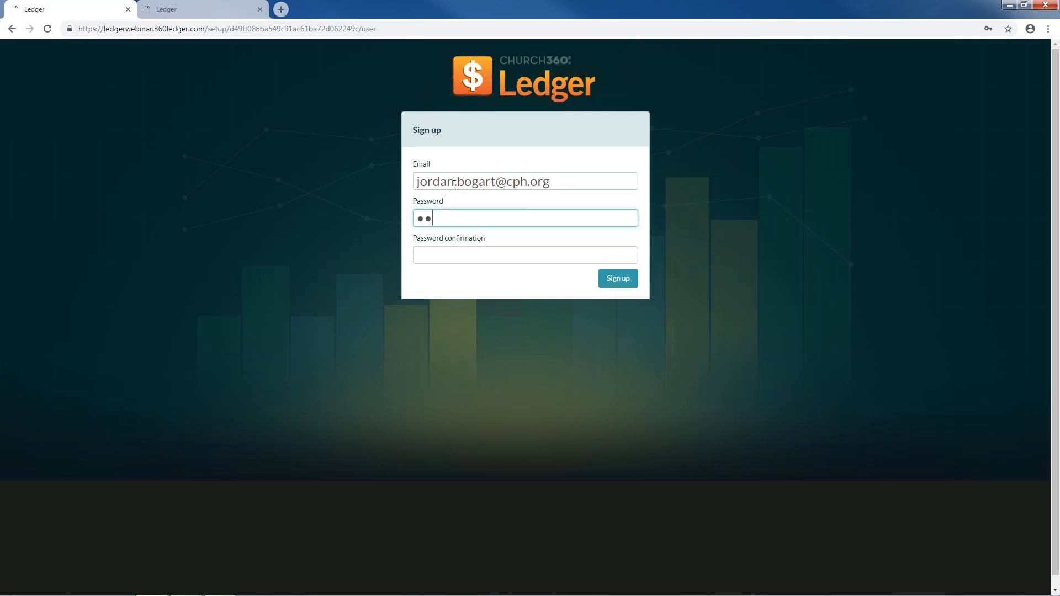
pyautogui.press('BackSpace')
pyautogui.press('BackSpace')
pyautogui.press('BackSpace')
pyautogui.press('BackSpace')
pyautogui.press('BackSpace')
pyautogui.write('••••••••')
pyautogui.press('Tab')
pyautogui.write('••••')
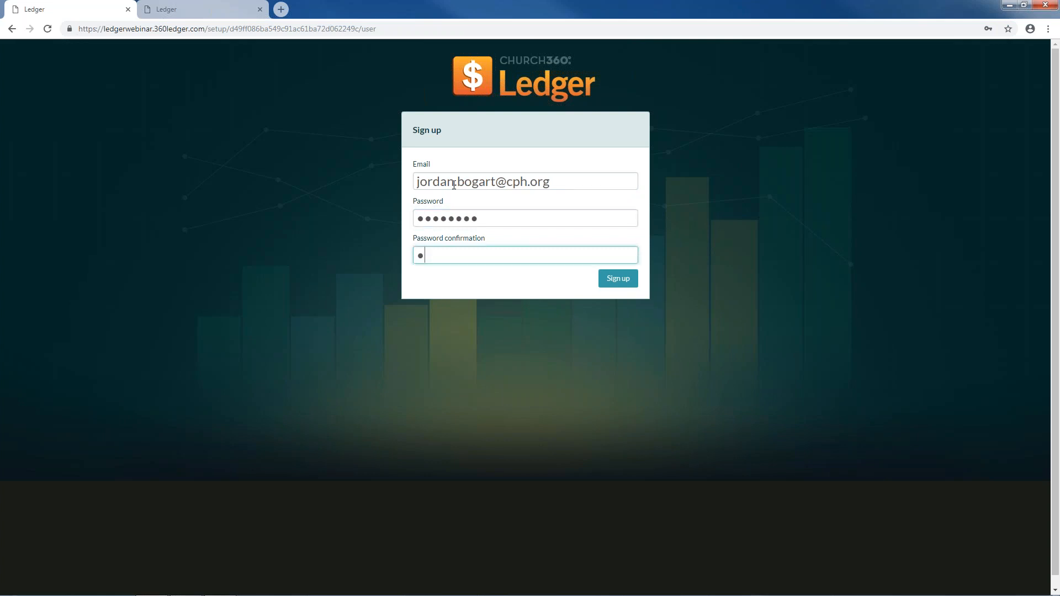
pyautogui.write('••••')
pyautogui.click(618, 278)
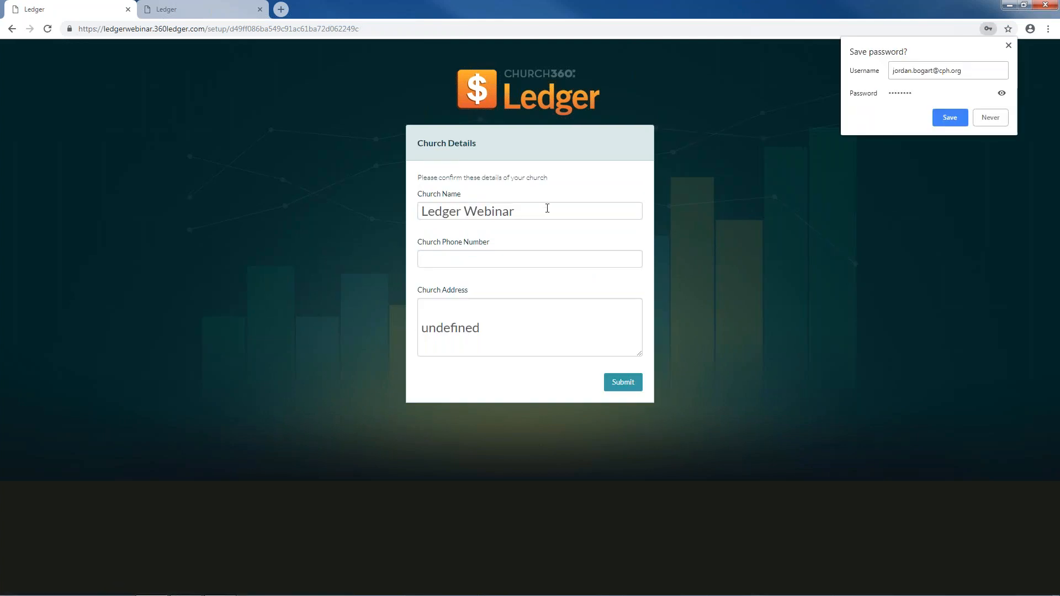
# - Enter the church's phone number in the church details form
pyautogui.click(552, 257)
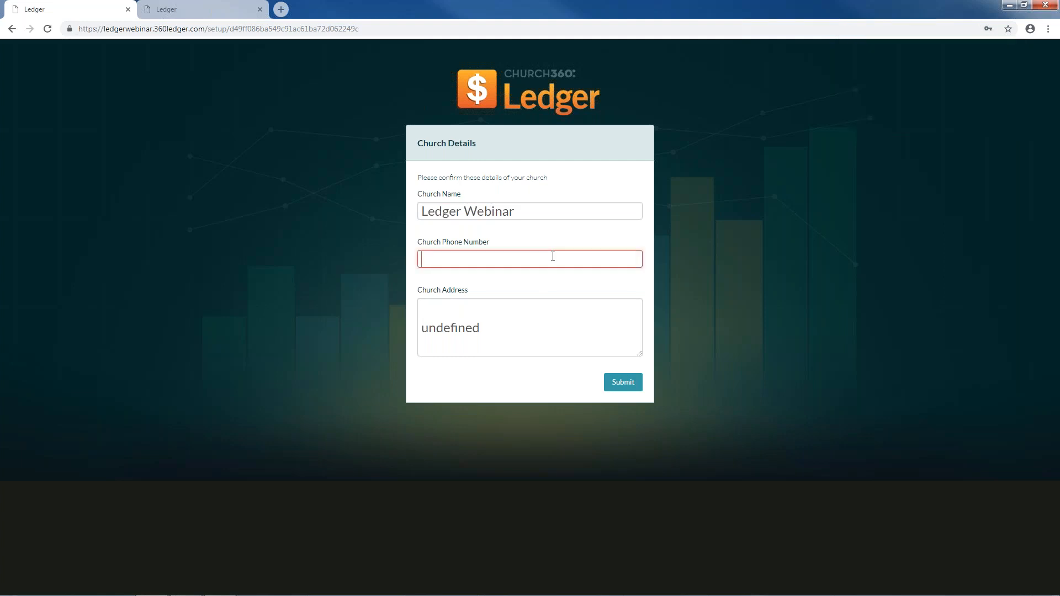
pyautogui.write('555')
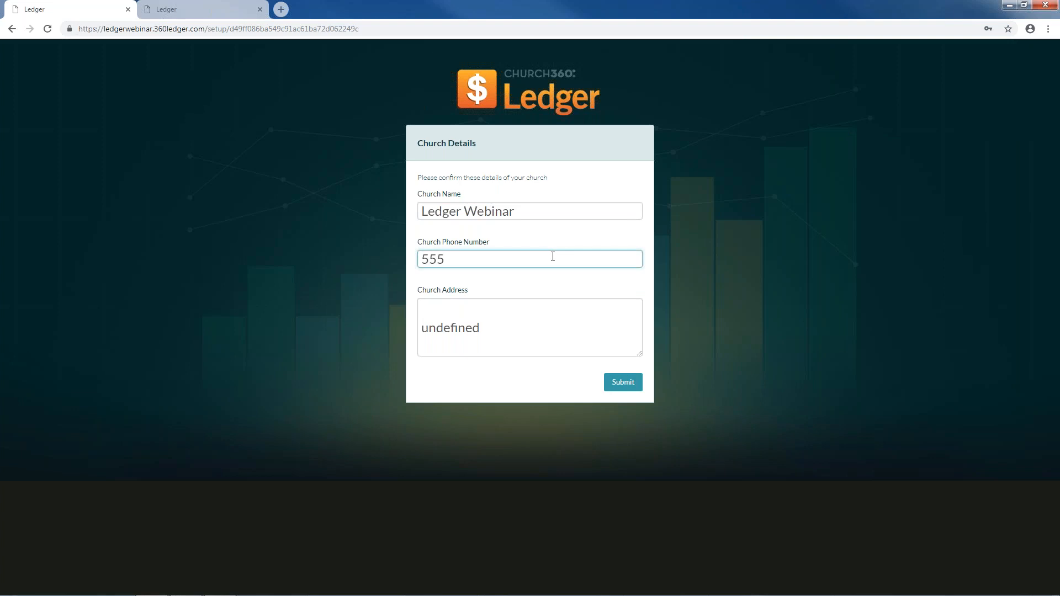
pyautogui.press('BackSpace')
pyautogui.press('BackSpace')
pyautogui.press('BackSpace')
pyautogui.write('(555)555-5555')
# - Replace the 'undefined' address with the church's street and city address, then submit
pyautogui.press('Tab')
pyautogui.press('BackSpace')
pyautogui.write('555 Wood St.')
pyautogui.press('Return')
pyautogui.write('St. Louis M')
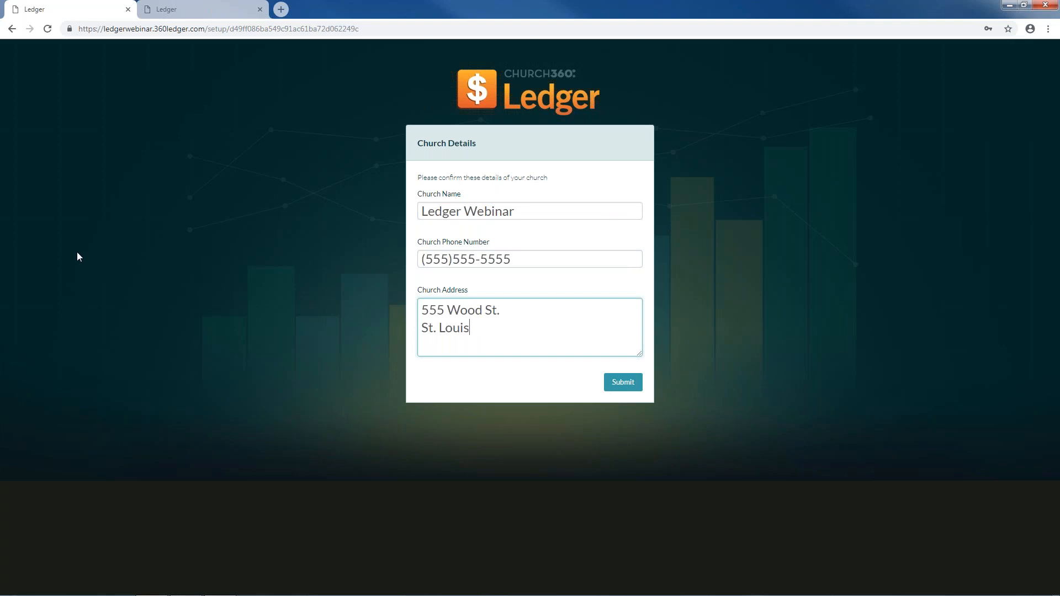
pyautogui.press('BackSpace')
pyautogui.press('BackSpace')
pyautogui.write(', MO 63118')
pyautogui.click(619, 388)
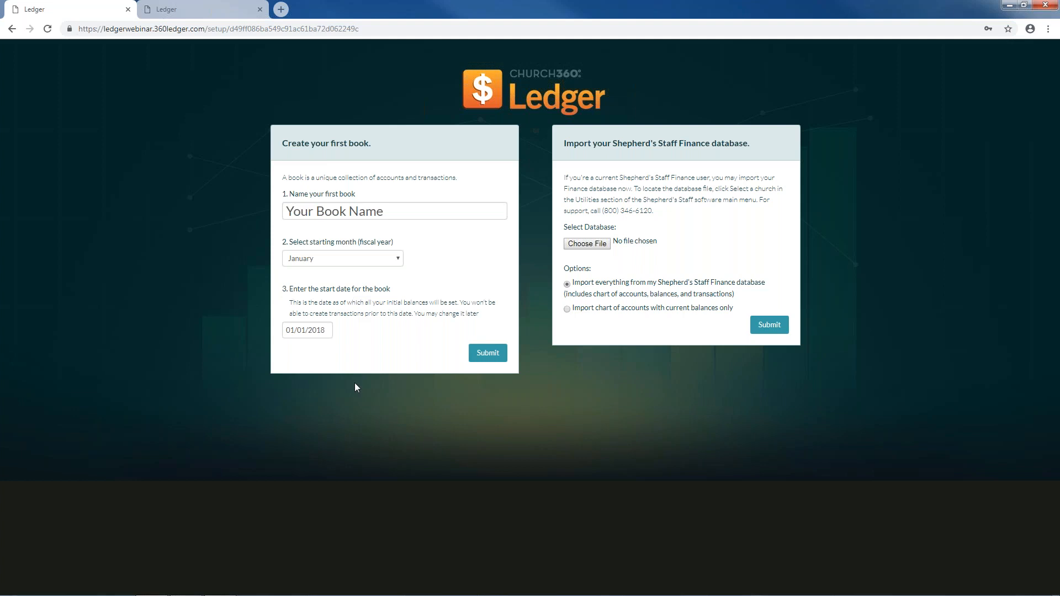
# - Replace the placeholder book name with 'Christ Community Church'
pyautogui.click(392, 209)
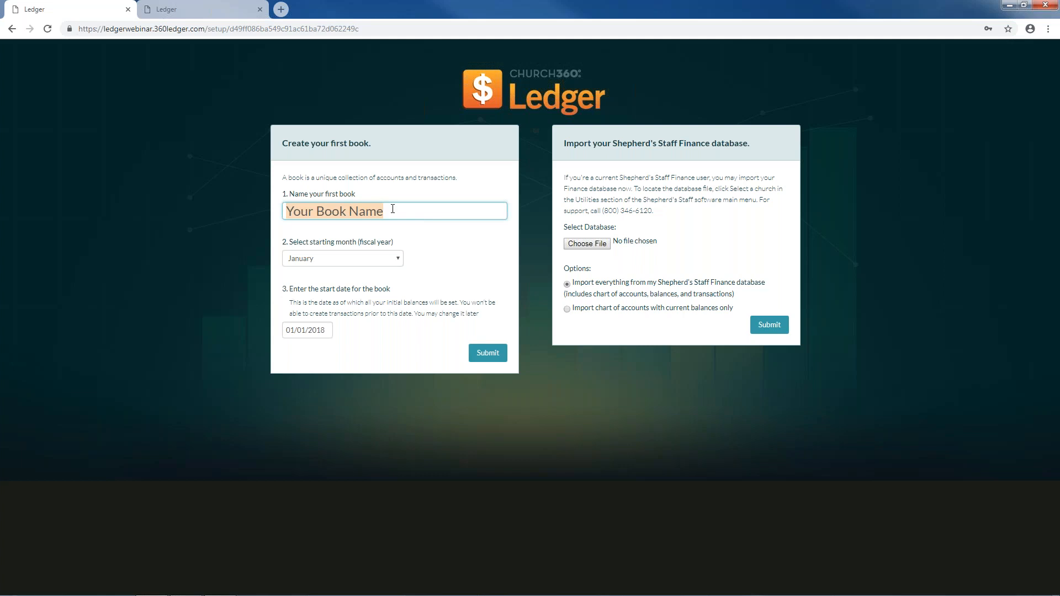
pyautogui.press('BackSpace')
pyautogui.write('Christ Community Church')
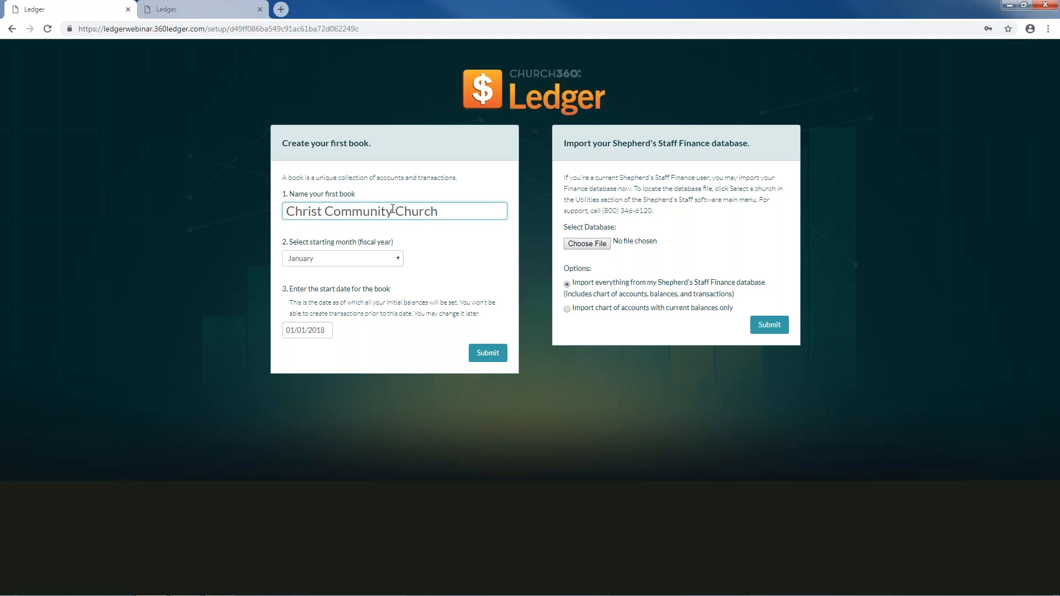
# - Keep January as the fiscal starting month and 01/01/2018 as the book start date
pyautogui.click(398, 264)
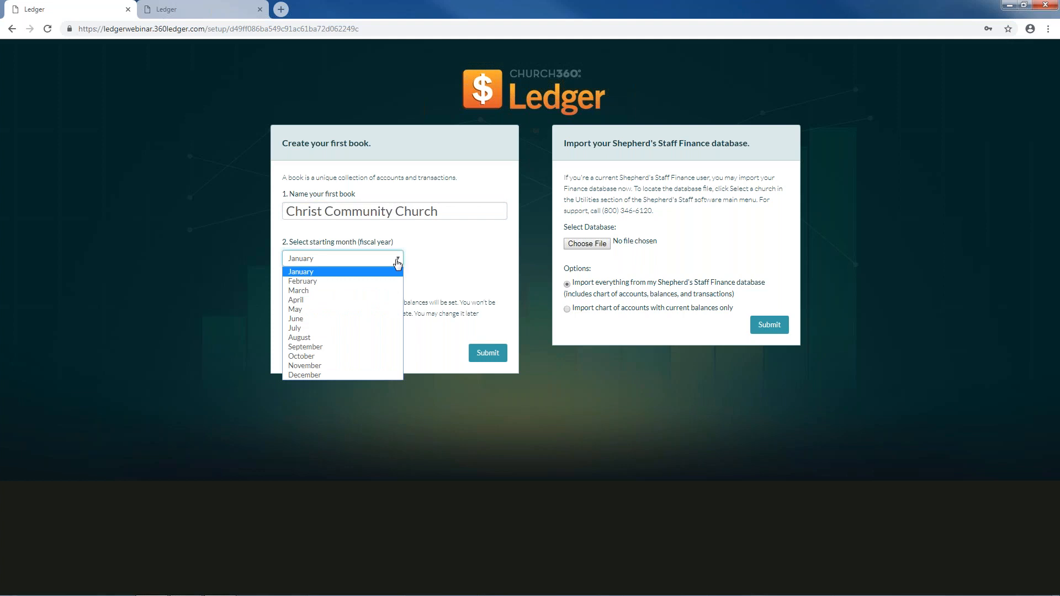
pyautogui.click(363, 268)
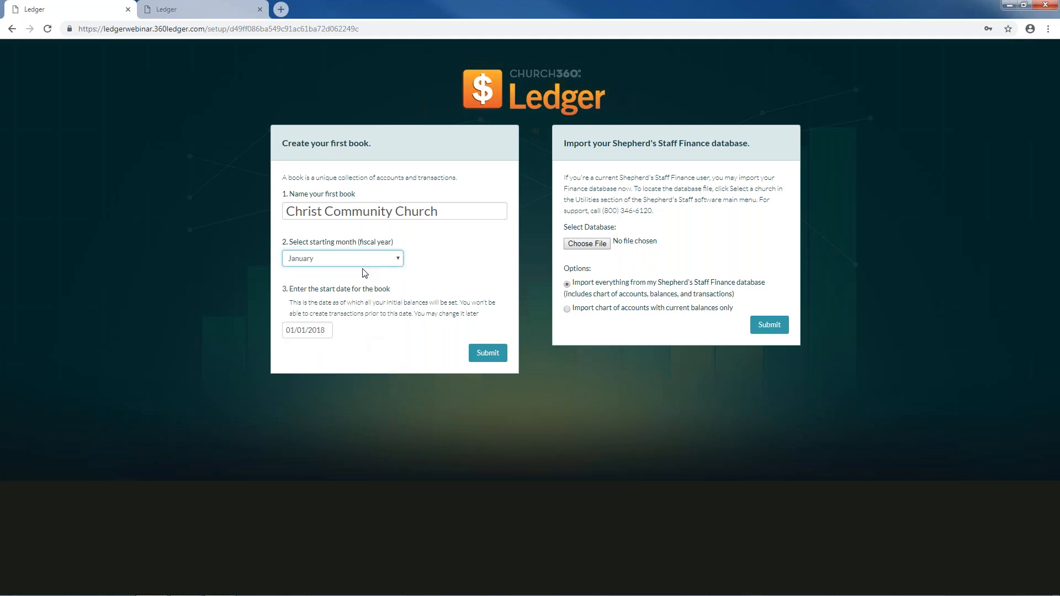
pyautogui.click(323, 330)
pyautogui.click(433, 316)
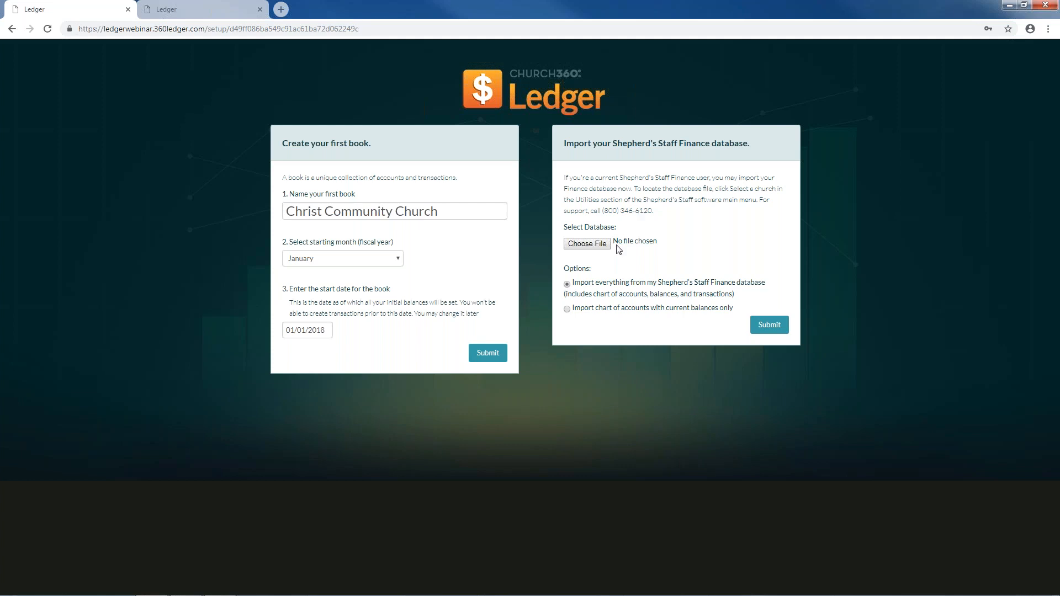
# - Pick DemoDatabase from C:\ShepherdsStaff\8.6 Database as the file to import
pyautogui.click(586, 243)
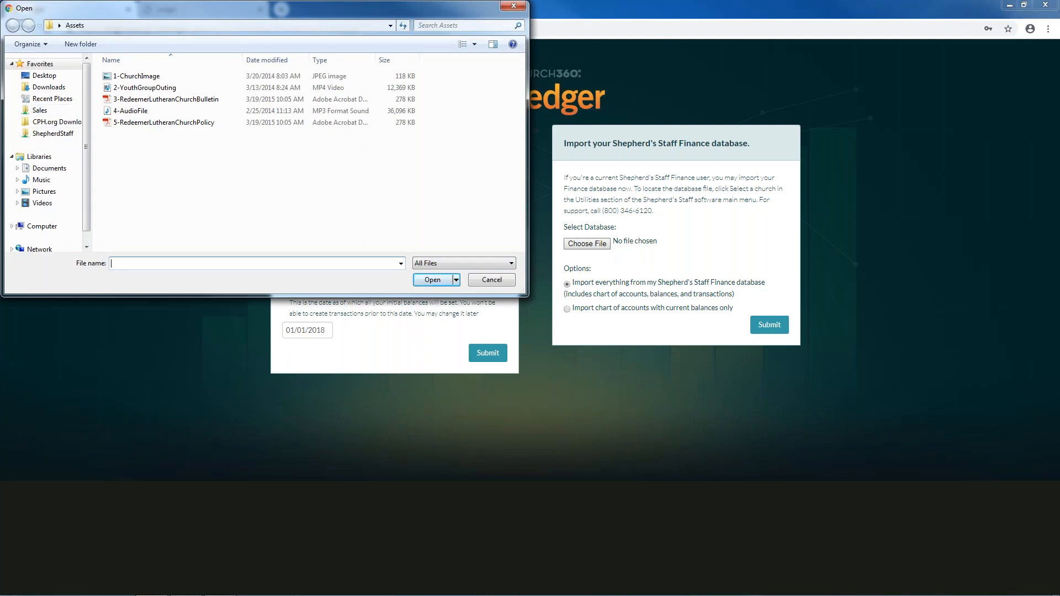
pyautogui.click(53, 226)
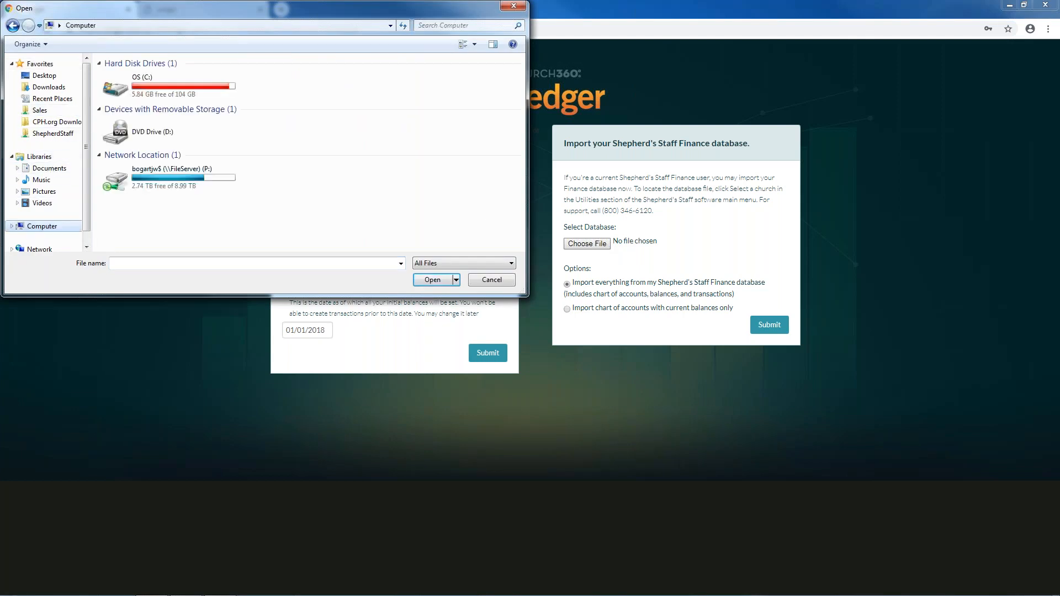
pyautogui.doubleClick(138, 87)
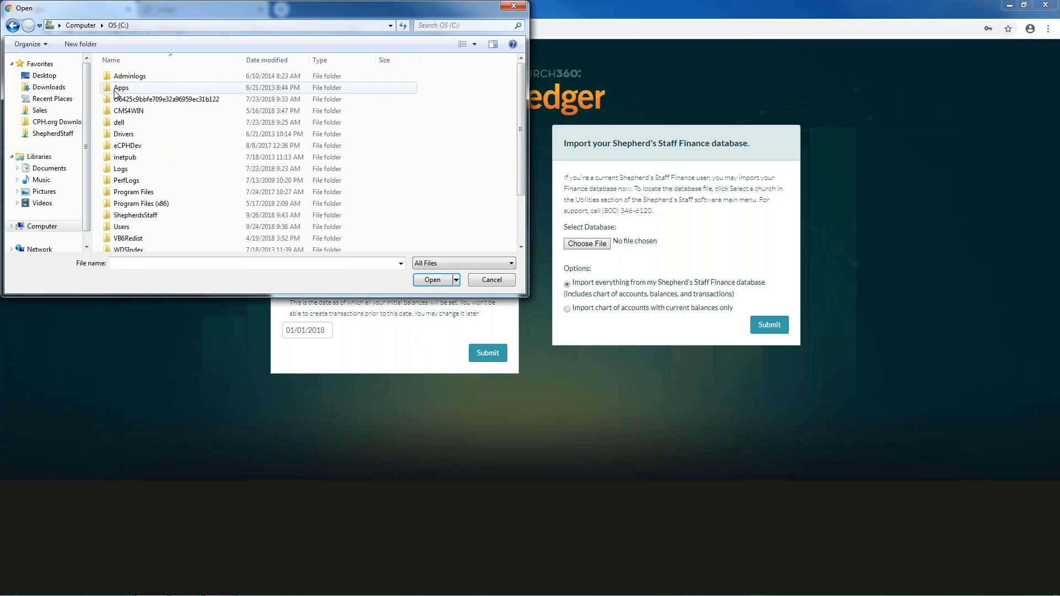
pyautogui.doubleClick(138, 214)
pyautogui.doubleClick(142, 78)
pyautogui.click(142, 79)
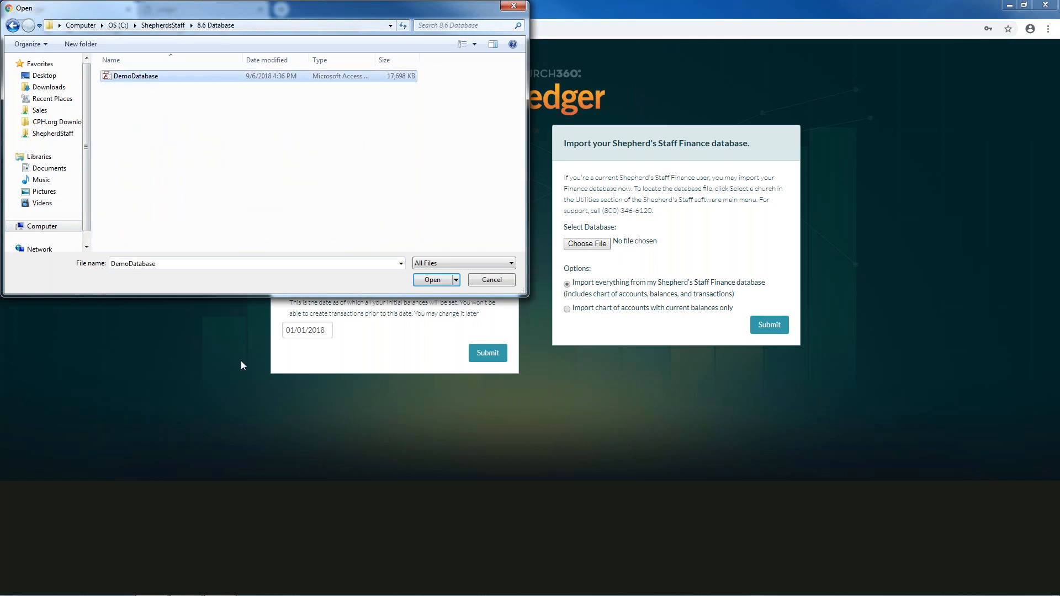
pyautogui.click(434, 281)
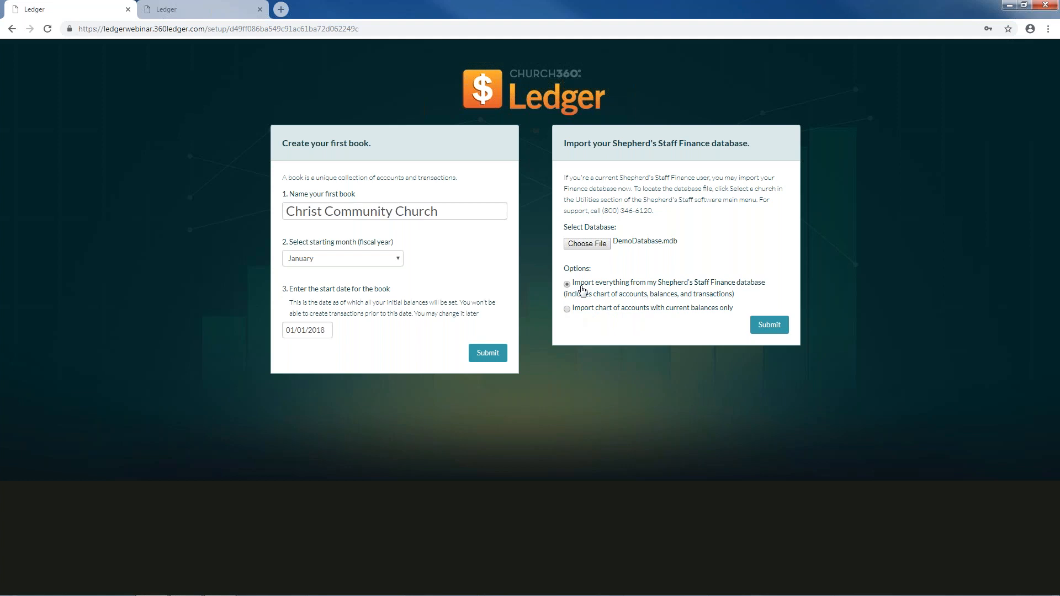
# - Submit the Shepherd's Staff import with 'Import everything' selected
pyautogui.click(772, 330)
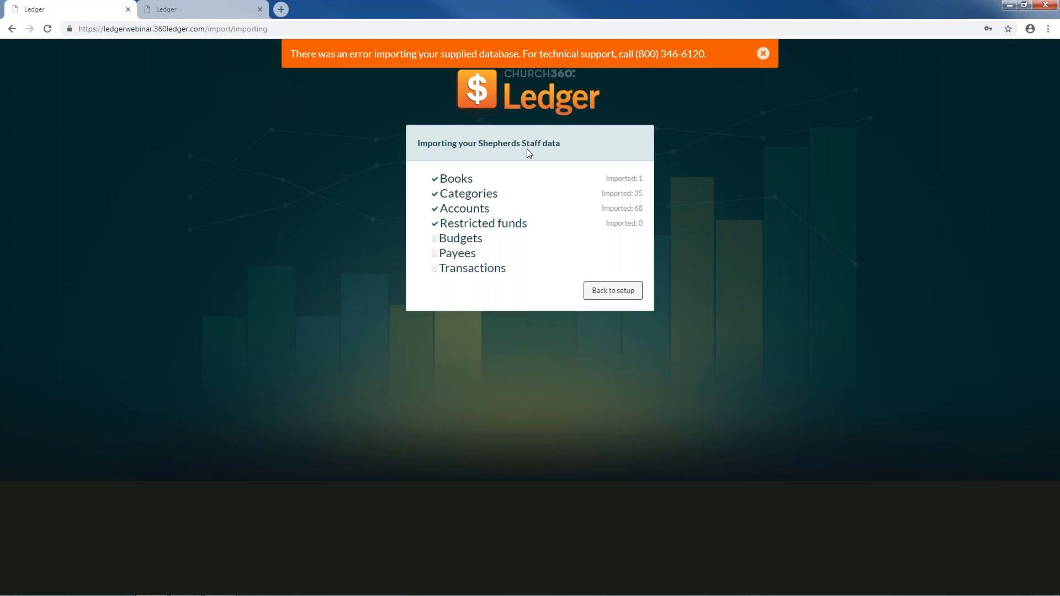
# - Close the failed import tab, log out via the avatar menu, and focus the Email field
pyautogui.click(128, 9)
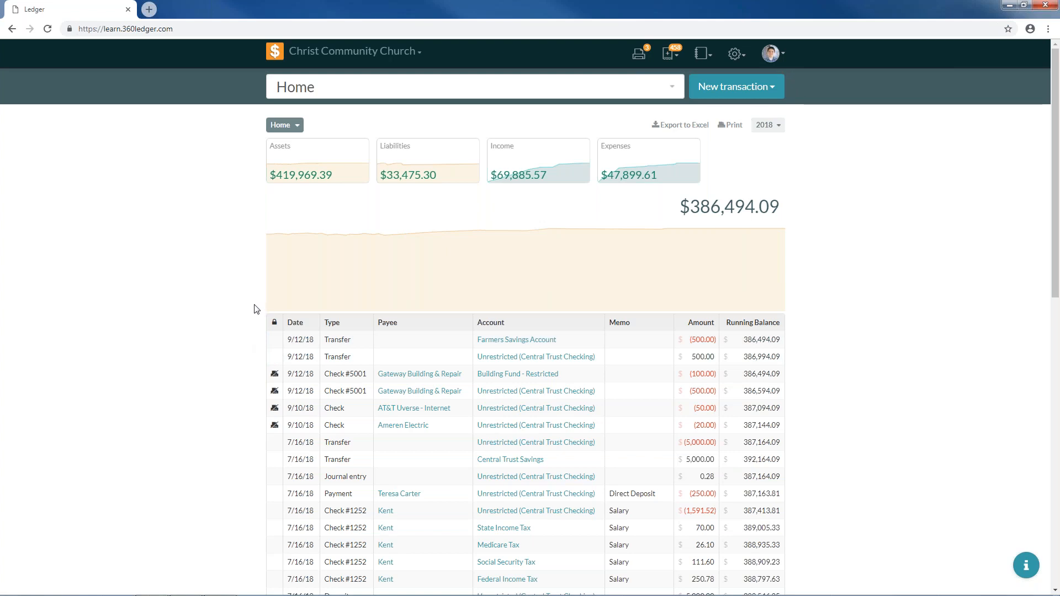
pyautogui.click(771, 54)
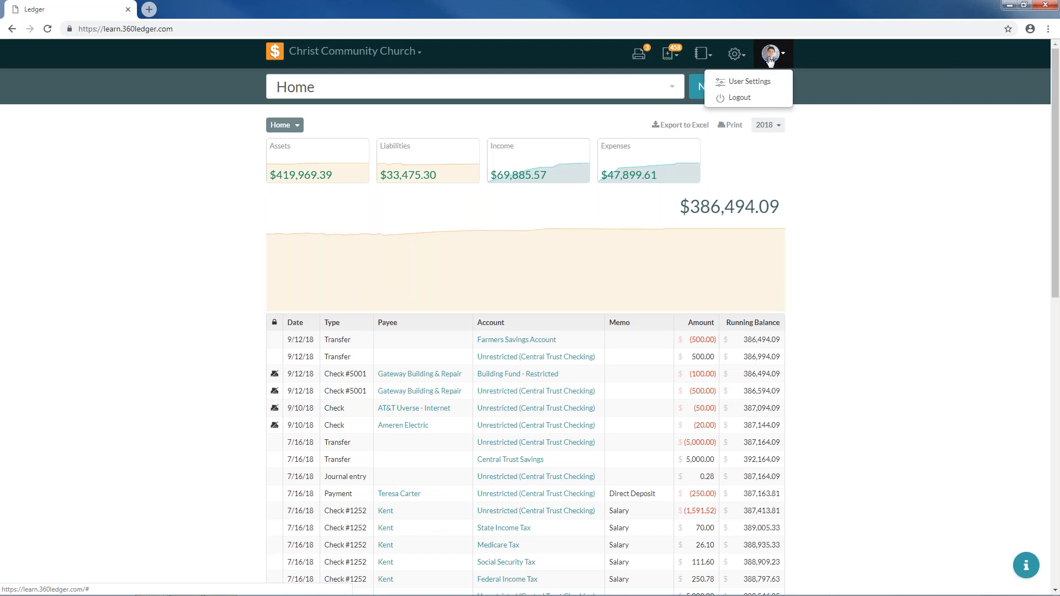
pyautogui.click(740, 98)
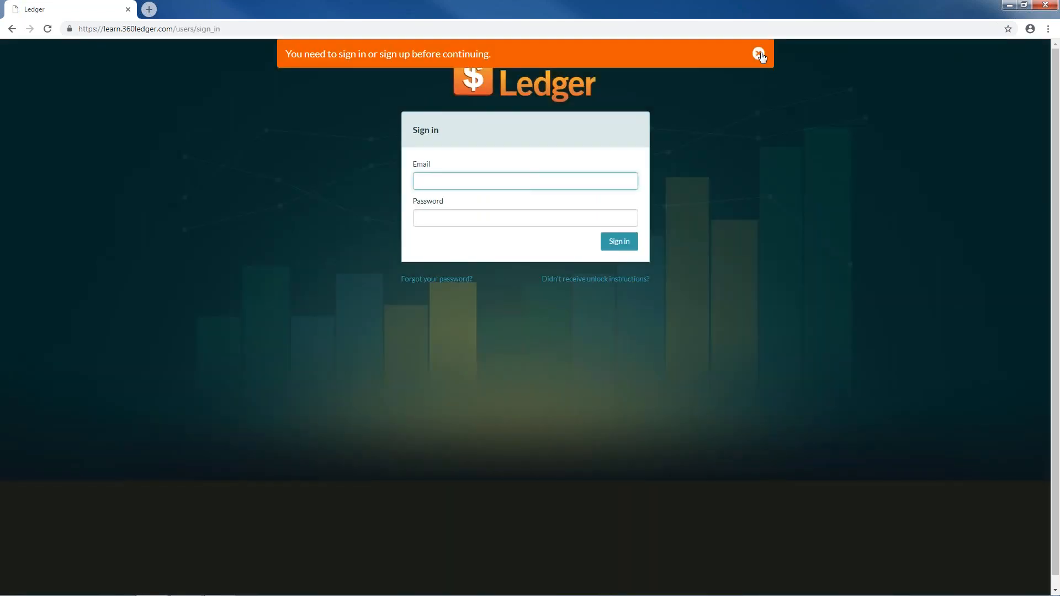
pyautogui.click(758, 53)
pyautogui.click(483, 180)
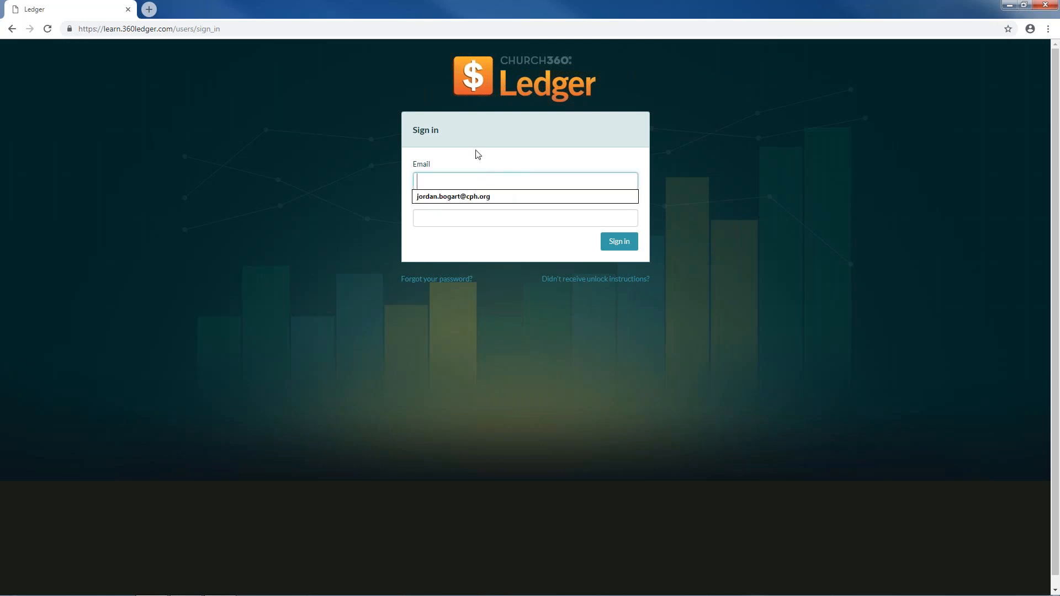
pyautogui.click(477, 156)
pyautogui.click(483, 179)
pyautogui.click(491, 156)
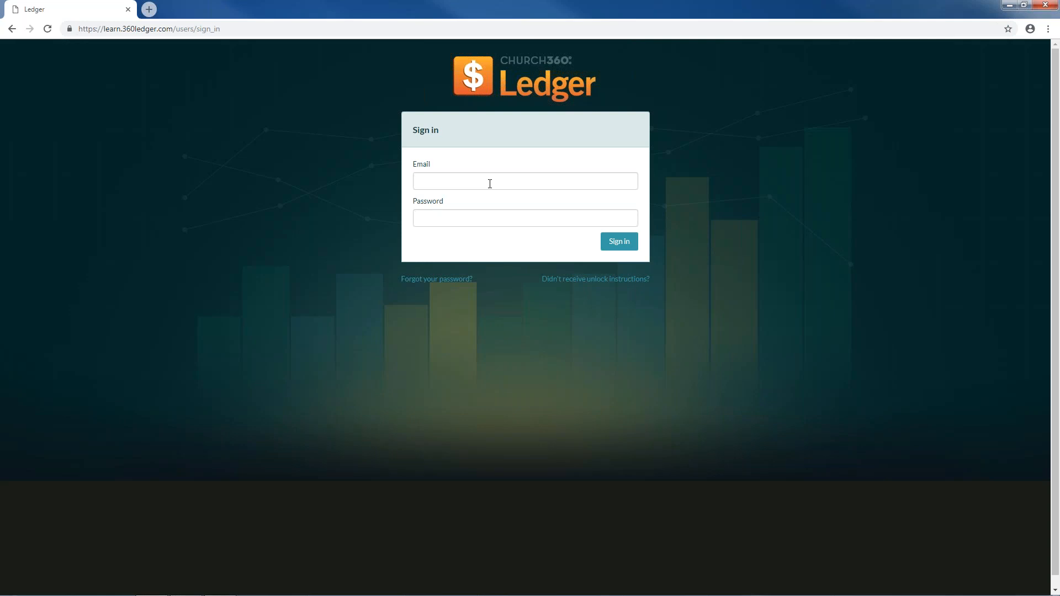
pyautogui.click(473, 281)
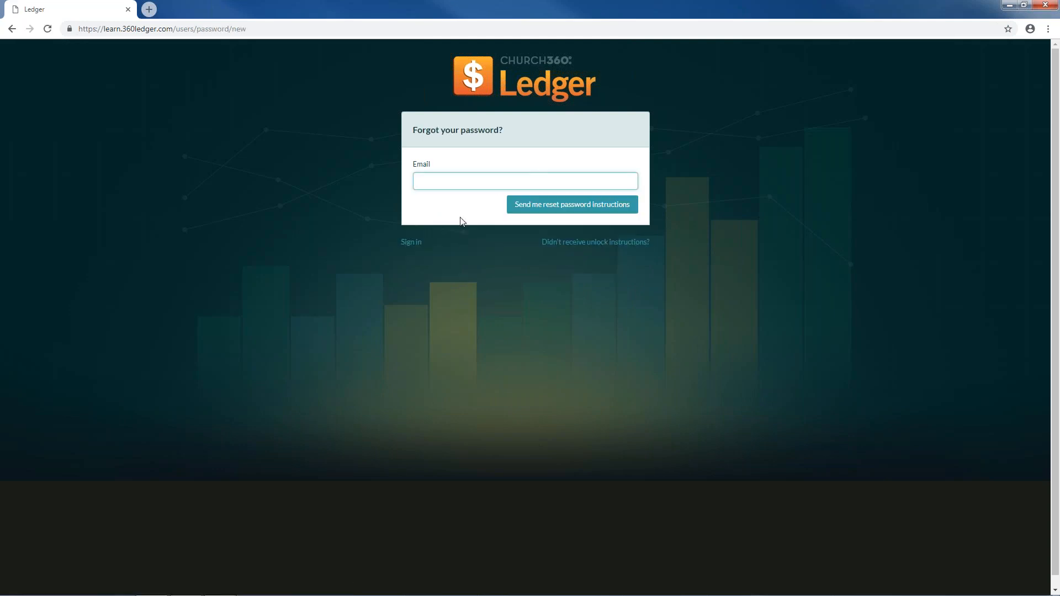
pyautogui.click(454, 182)
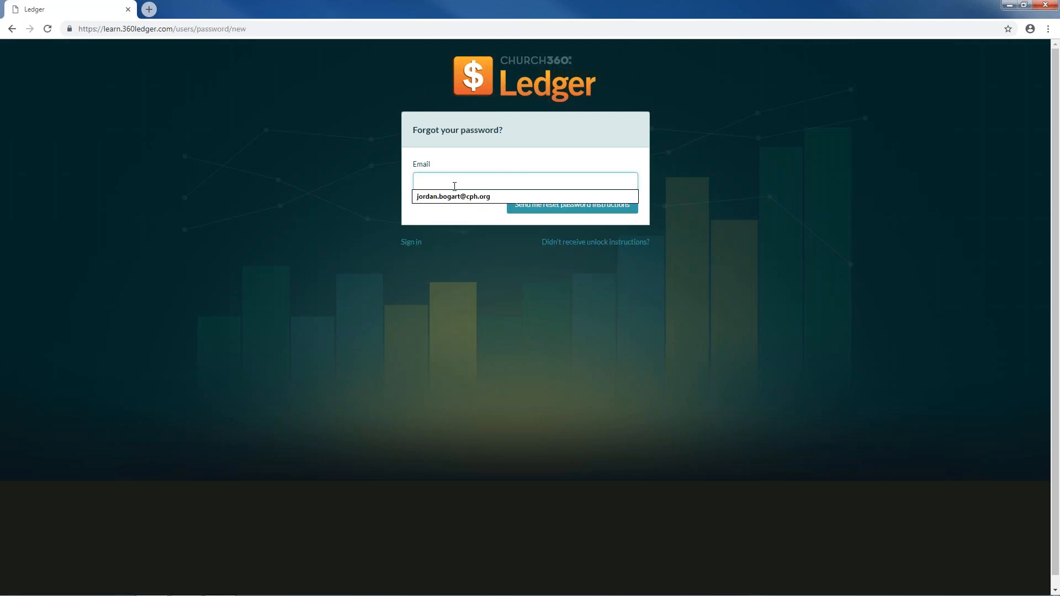
pyautogui.click(451, 222)
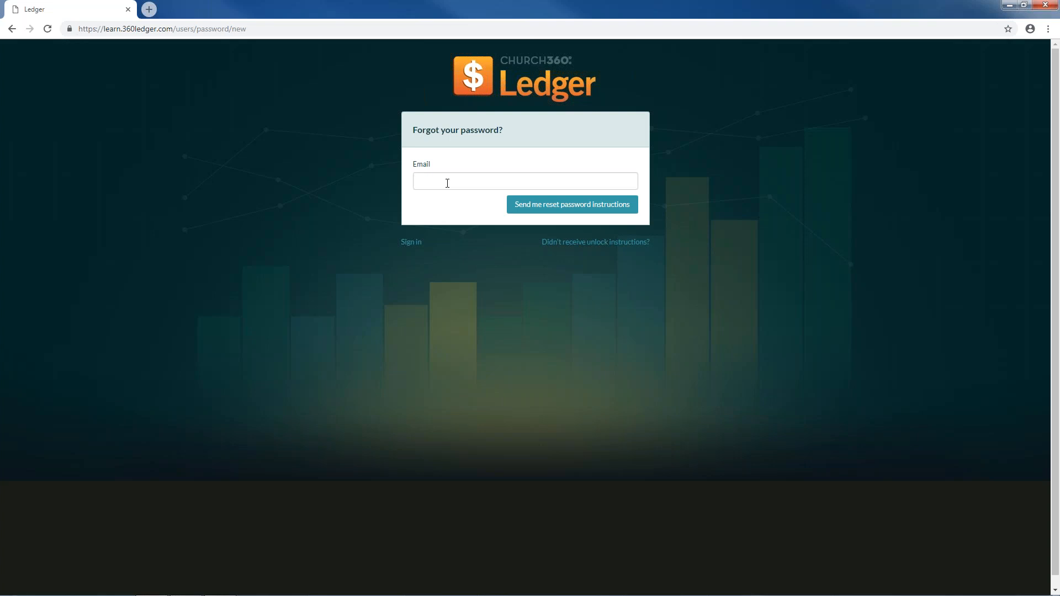
pyautogui.click(418, 243)
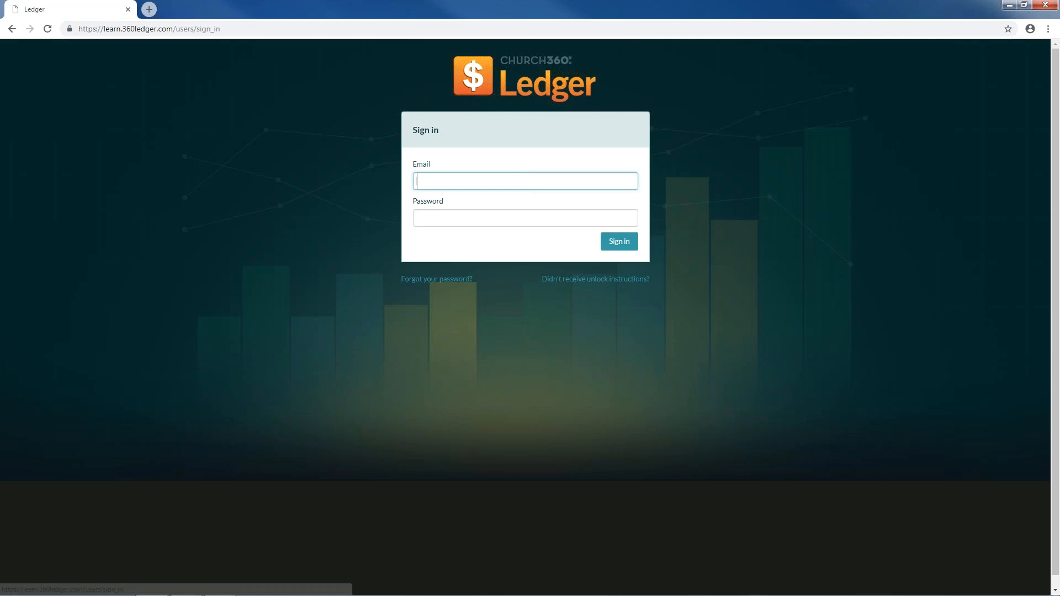
# - Sign in using the saved e-mail suggestion and the account password
pyautogui.click(446, 173)
pyautogui.write('jor')
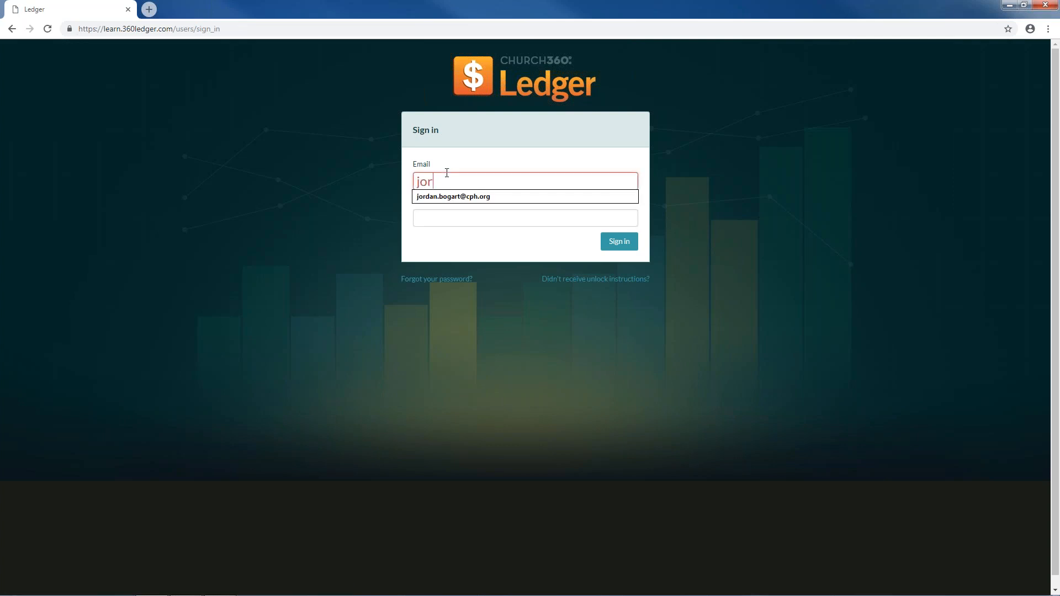
pyautogui.click(453, 197)
pyautogui.click(457, 218)
pyautogui.write('•••••')
pyautogui.press('BackSpace')
pyautogui.press('BackSpace')
pyautogui.press('BackSpace')
pyautogui.press('BackSpace')
pyautogui.press('BackSpace')
pyautogui.write('••••••••')
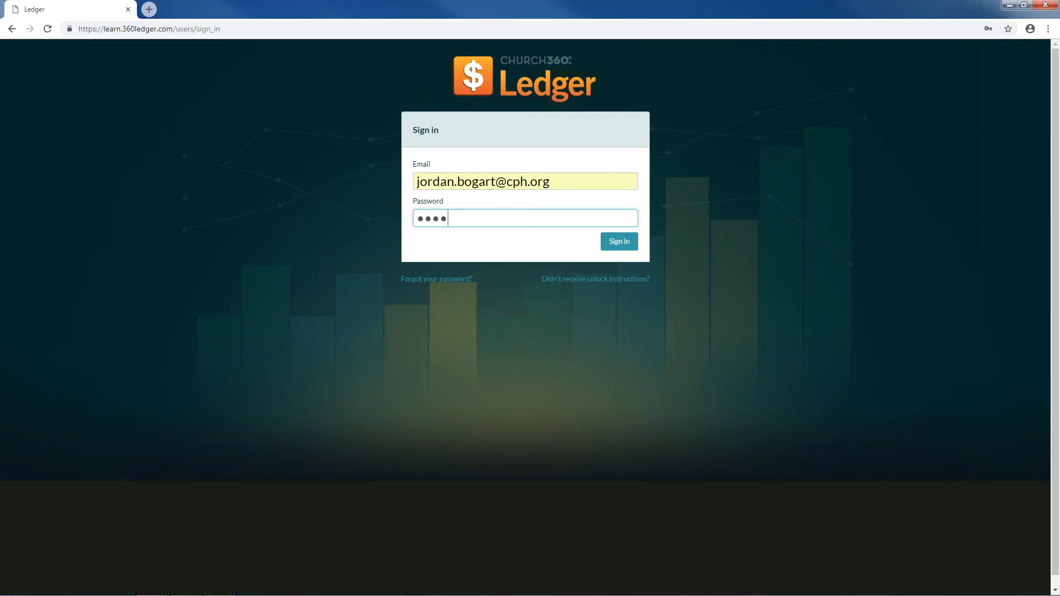
pyautogui.press('Return')
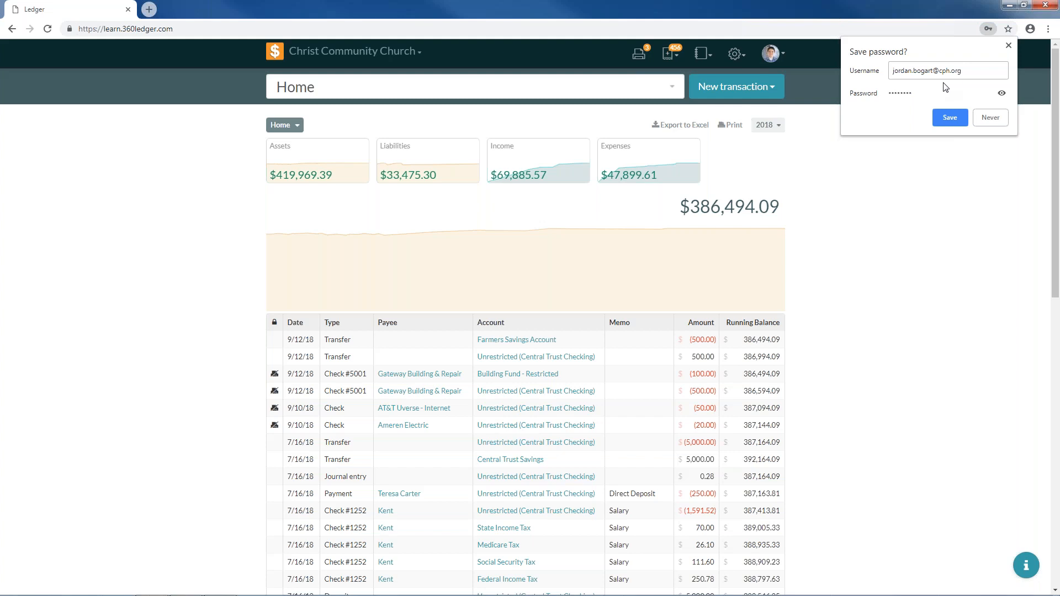
# - Decline Chrome's password save, view the Chart of Accounts, then return to Home
pyautogui.click(993, 117)
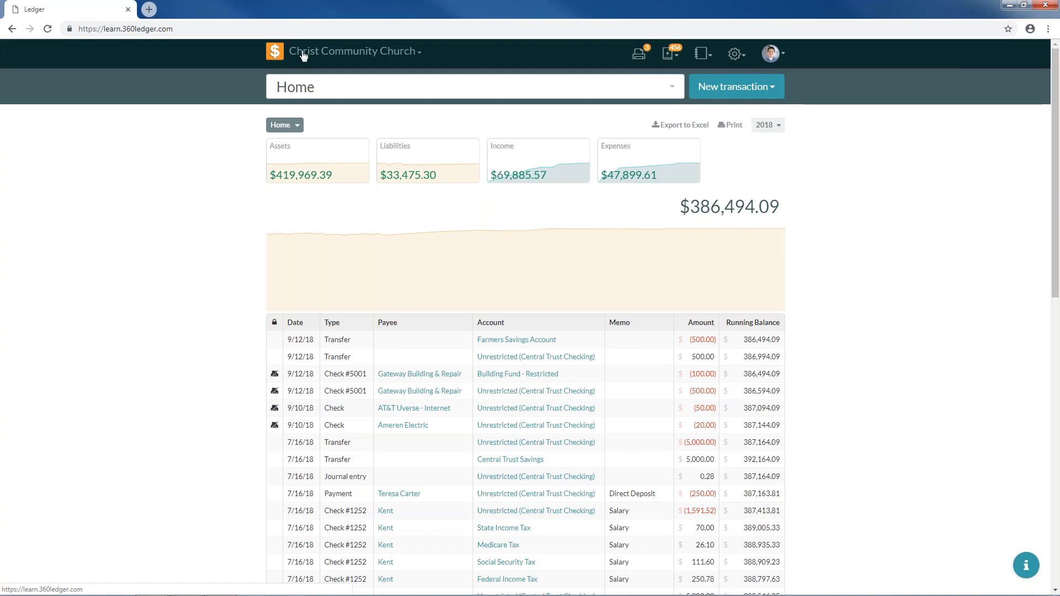
pyautogui.click(734, 53)
pyautogui.click(679, 78)
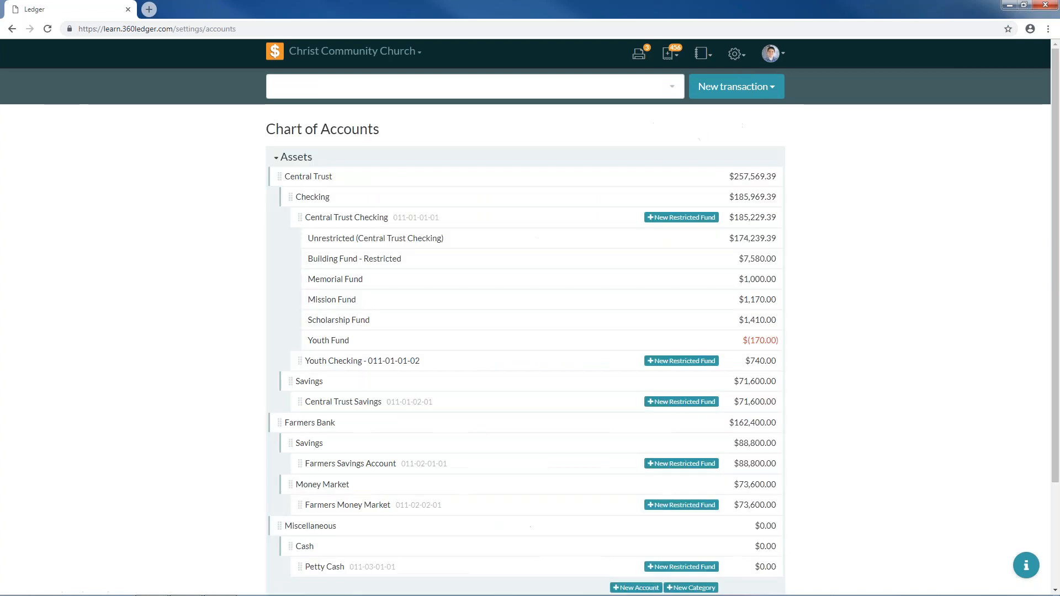
pyautogui.click(271, 53)
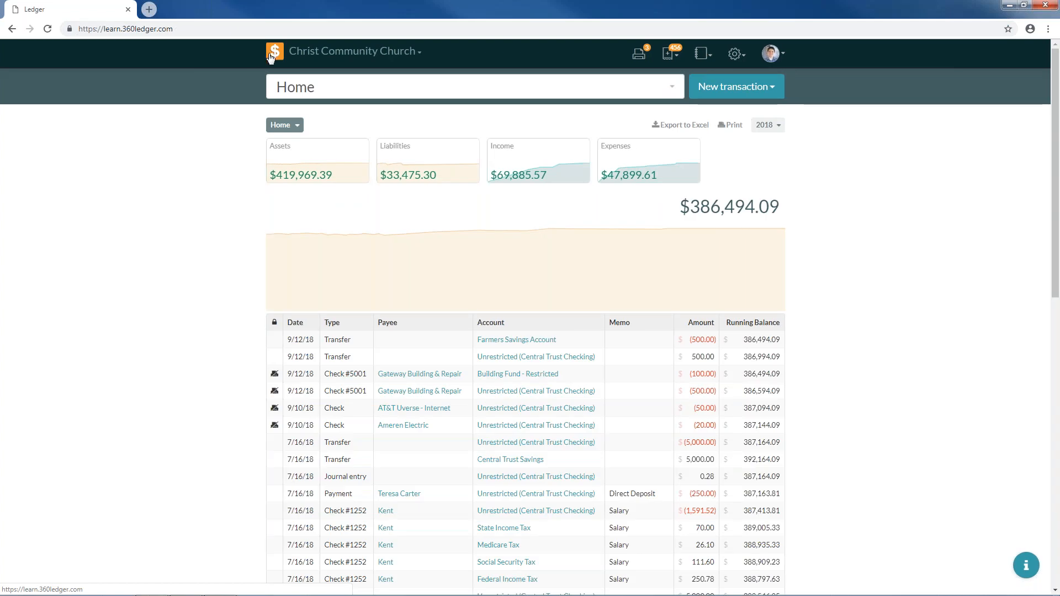
pyautogui.click(299, 52)
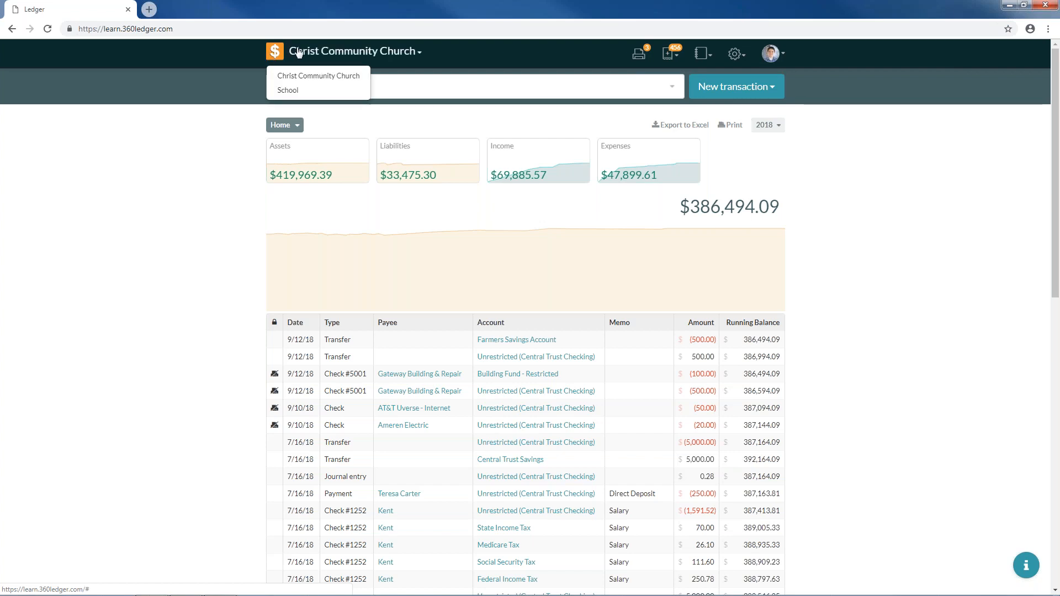
pyautogui.click(299, 52)
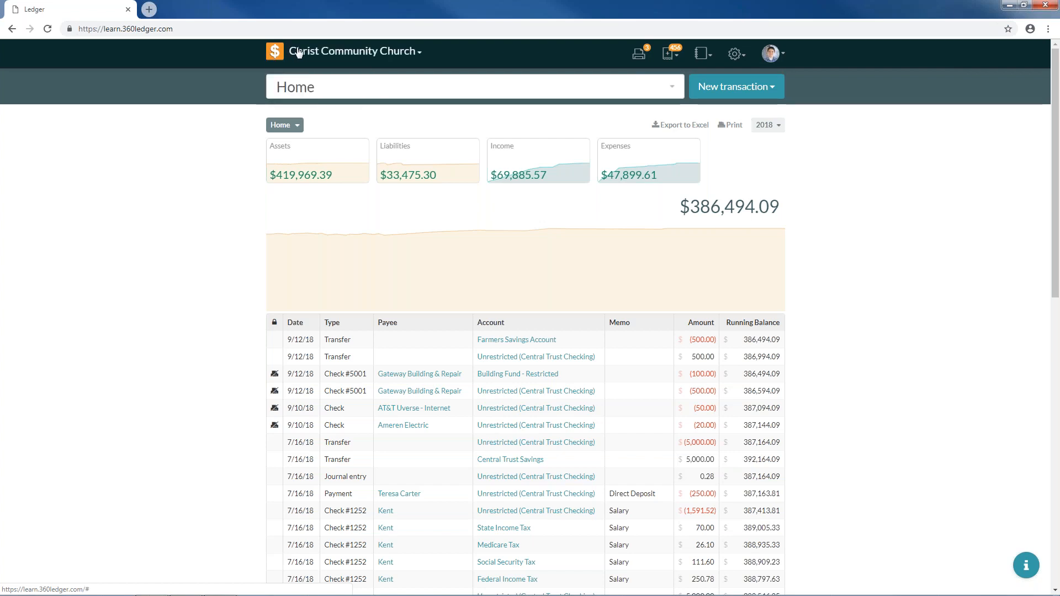
pyautogui.click(399, 55)
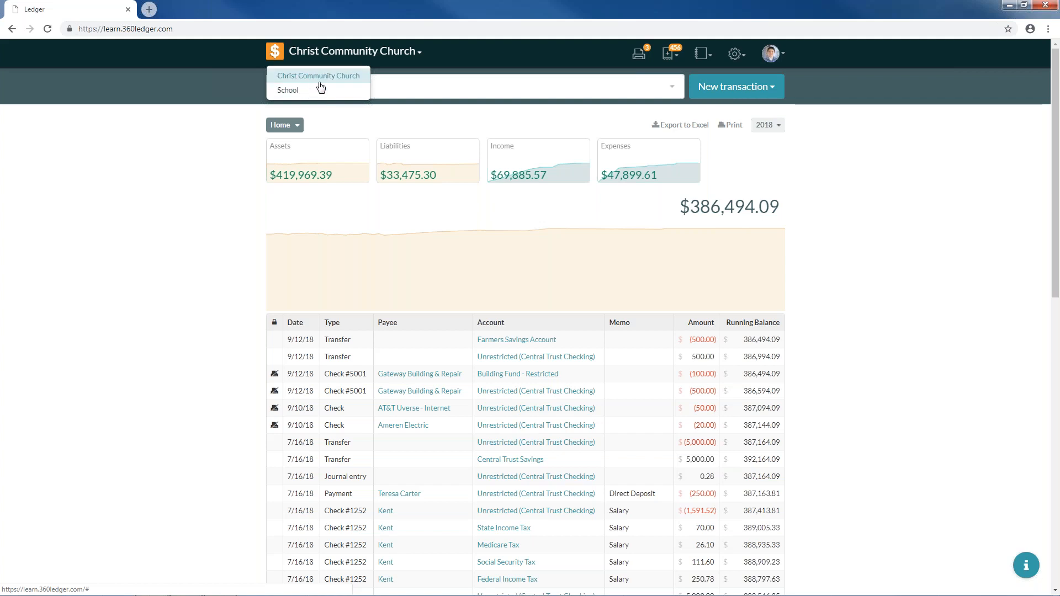
pyautogui.click(362, 52)
pyautogui.click(360, 50)
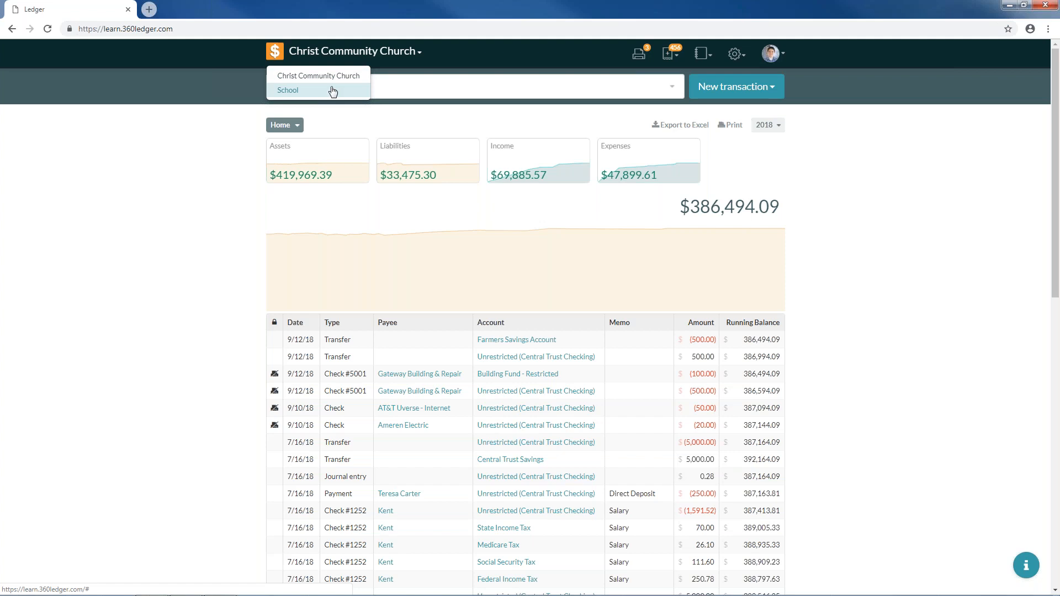
pyautogui.click(333, 91)
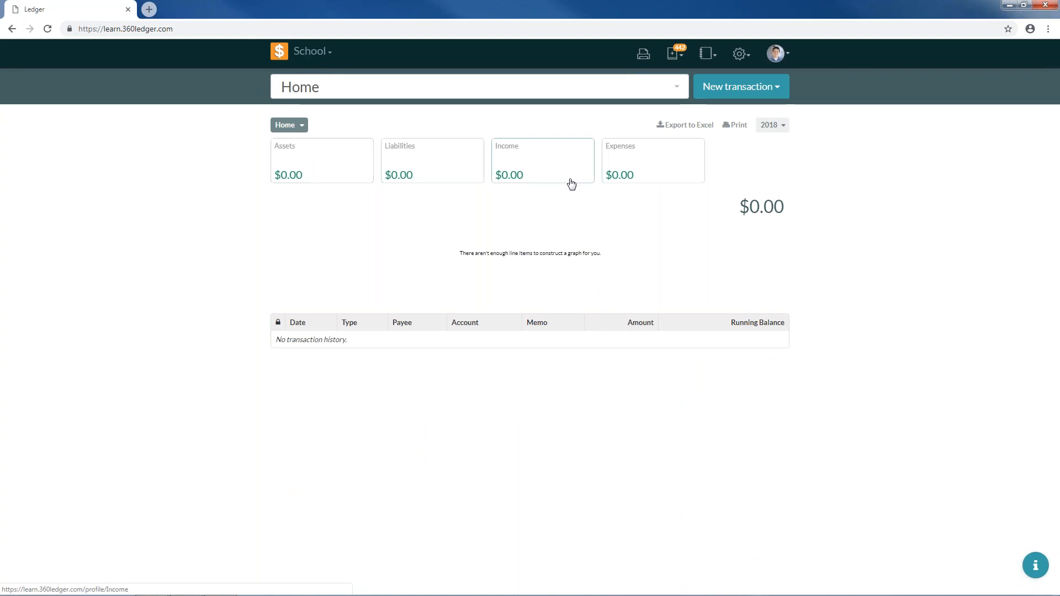
pyautogui.click(740, 58)
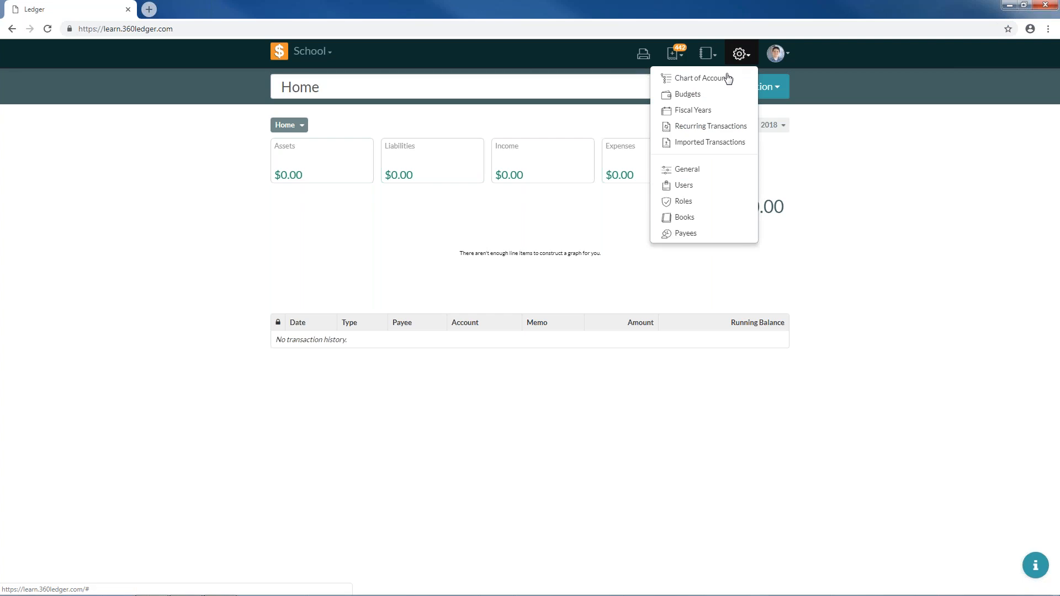
pyautogui.click(726, 79)
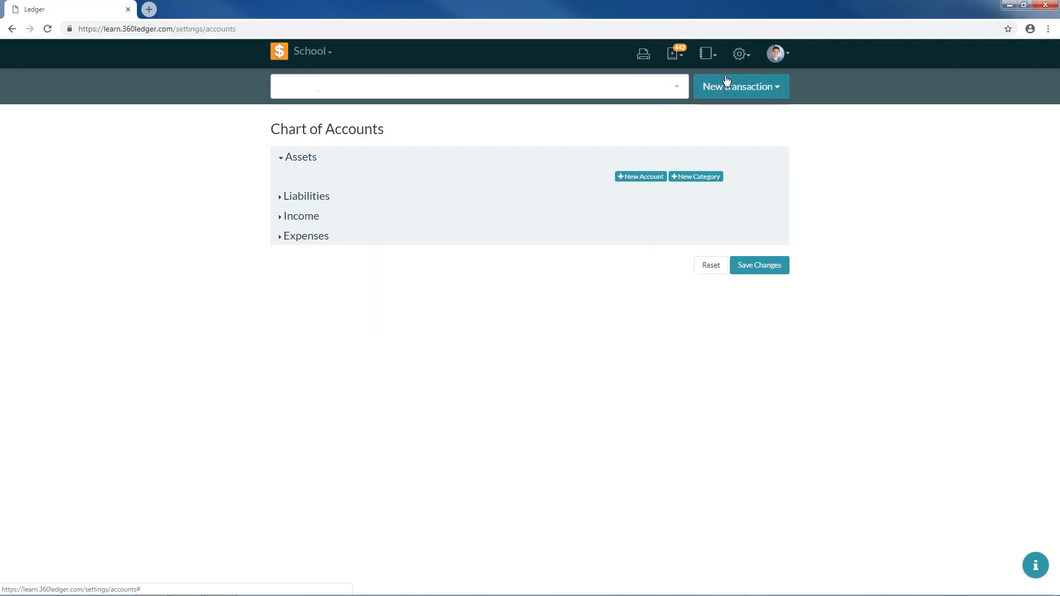
pyautogui.click(332, 53)
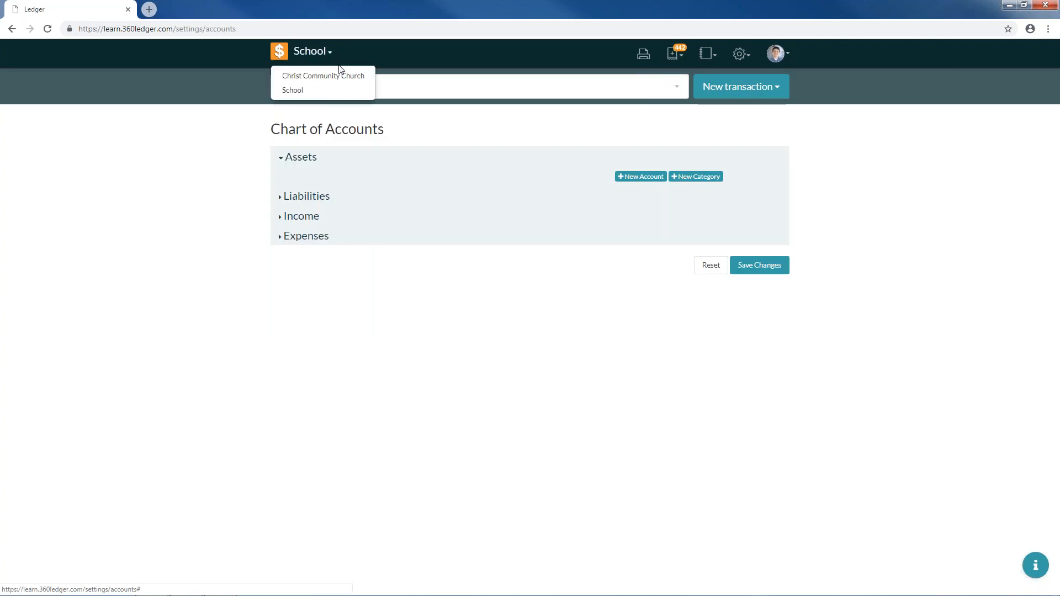
pyautogui.click(341, 77)
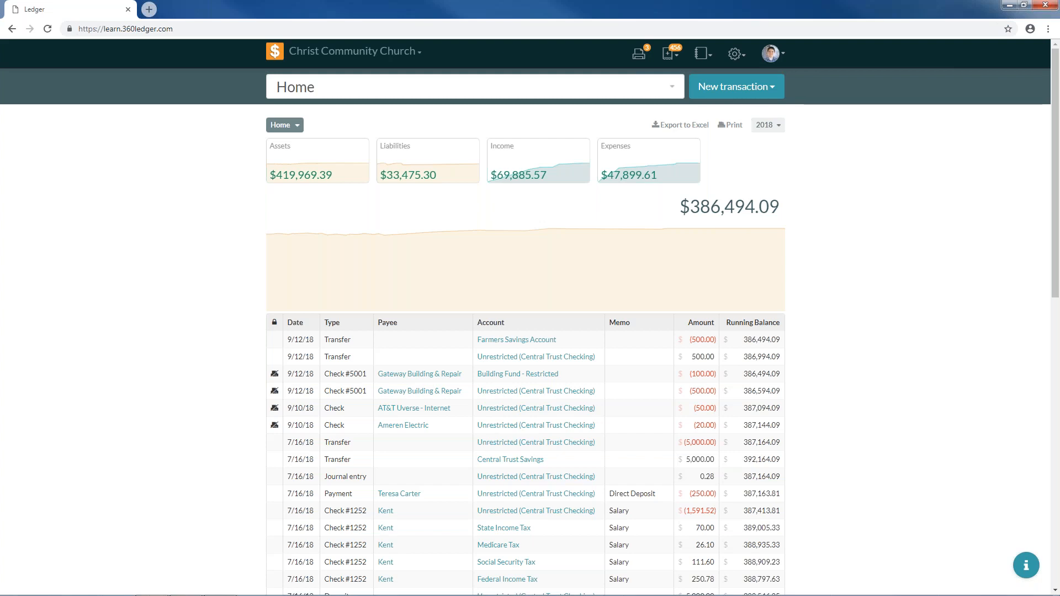
# - Open the Print Queue listing the $50.00, $20.00 and $600.00 checks
pyautogui.click(644, 57)
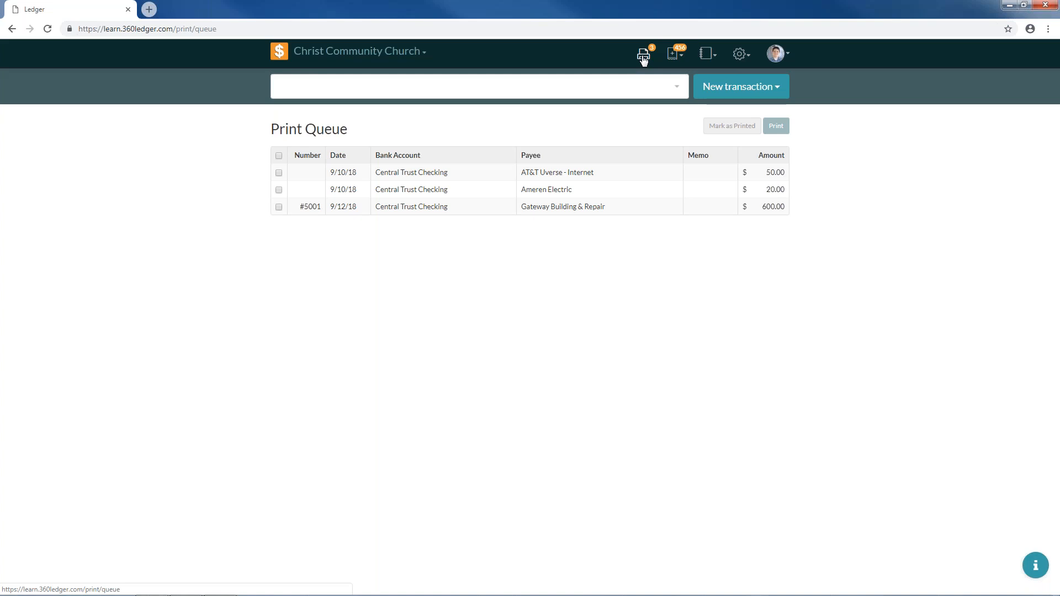
# - Review the pending-transactions list twice, then bring up the reports menu
pyautogui.click(672, 56)
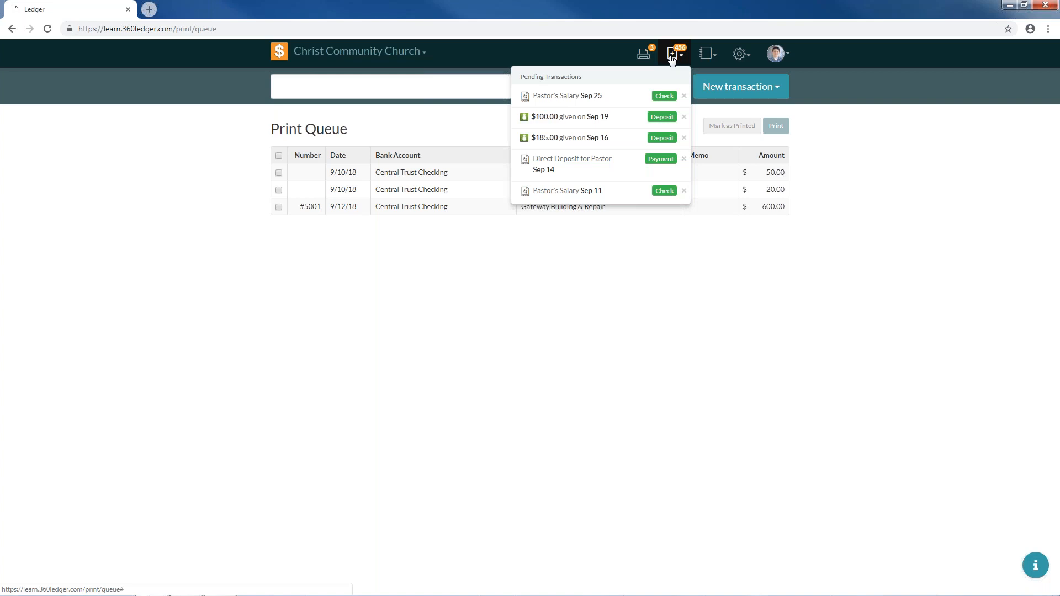
pyautogui.click(673, 59)
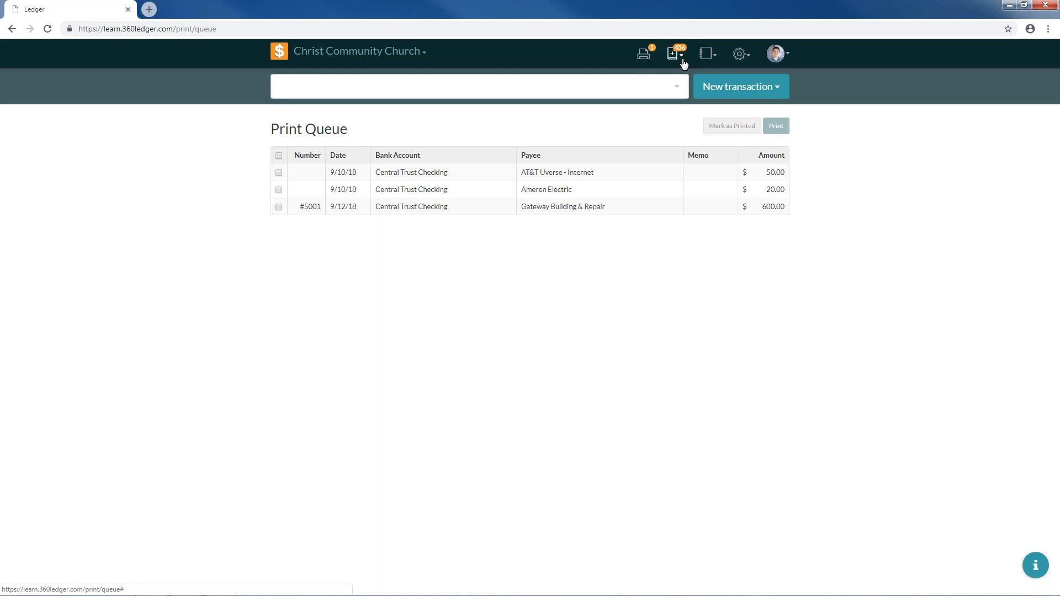
pyautogui.click(683, 62)
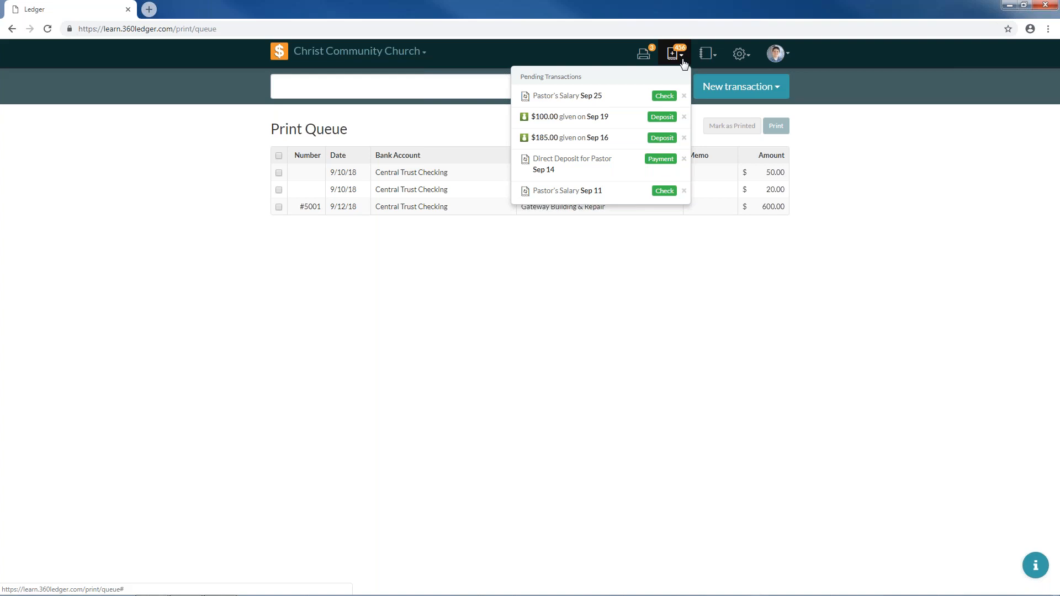
pyautogui.click(684, 64)
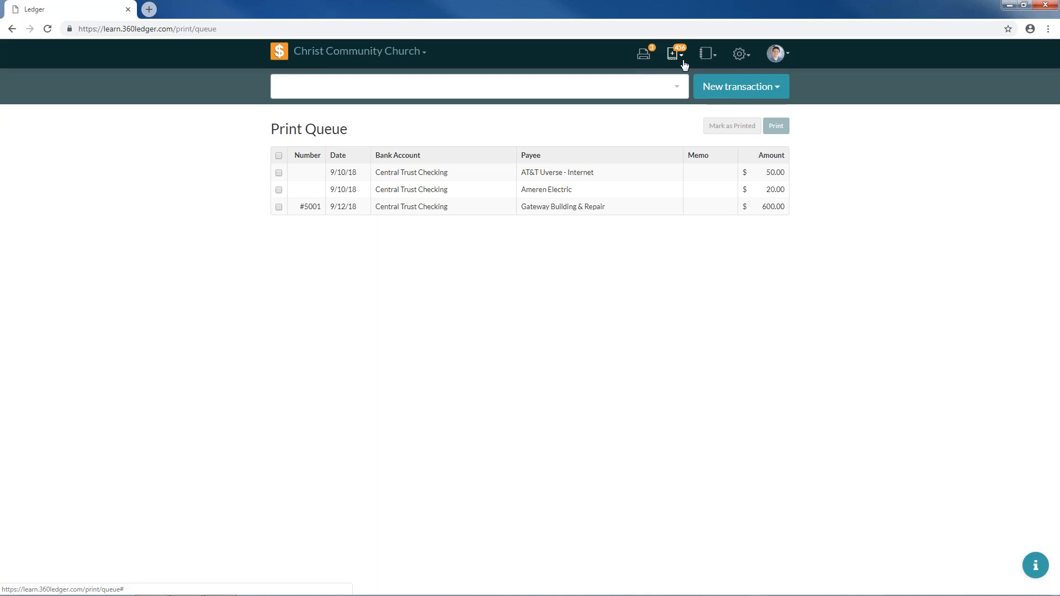
pyautogui.click(706, 56)
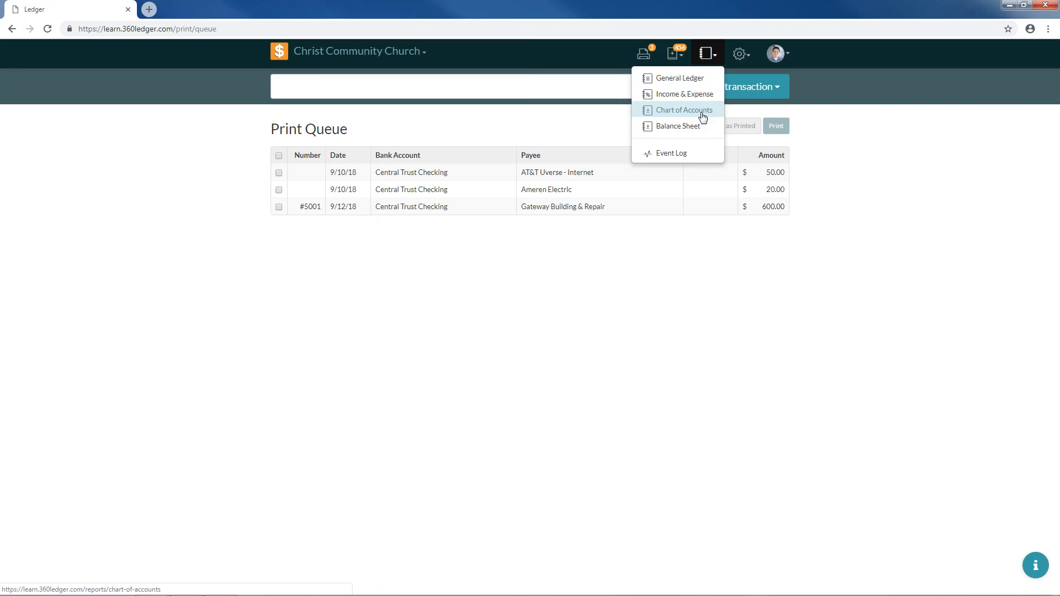
# - View the 2018 Event Log report of created, updated and printed transactions, then return to the settings menu
pyautogui.click(740, 54)
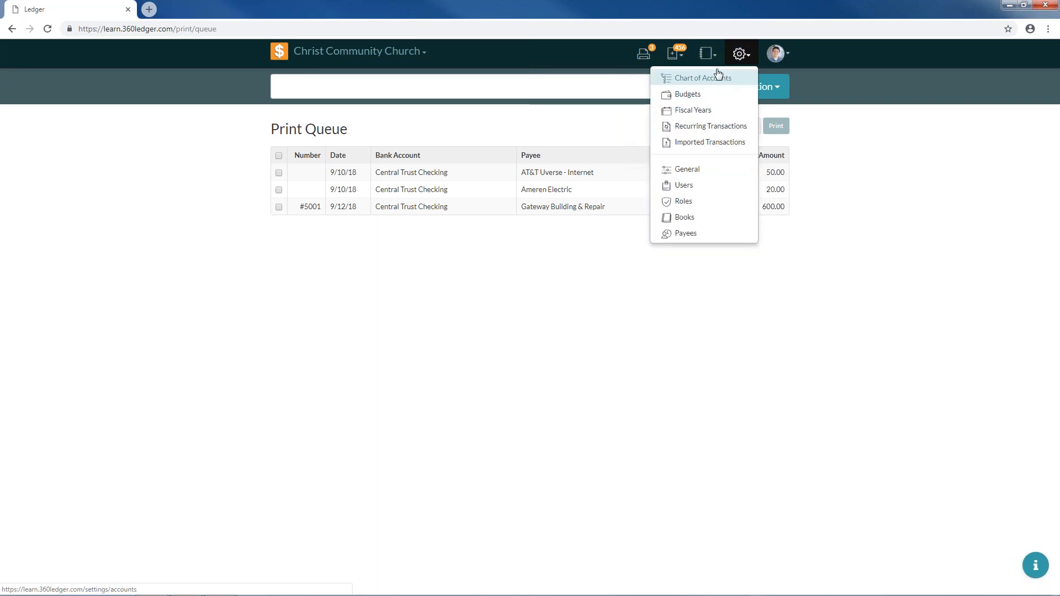
pyautogui.click(708, 55)
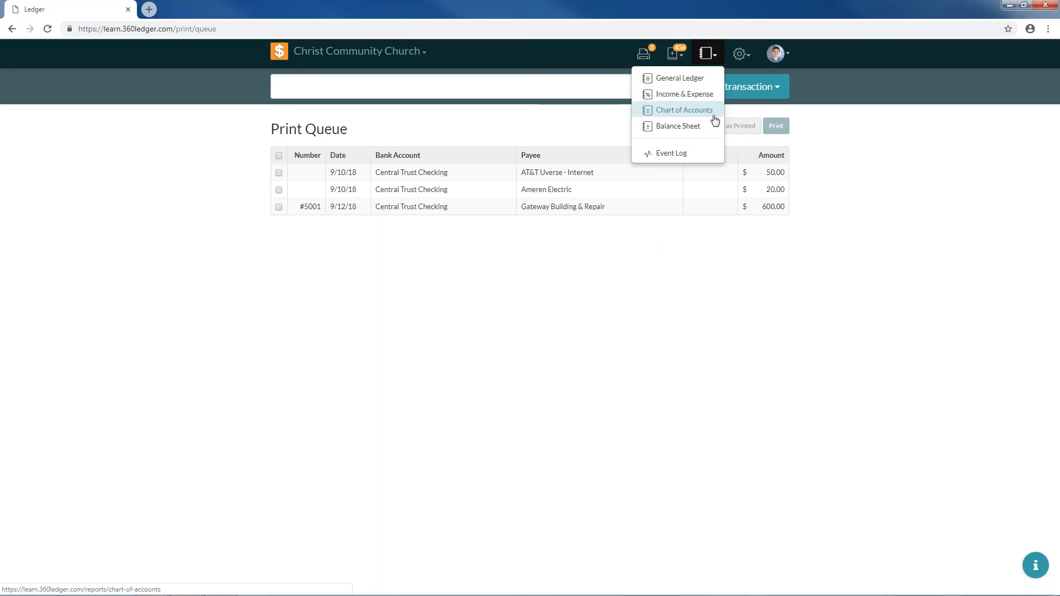
pyautogui.click(697, 159)
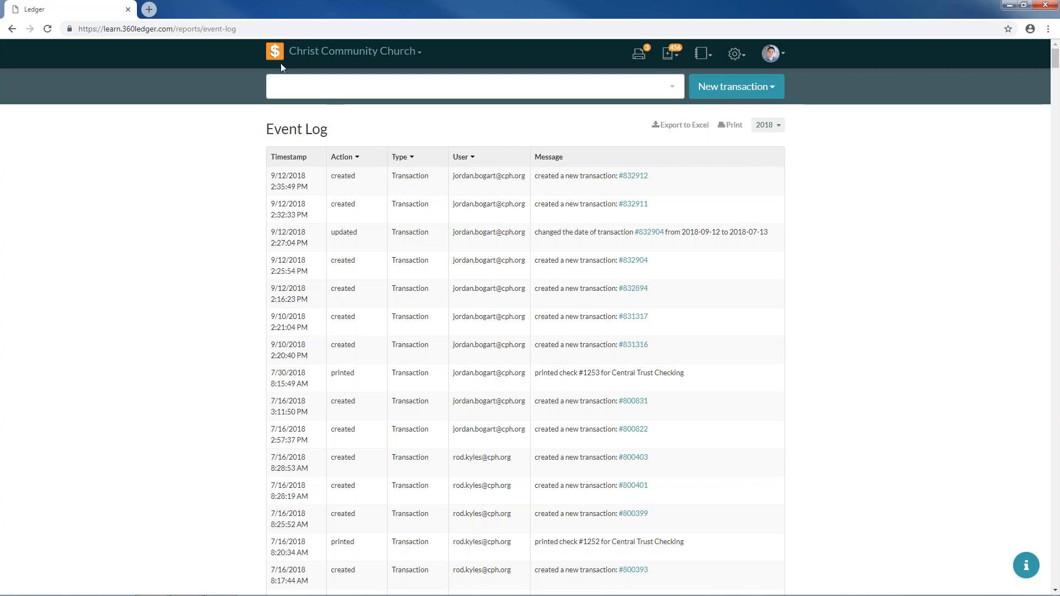
pyautogui.click(707, 54)
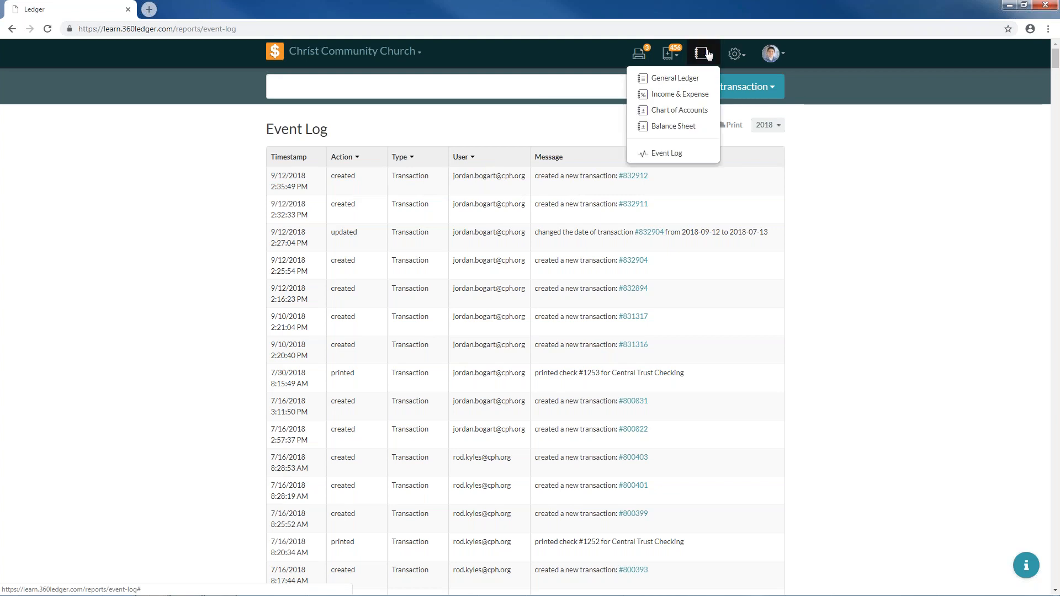
pyautogui.click(734, 55)
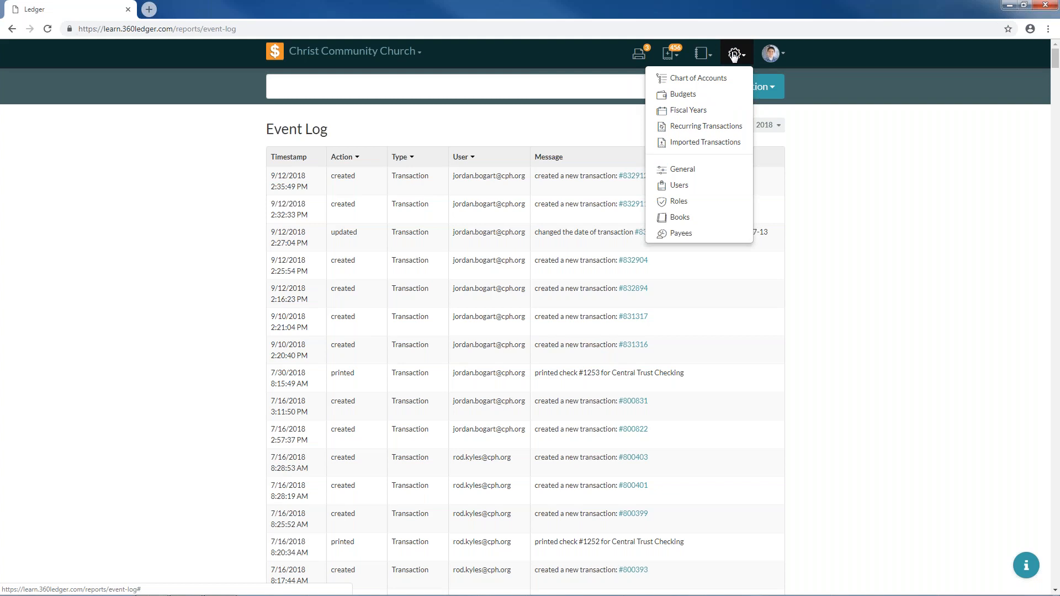
# - On General Settings, point out the church name and customer number, and keep check style Top
pyautogui.click(707, 171)
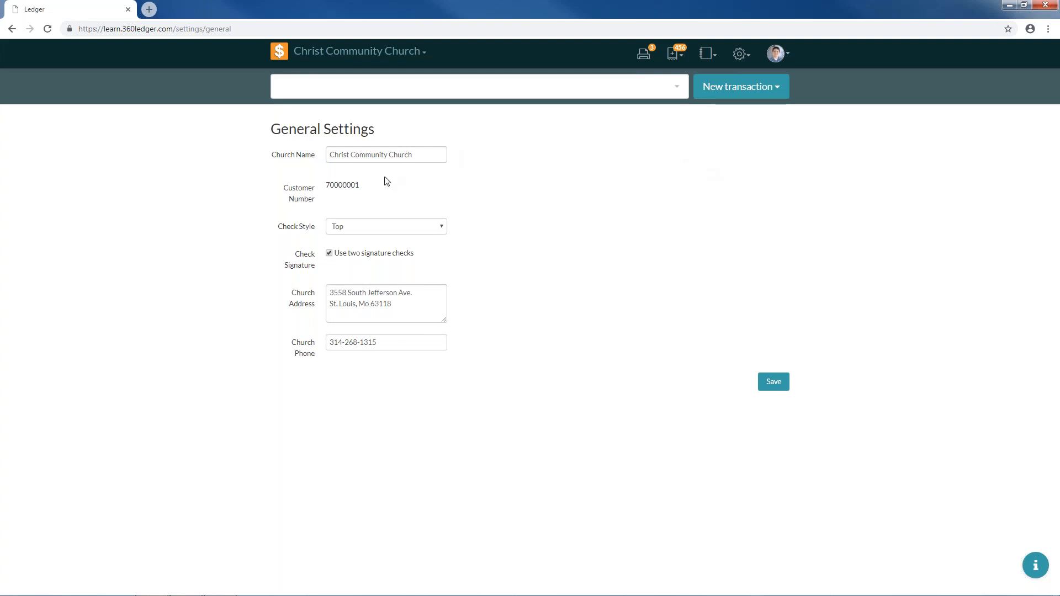
pyautogui.moveTo(332, 155); pyautogui.dragTo(415, 156)
pyautogui.click(416, 157)
pyautogui.moveTo(329, 185); pyautogui.dragTo(374, 188)
pyautogui.click(337, 187)
pyautogui.click(362, 225)
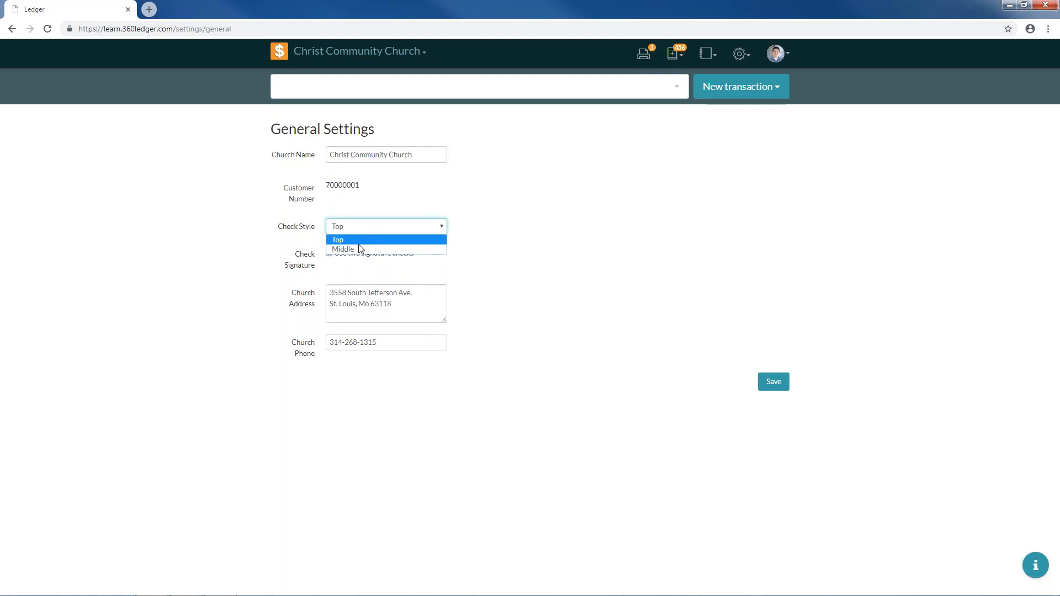
pyautogui.click(363, 227)
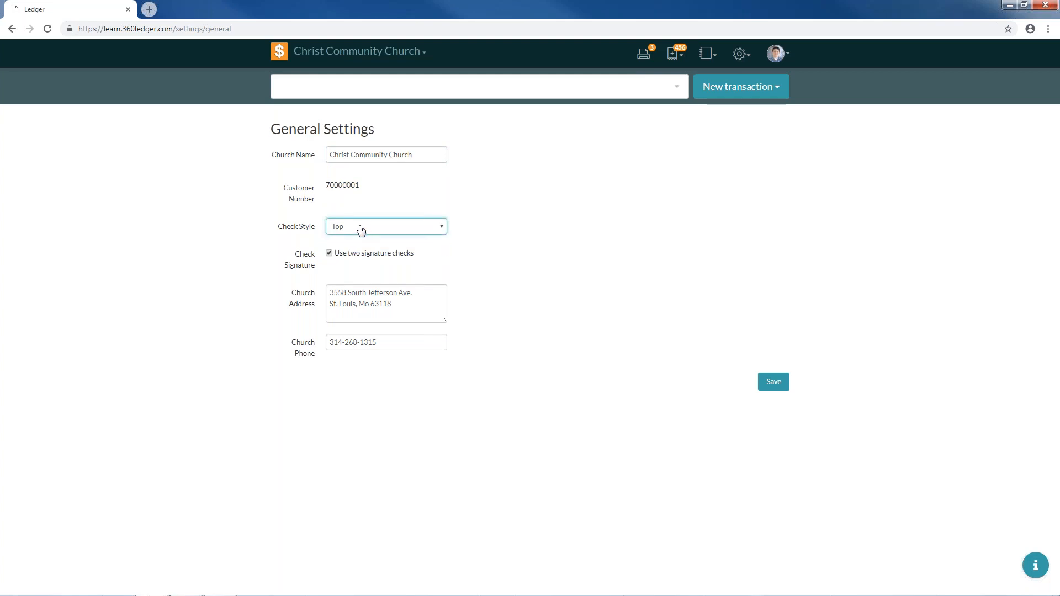
# - Load formsplusinc.com in a new browser tab and browse its CHECKS product catalogue
pyautogui.click(149, 9)
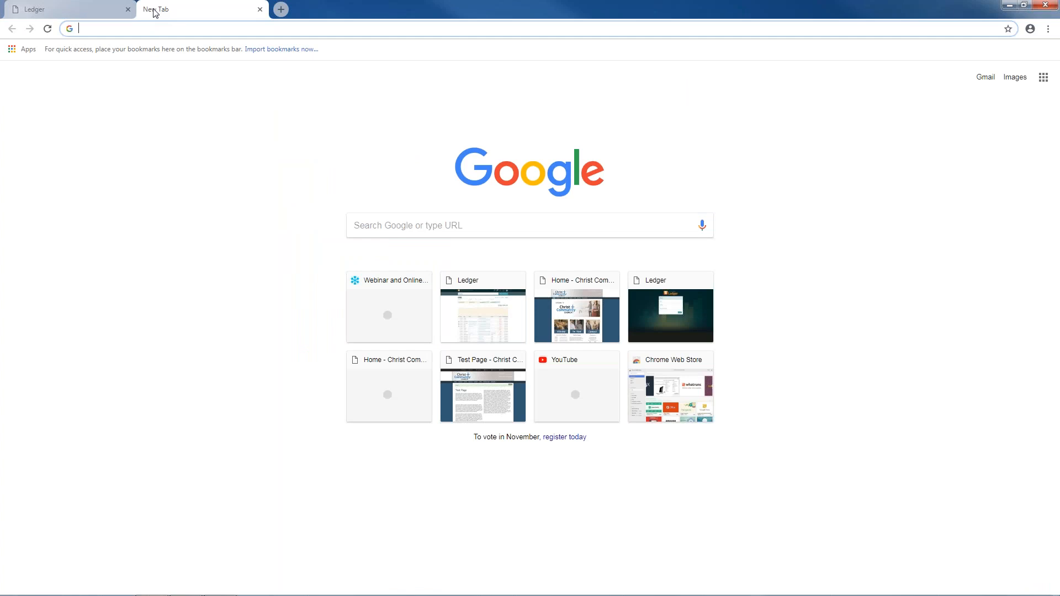
pyautogui.write('forms')
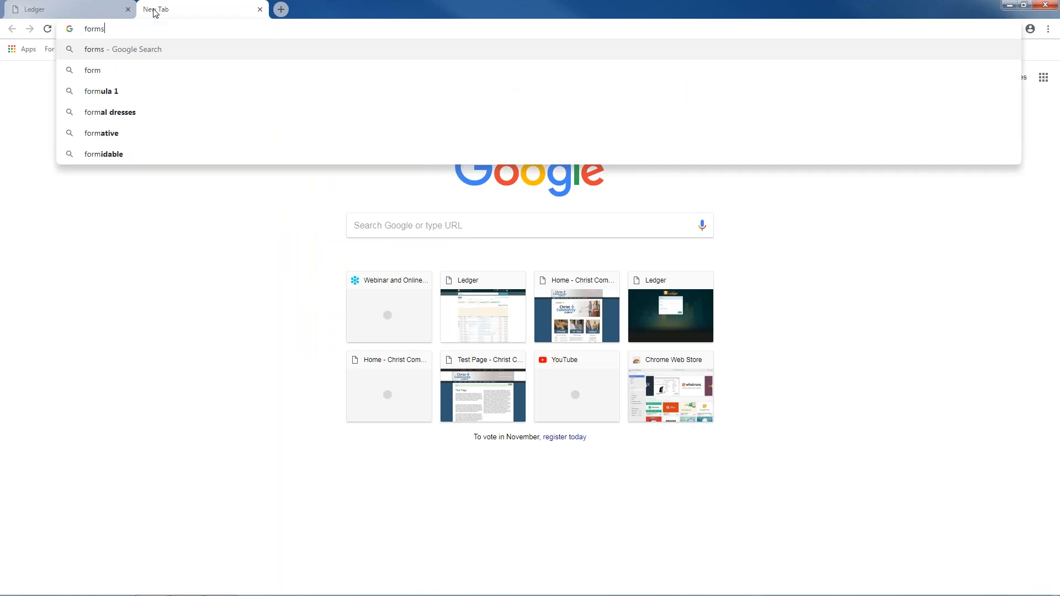
pyautogui.write('plusinc.com')
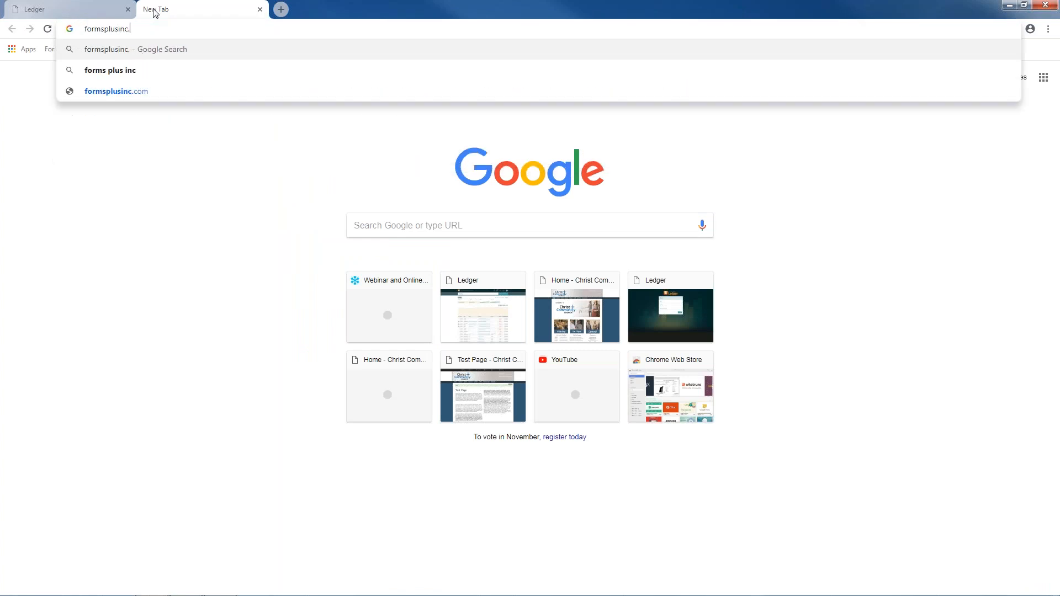
pyautogui.press('Return')
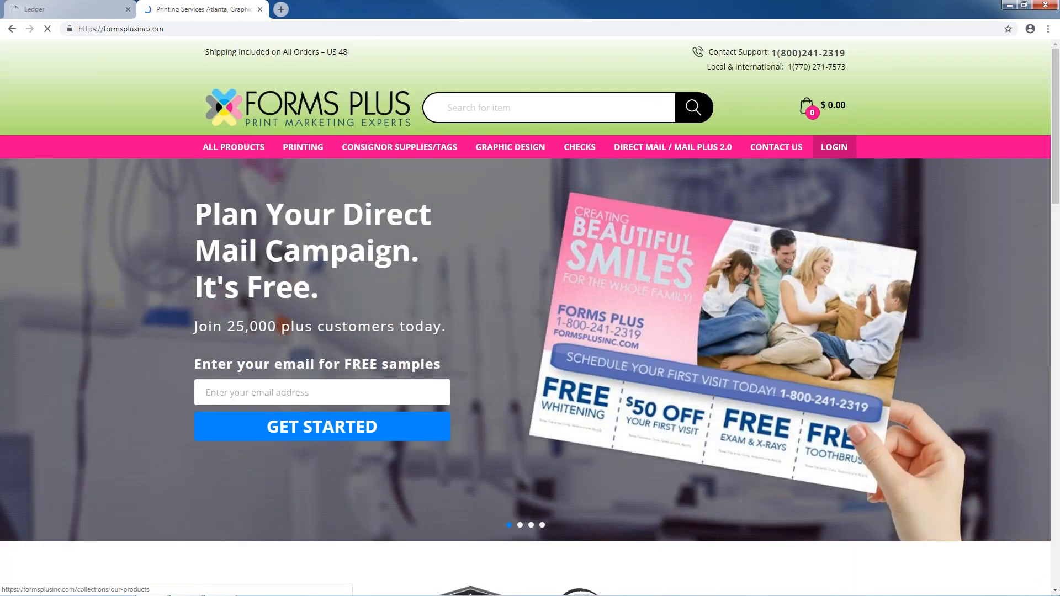
pyautogui.click(588, 150)
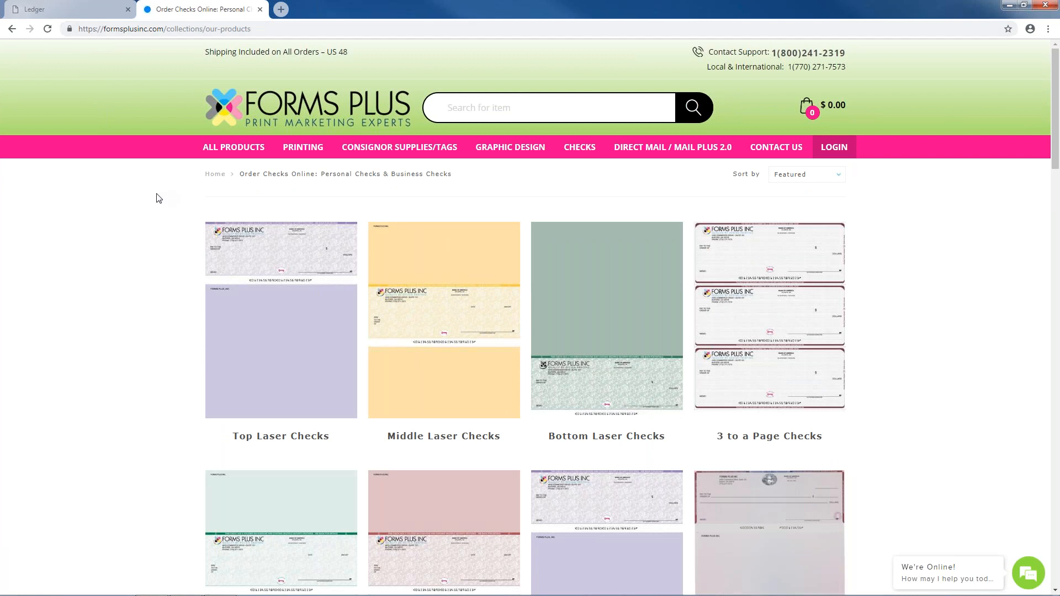
pyautogui.scroll(-5, 159, 196)
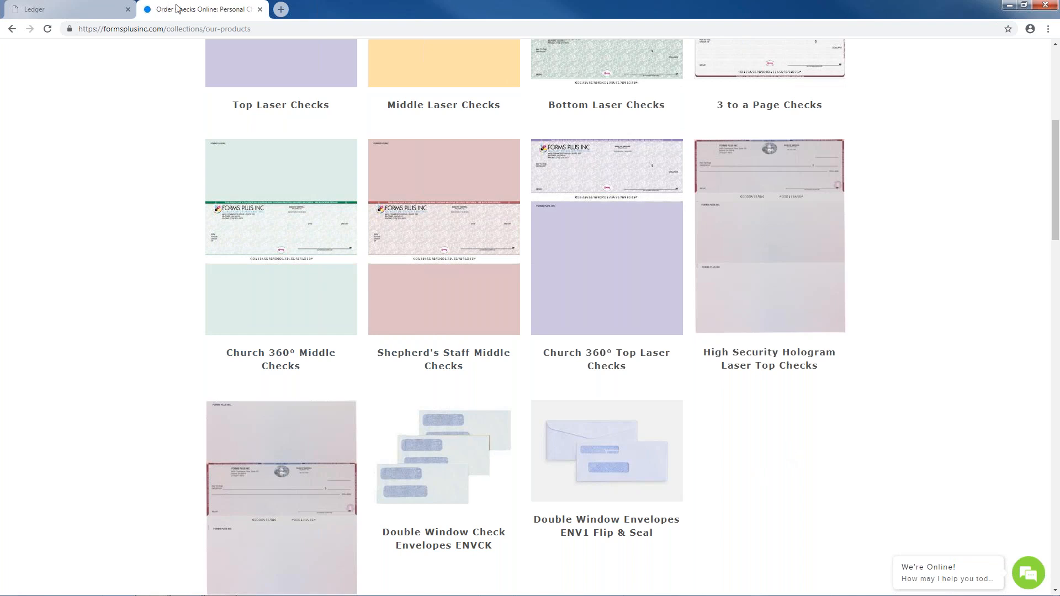
# - Back in the ledger, turn off 'Use two signature checks' and save the General Settings
pyautogui.click(260, 9)
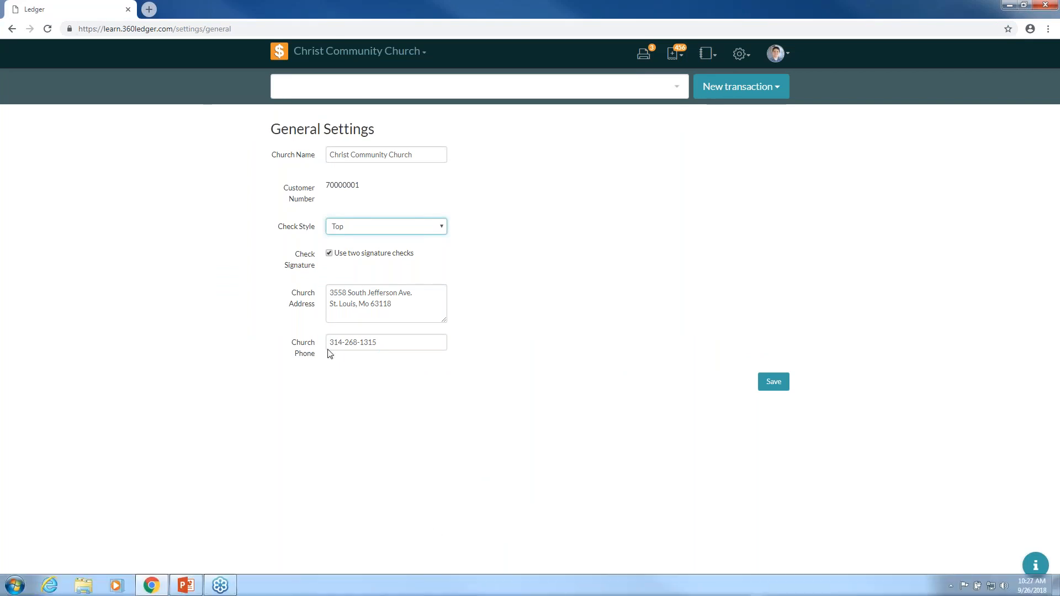
pyautogui.click(349, 288)
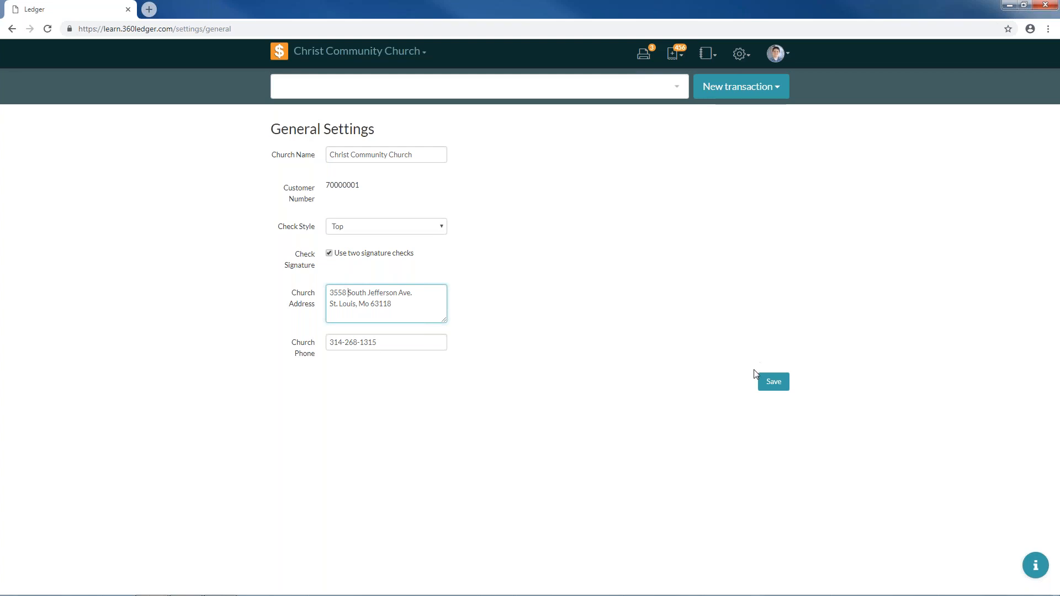
pyautogui.click(373, 254)
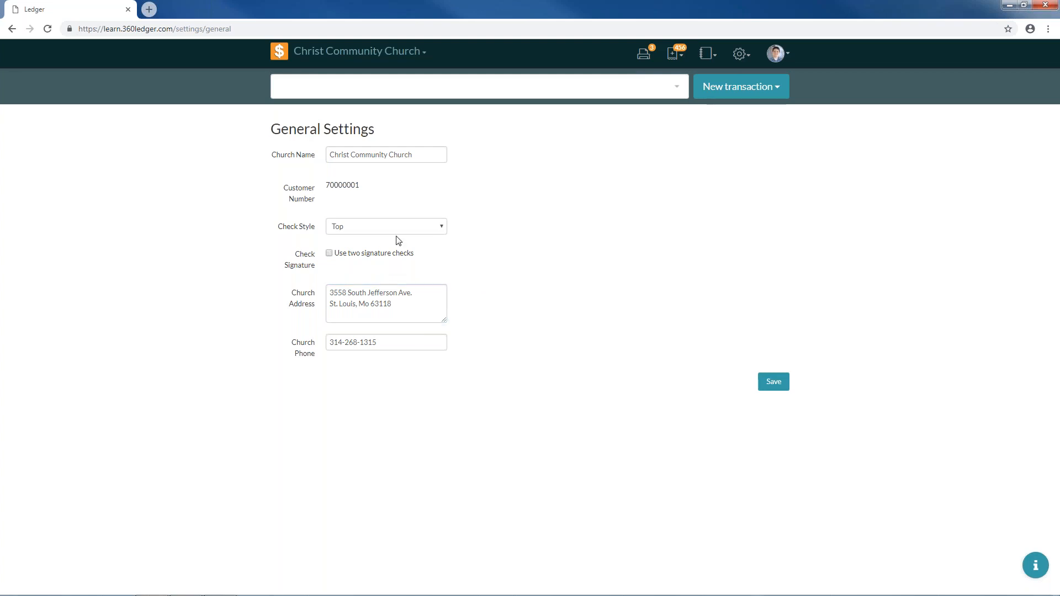
pyautogui.click(788, 389)
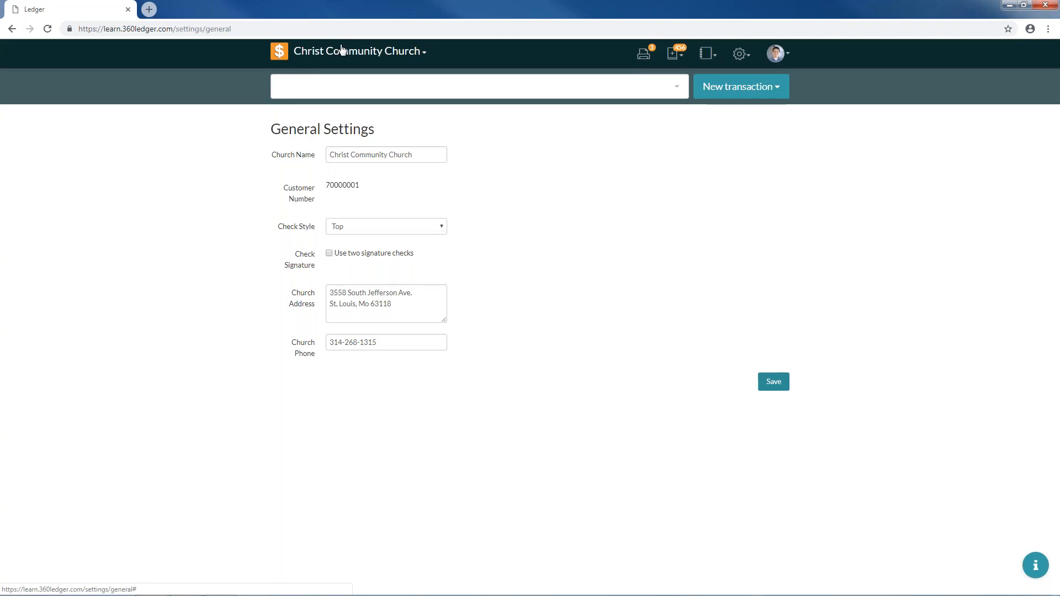
# - Go from the ledger home page to the Roles settings page
pyautogui.click(278, 55)
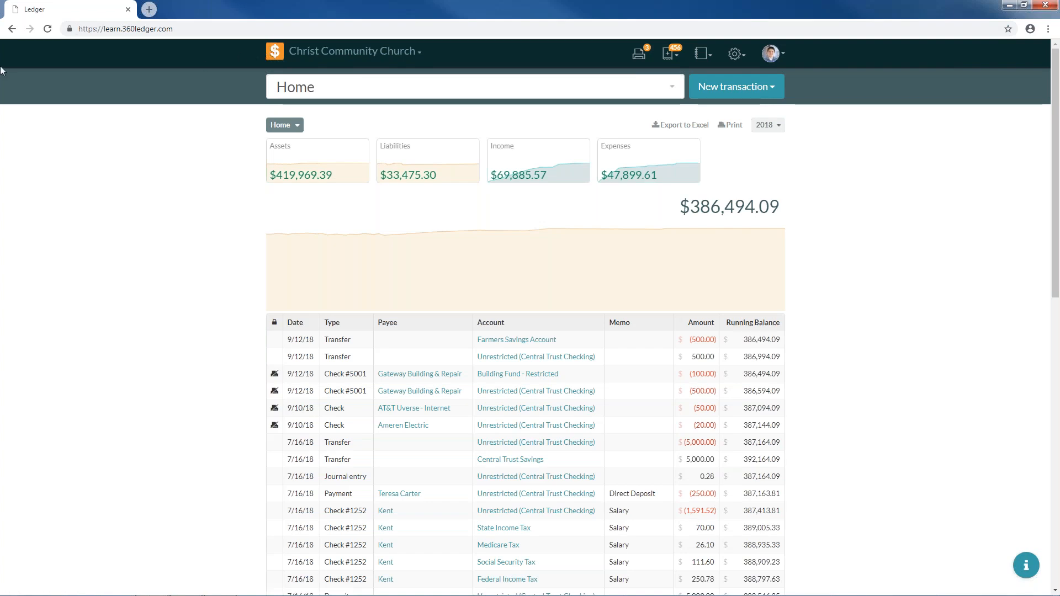
pyautogui.click(744, 55)
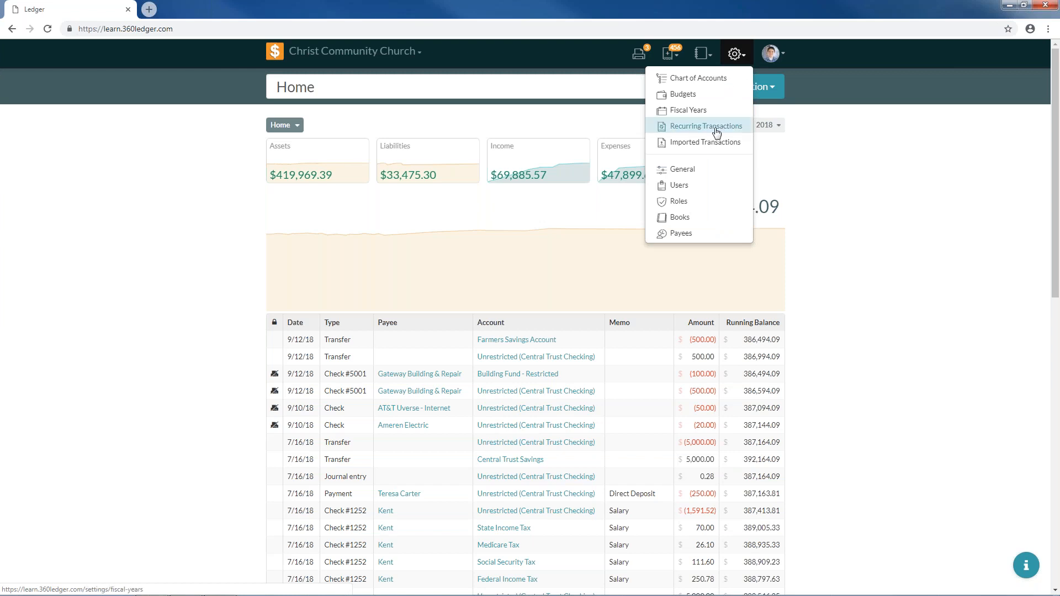
pyautogui.click(699, 205)
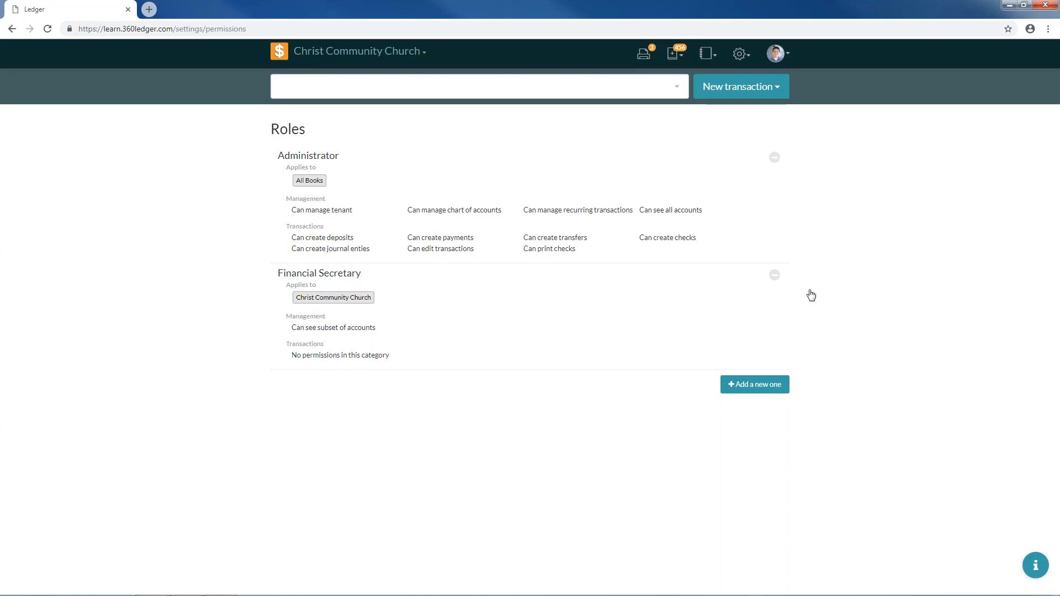
# - Delete the existing Financial Secretary role and start a new role form
pyautogui.click(775, 279)
pyautogui.click(760, 278)
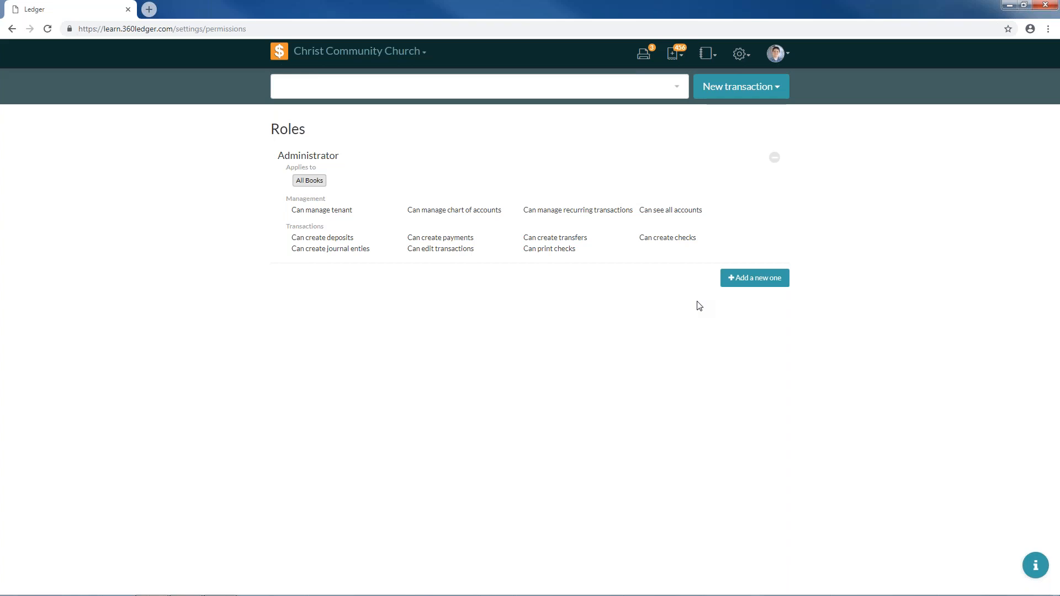
pyautogui.click(724, 277)
# - Create a 'Financial Secretary' role for Christ Community Church with 'Can view' on selected accounts
pyautogui.click(366, 276)
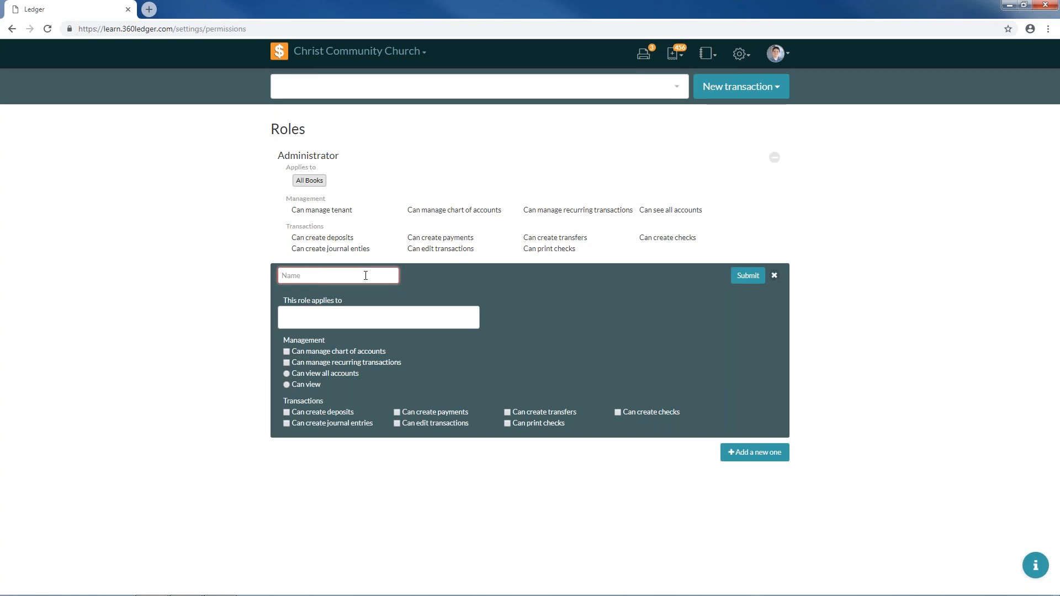
pyautogui.write('Fina')
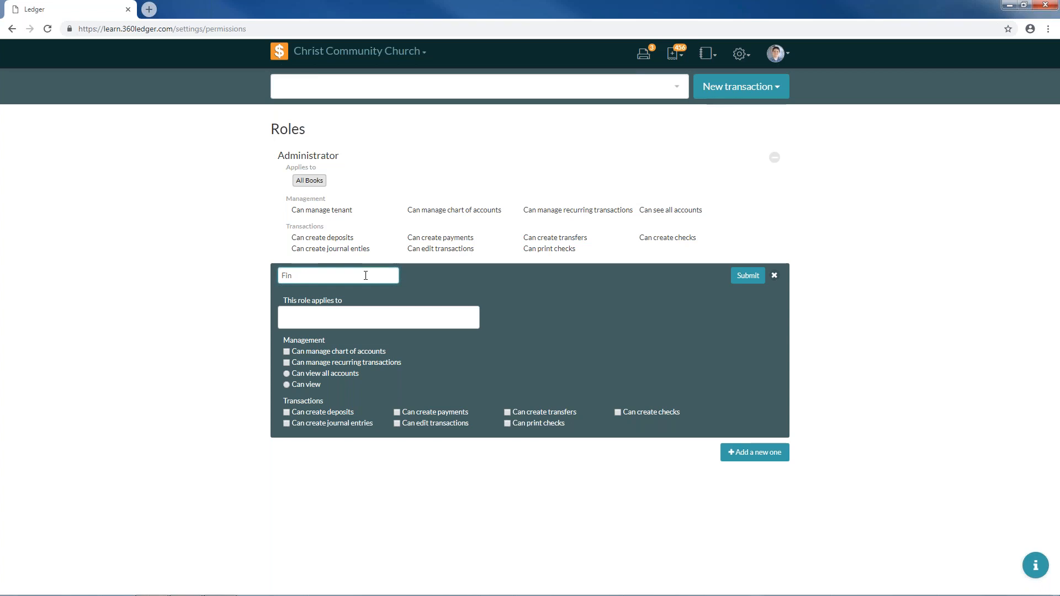
pyautogui.write('ancial Secretary')
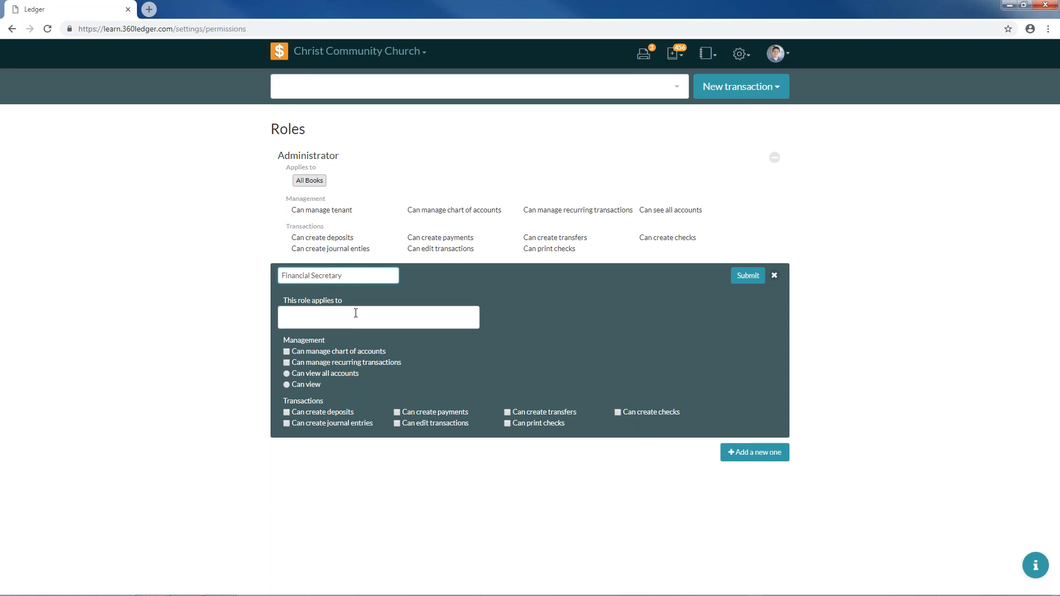
pyautogui.click(355, 316)
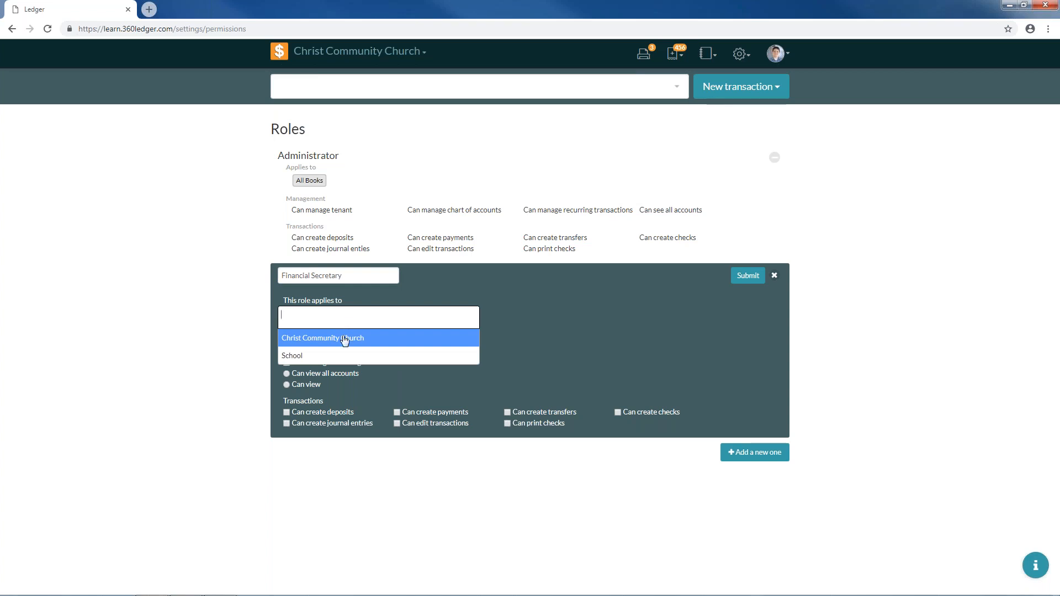
pyautogui.click(344, 339)
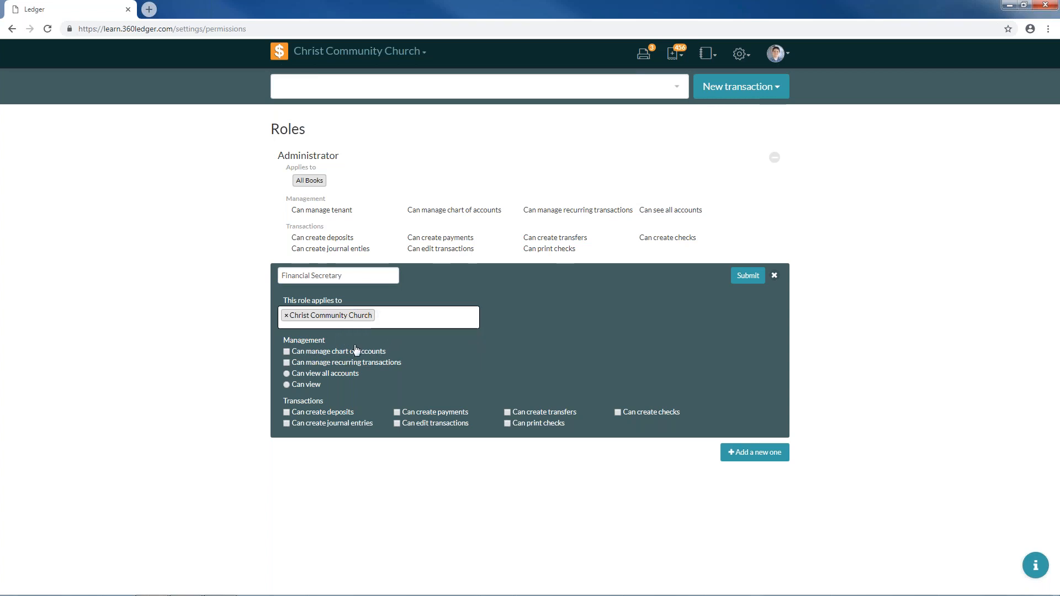
pyautogui.click(306, 386)
pyautogui.click(745, 278)
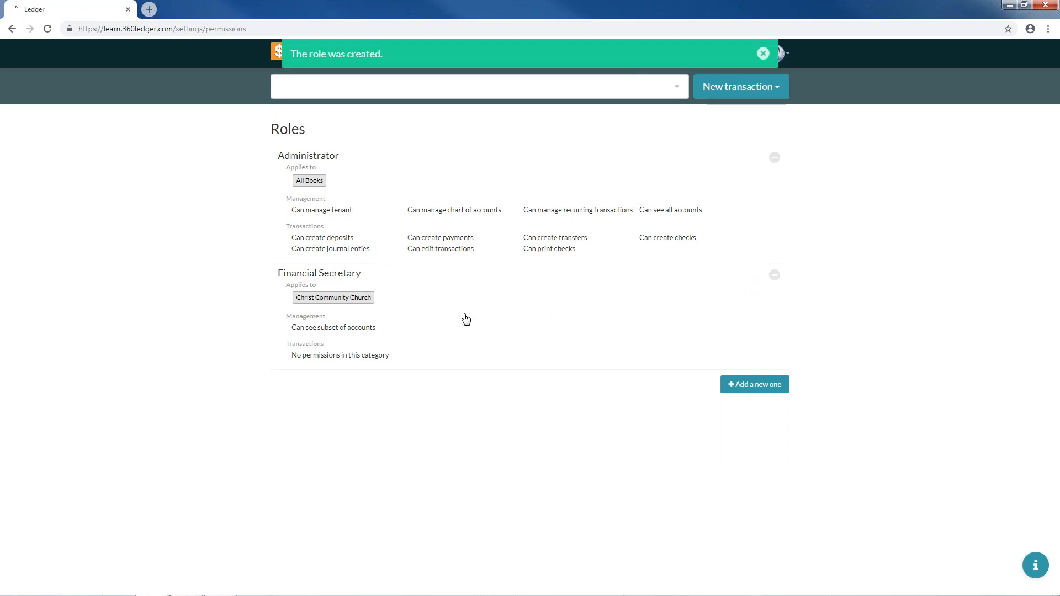
pyautogui.click(465, 315)
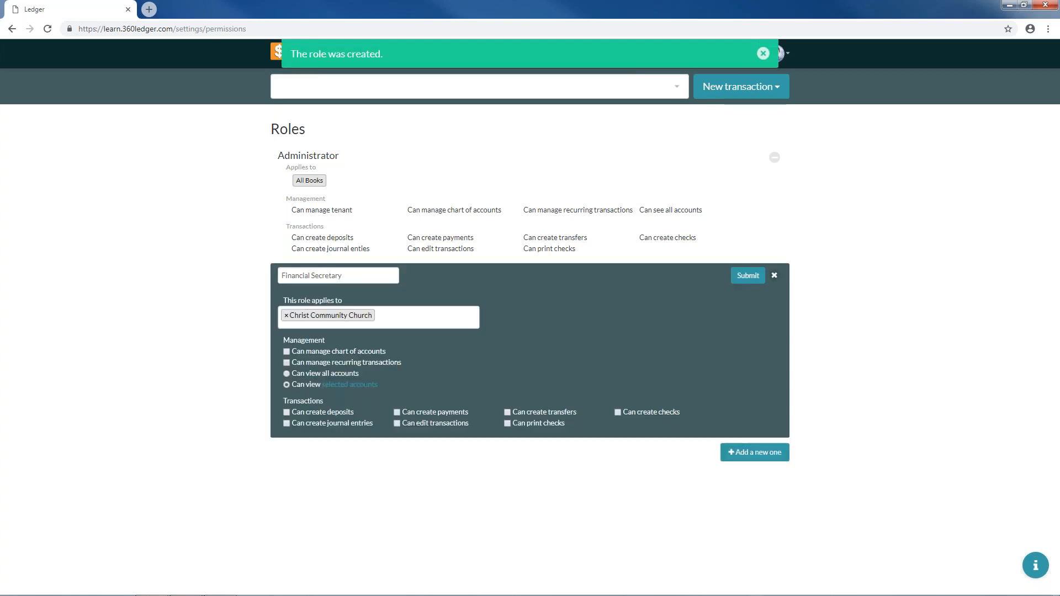
# - Open the role's accessible accounts list and grant access to the Miscellaneous cash accounts
pyautogui.click(340, 387)
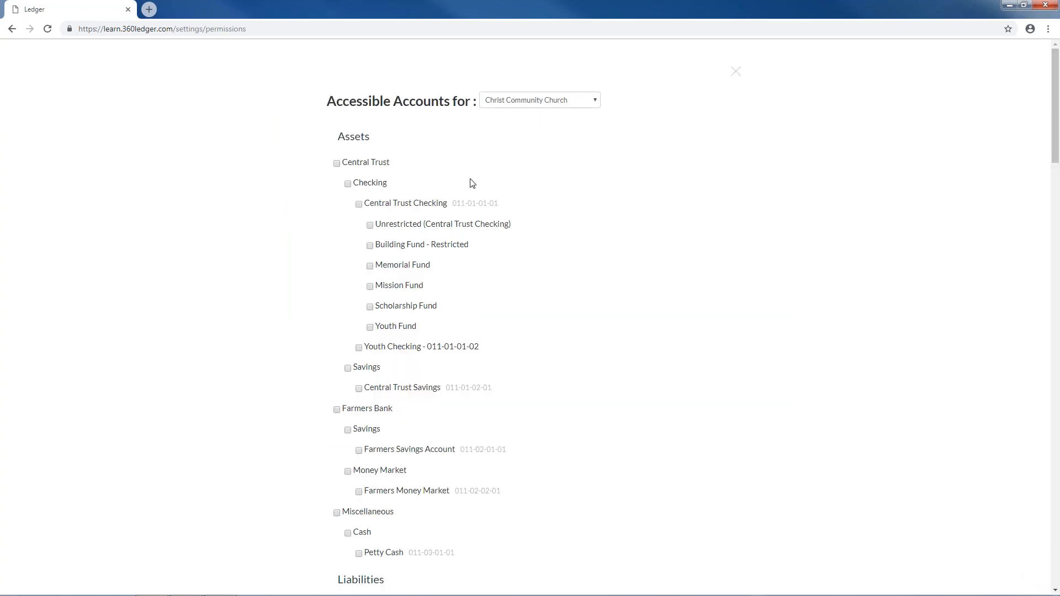
pyautogui.scroll(-4, 417, 326)
pyautogui.scroll(-20, 417, 325)
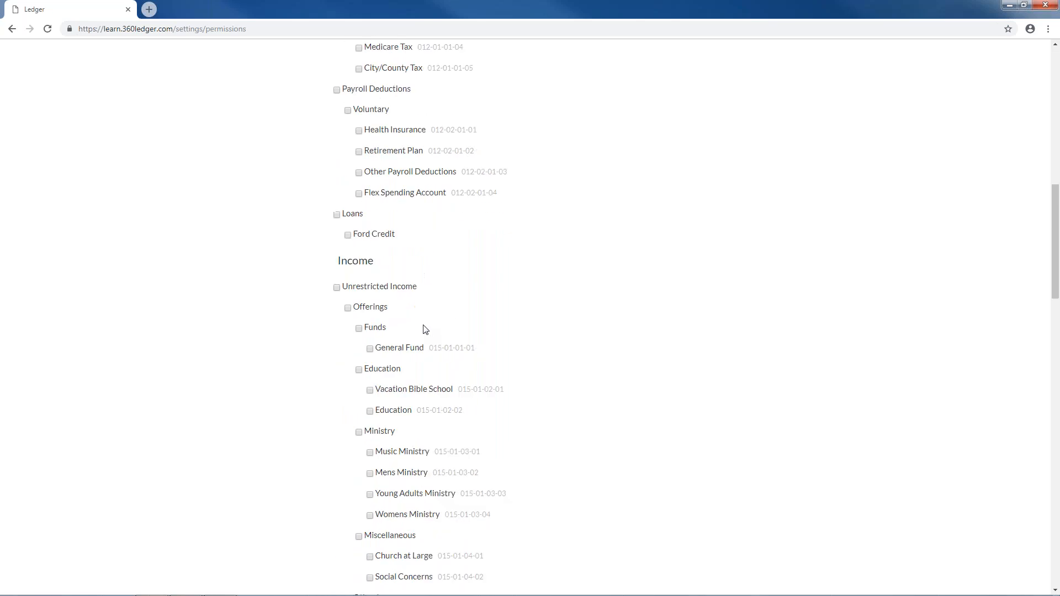
pyautogui.scroll(20, 455, 445)
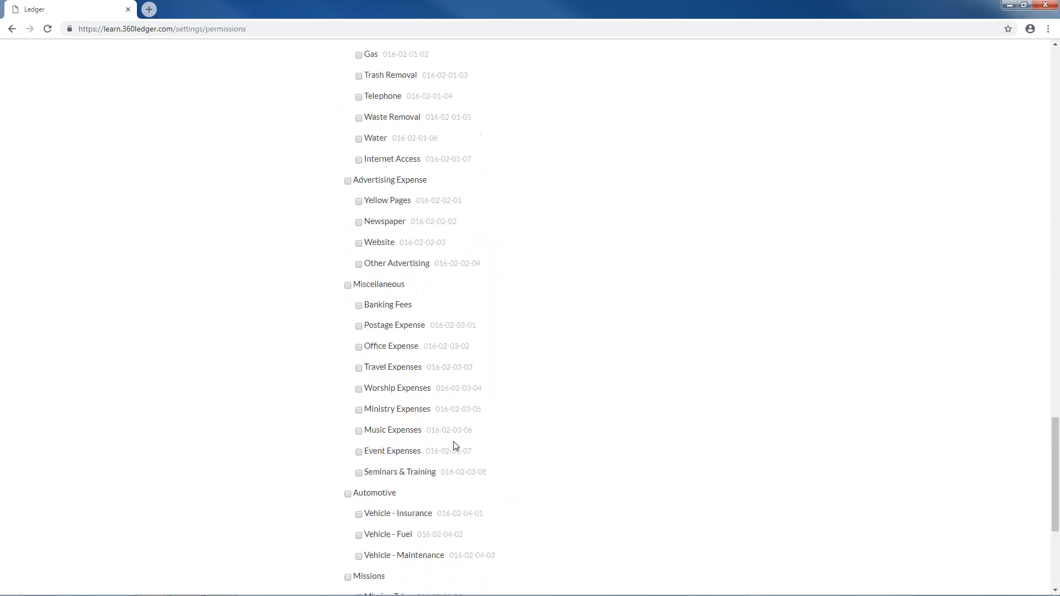
pyautogui.scroll(12, 455, 445)
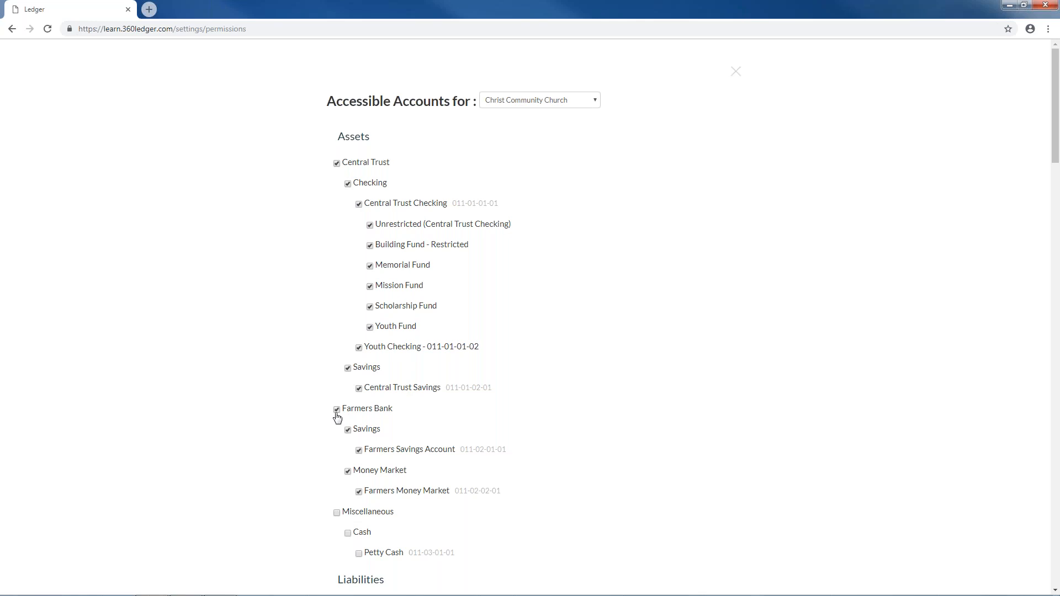
pyautogui.click(336, 513)
# - Untick Mens Ministry while keeping Young Adults Ministry, then review the remaining accounts
pyautogui.scroll(-4, 378, 450)
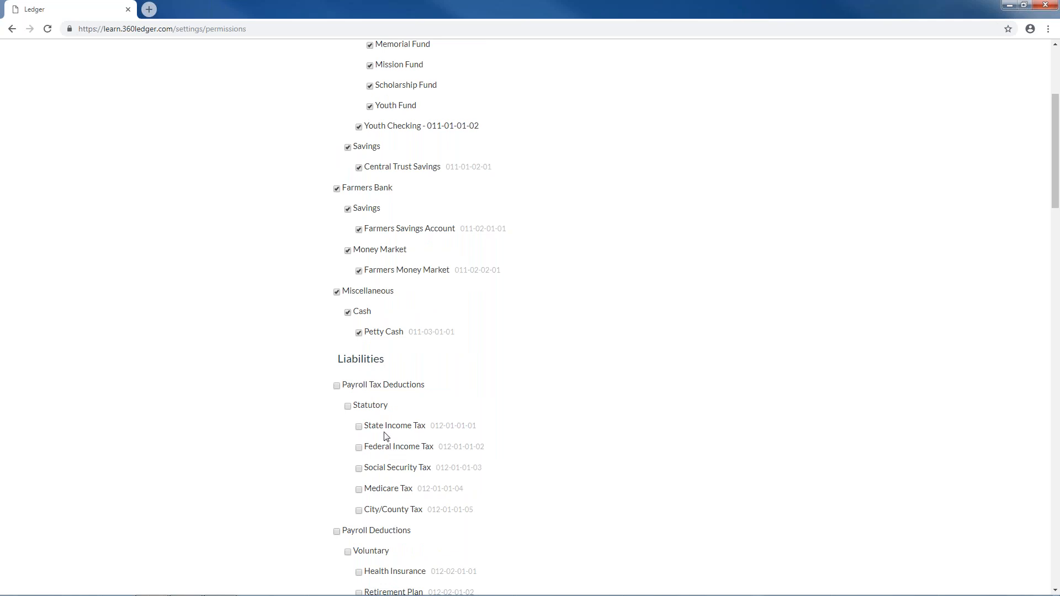
pyautogui.scroll(-4, 385, 436)
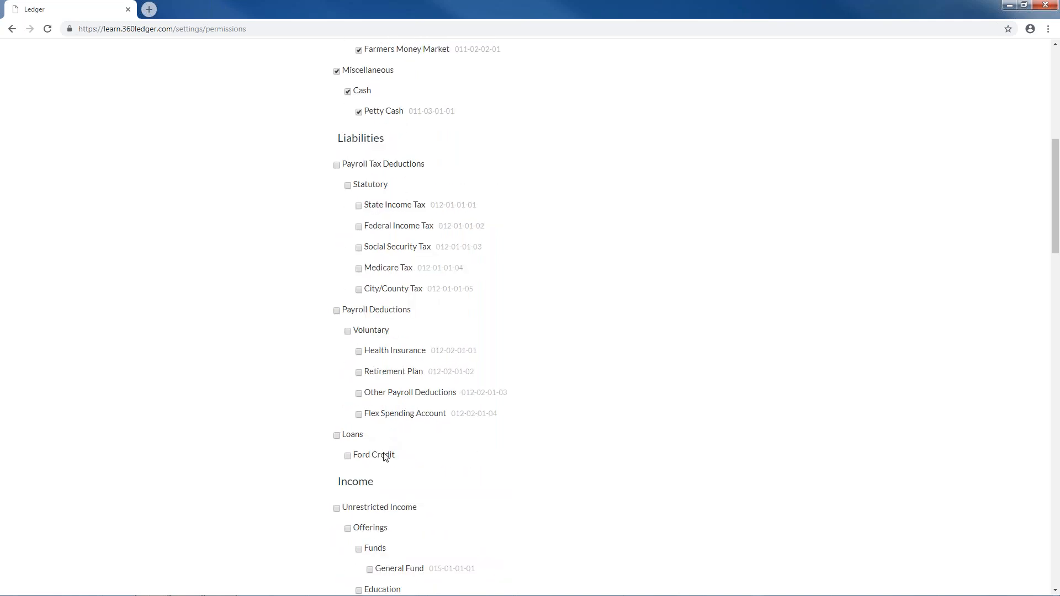
pyautogui.scroll(-2, 379, 478)
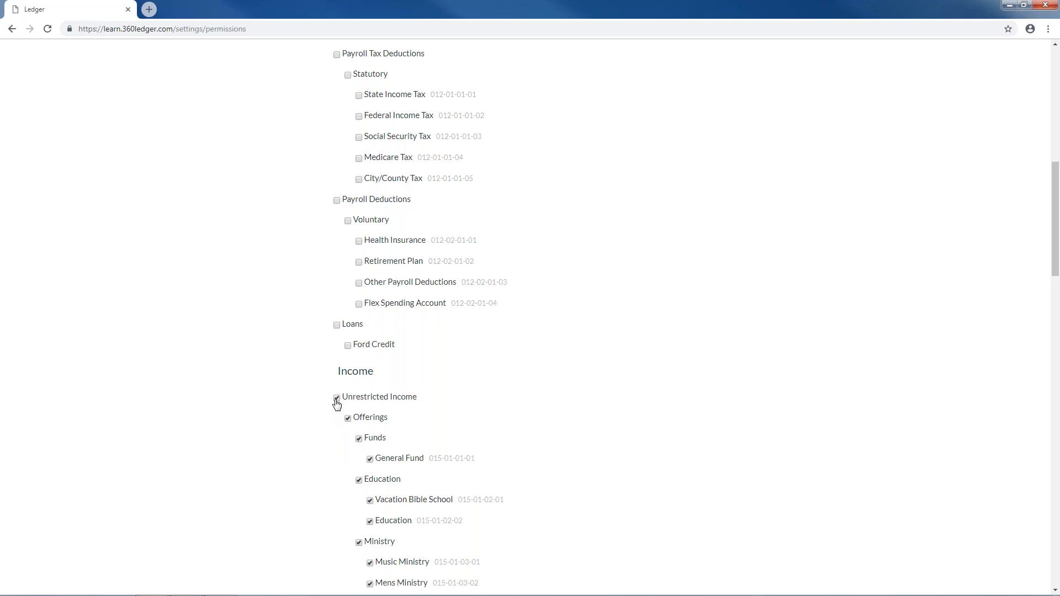
pyautogui.scroll(-2, 337, 409)
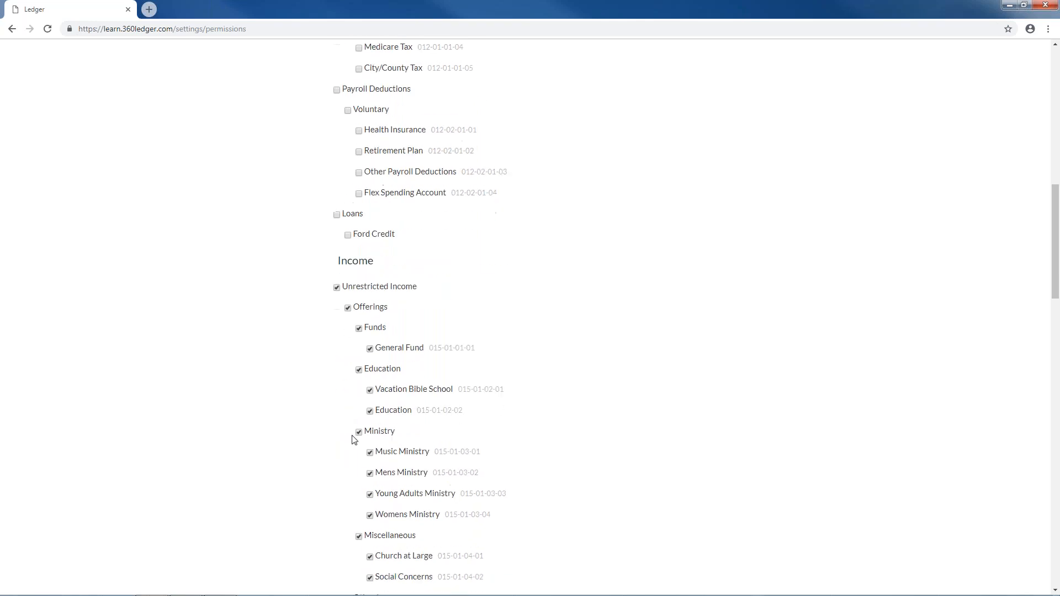
pyautogui.click(370, 495)
pyautogui.click(370, 474)
pyautogui.click(370, 494)
pyautogui.scroll(-3, 359, 503)
pyautogui.scroll(-3, 360, 503)
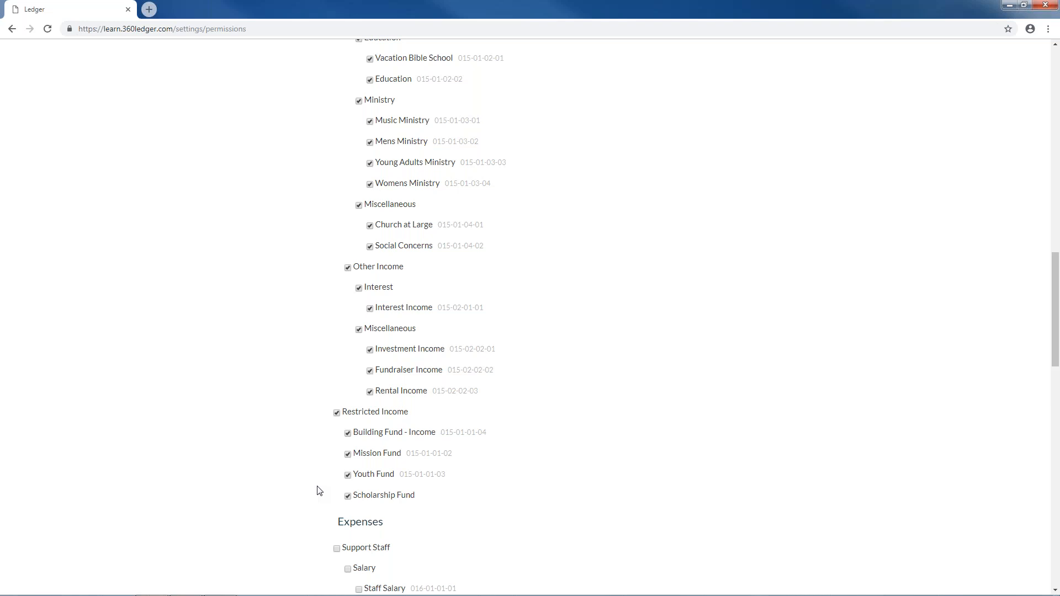
pyautogui.scroll(-4, 317, 491)
pyautogui.scroll(-15, 370, 442)
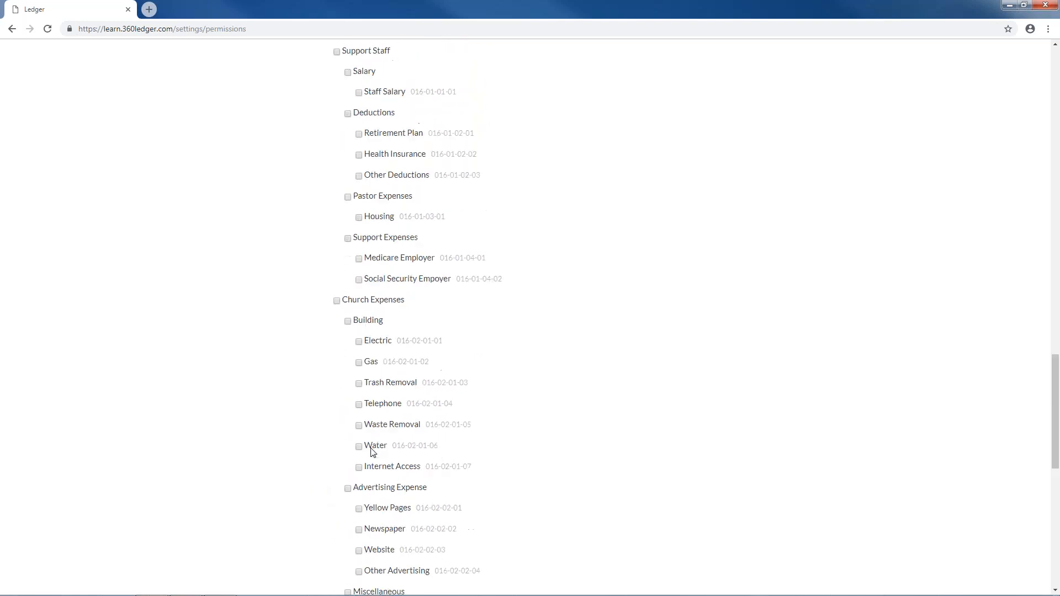
pyautogui.scroll(-1, 380, 462)
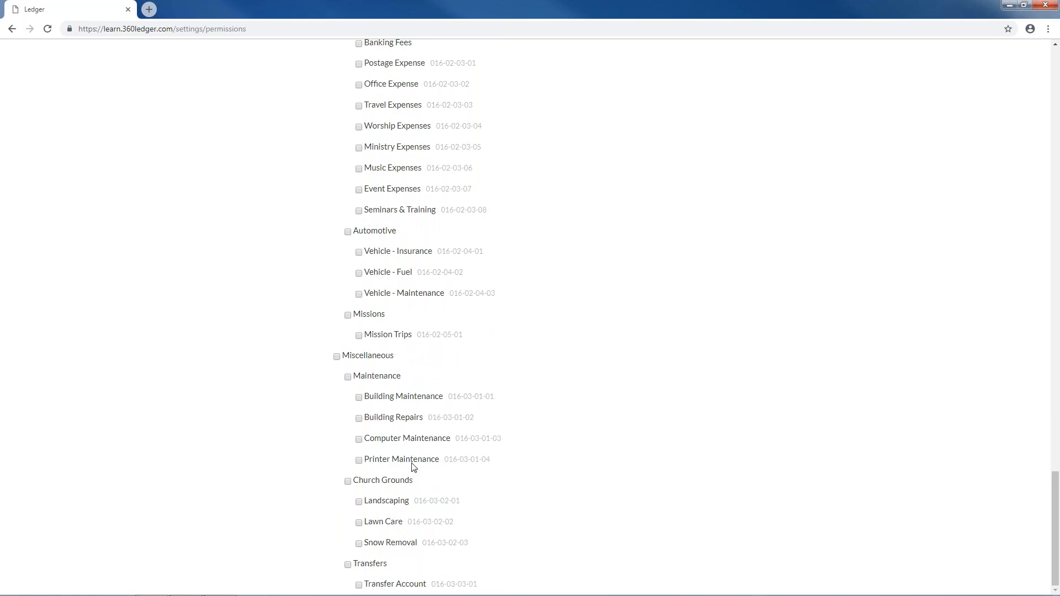
pyautogui.scroll(20, 412, 466)
pyautogui.scroll(5, 414, 462)
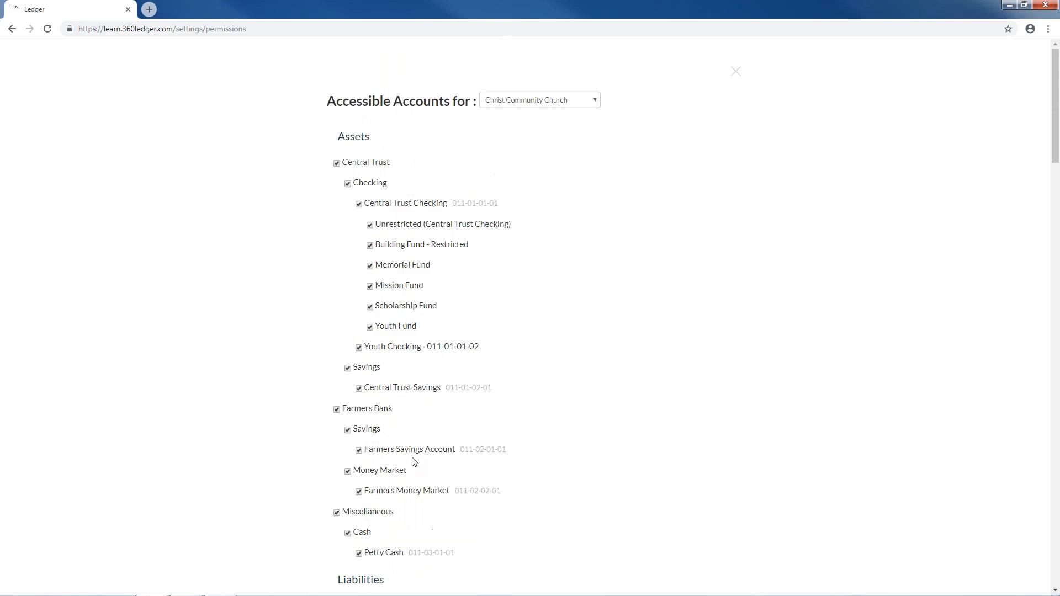
# - Close the Accessible Accounts dialog and submit the Financial Secretary role with its account choices
pyautogui.click(736, 71)
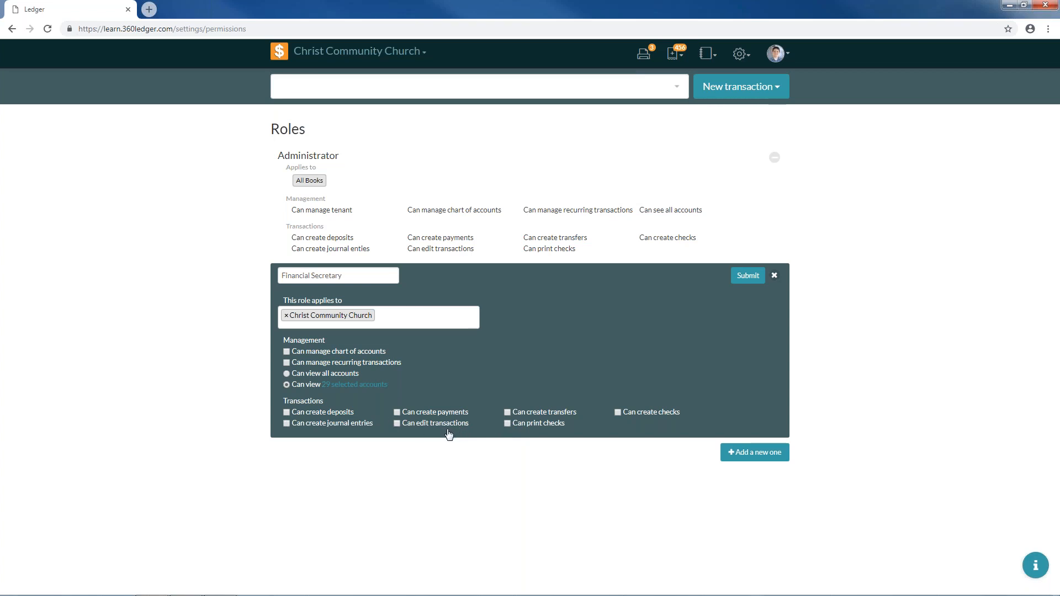
pyautogui.click(757, 281)
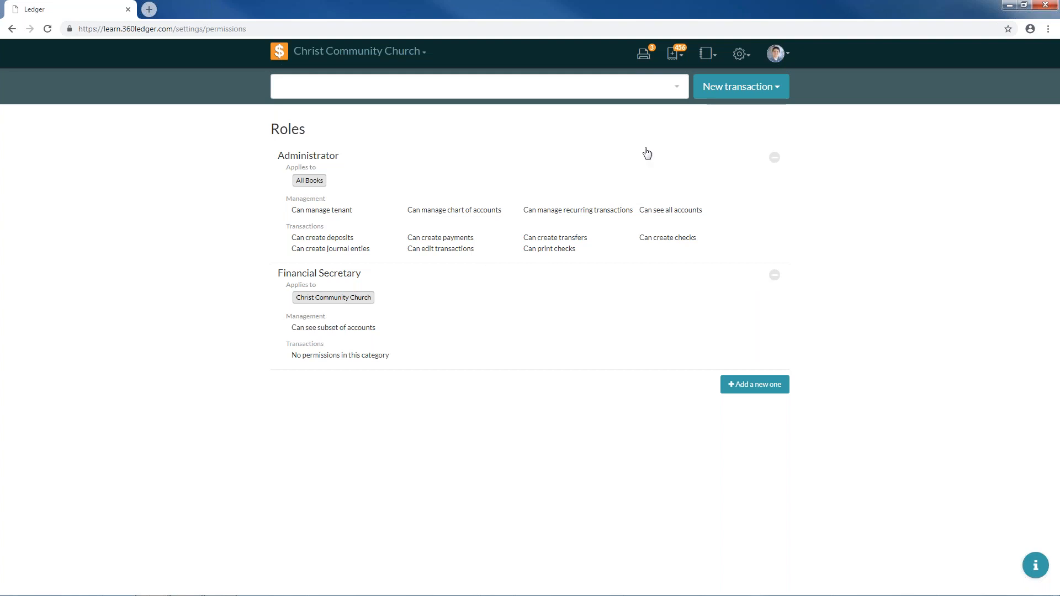
pyautogui.click(740, 56)
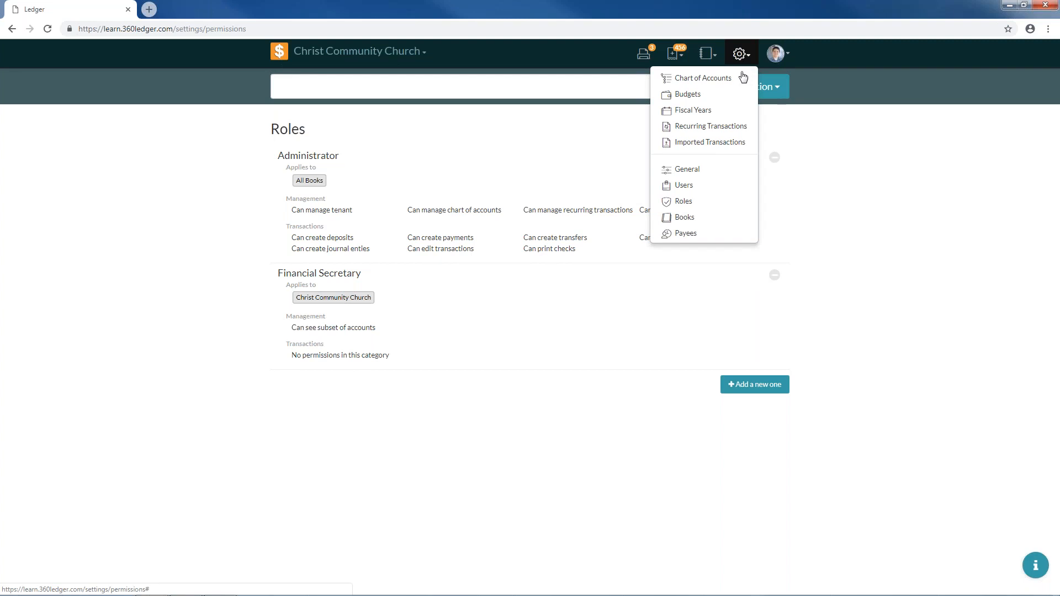
# - Open the Users settings page from the gear menu
pyautogui.click(727, 186)
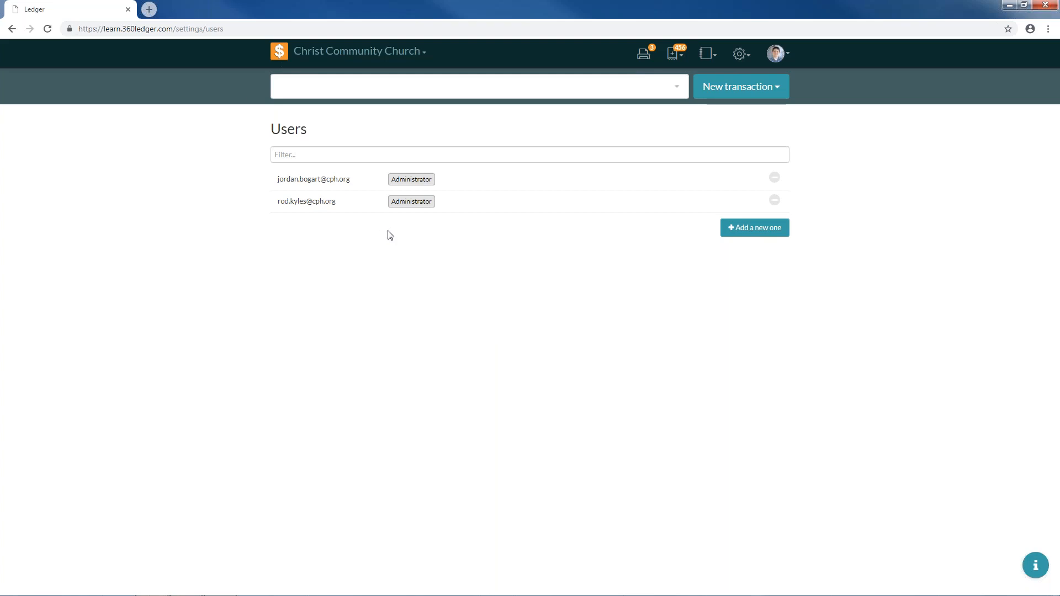
# - Add a new user with a test e-mail address and the Financial Secretary role
pyautogui.click(767, 230)
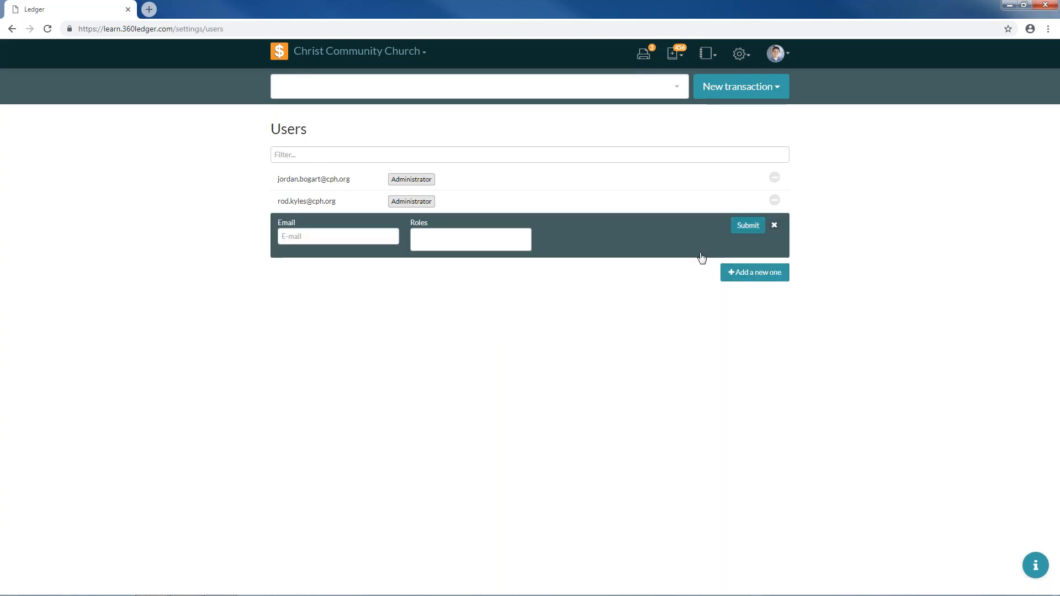
pyautogui.click(333, 235)
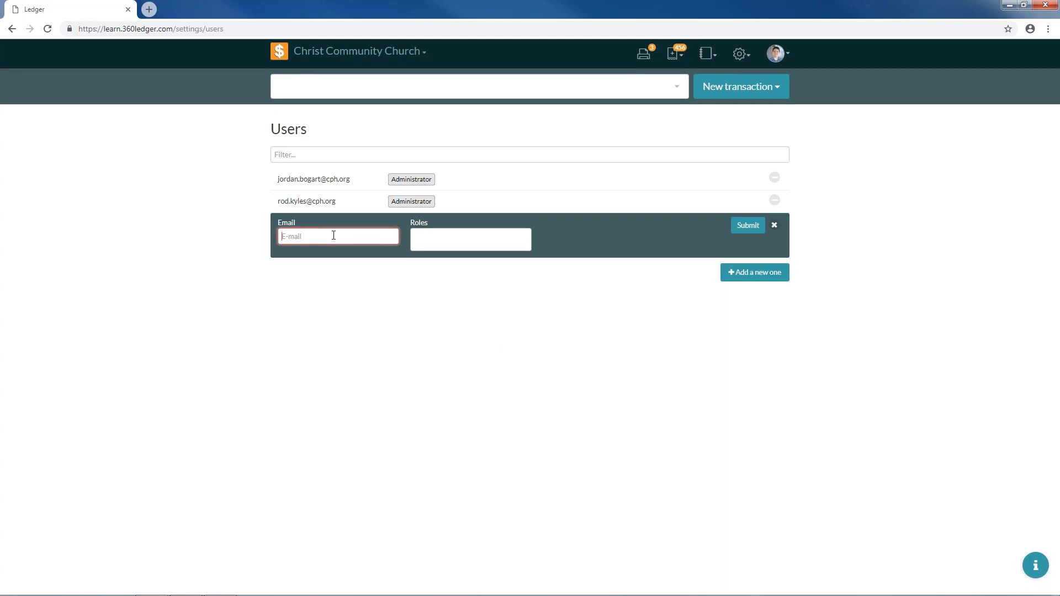
pyautogui.write('test@test.com')
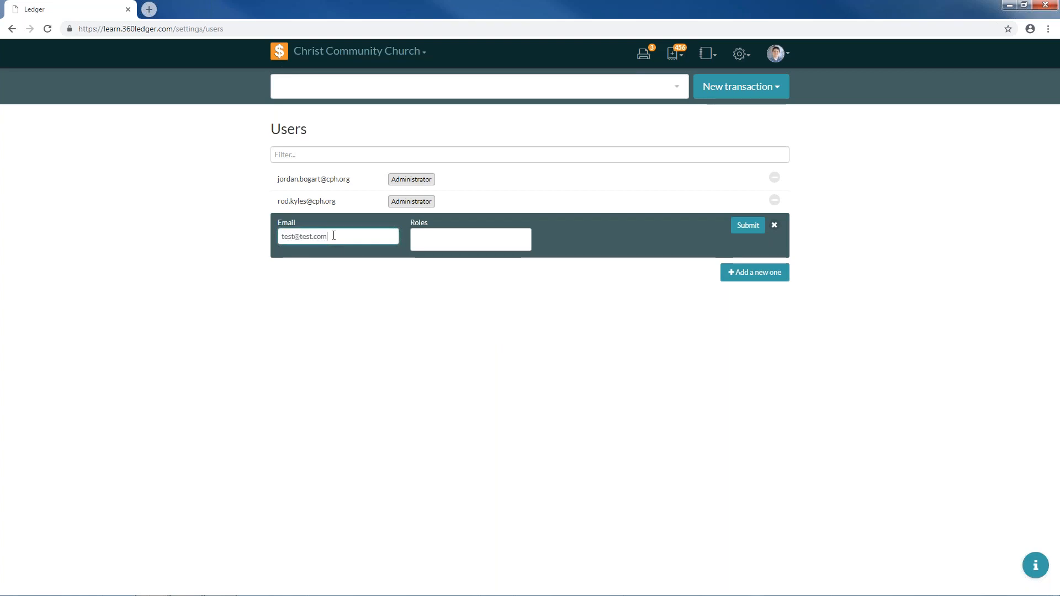
pyautogui.click(426, 238)
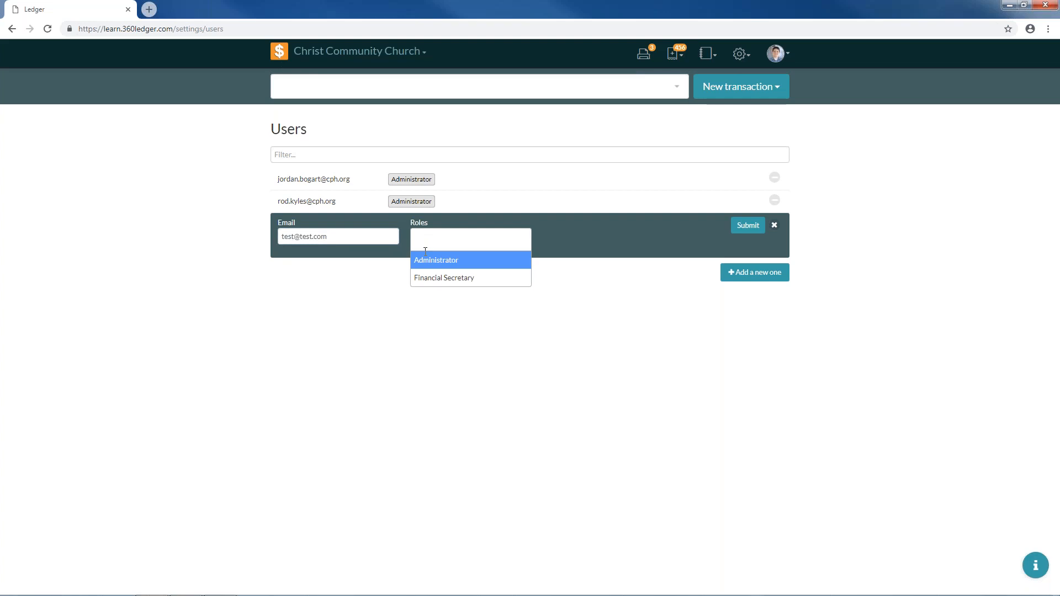
pyautogui.click(425, 278)
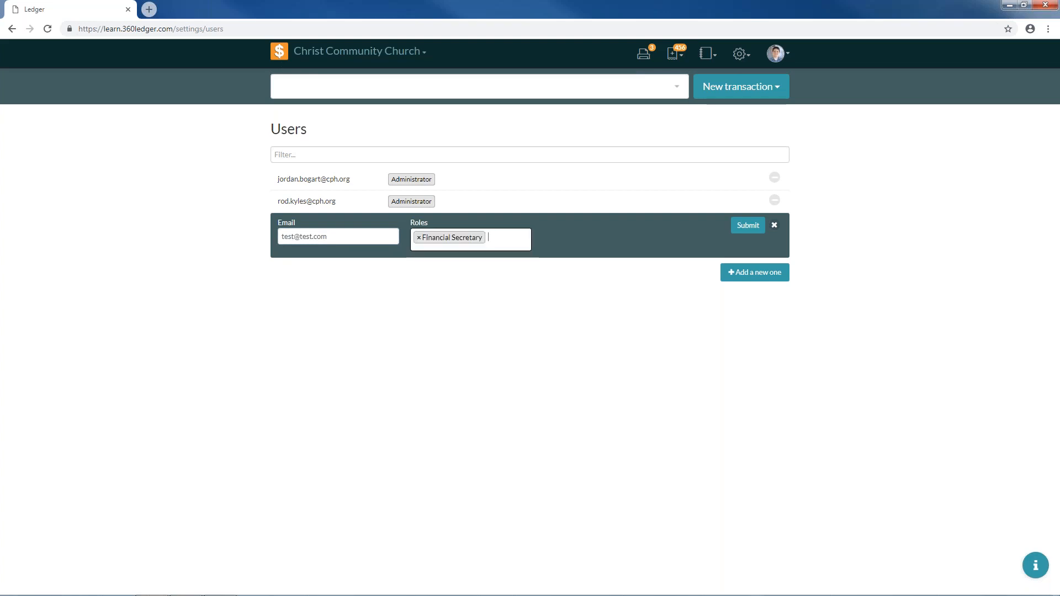
pyautogui.click(754, 231)
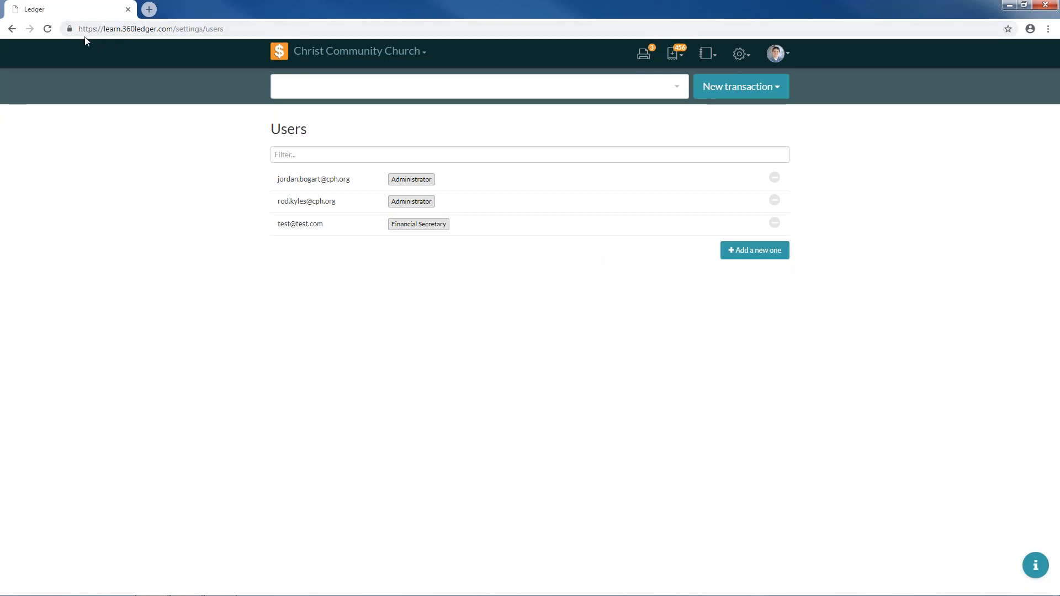
pyautogui.click(104, 29)
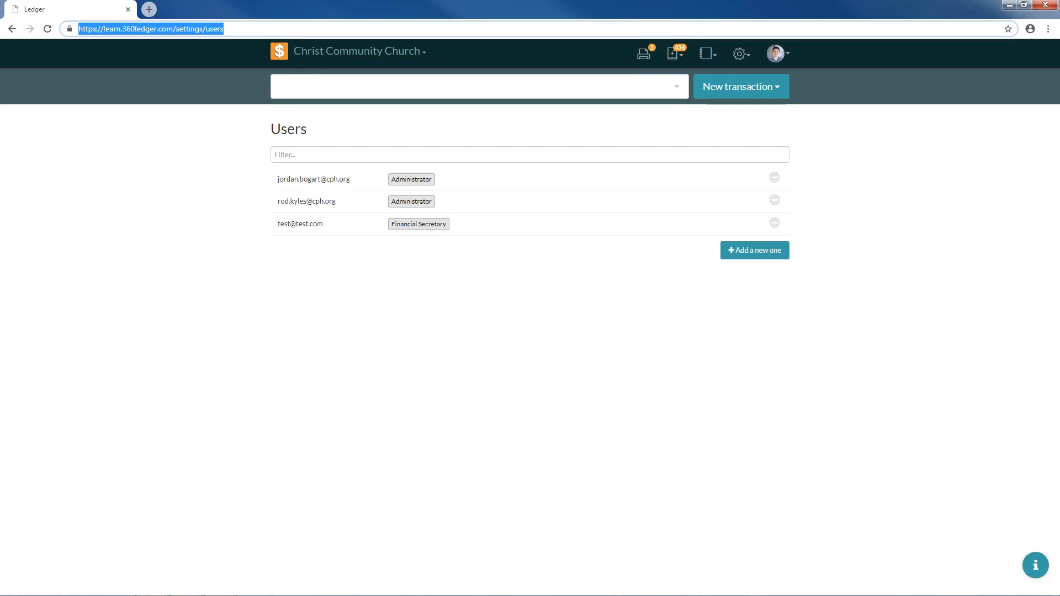
pyautogui.click(105, 29)
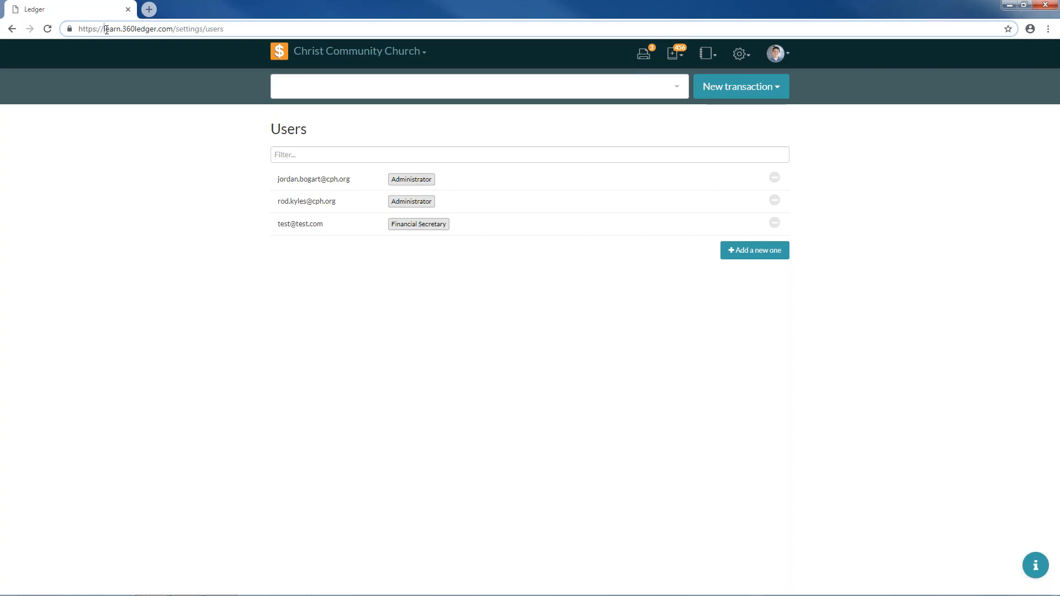
pyautogui.moveTo(105, 29); pyautogui.dragTo(121, 29)
pyautogui.click(121, 29)
pyautogui.click(774, 222)
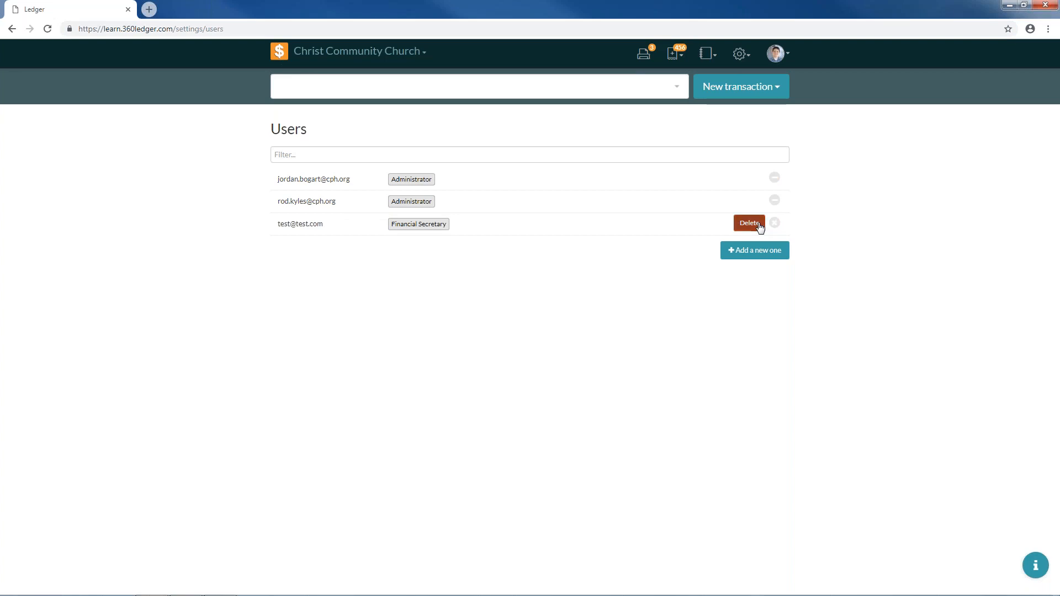
pyautogui.click(760, 227)
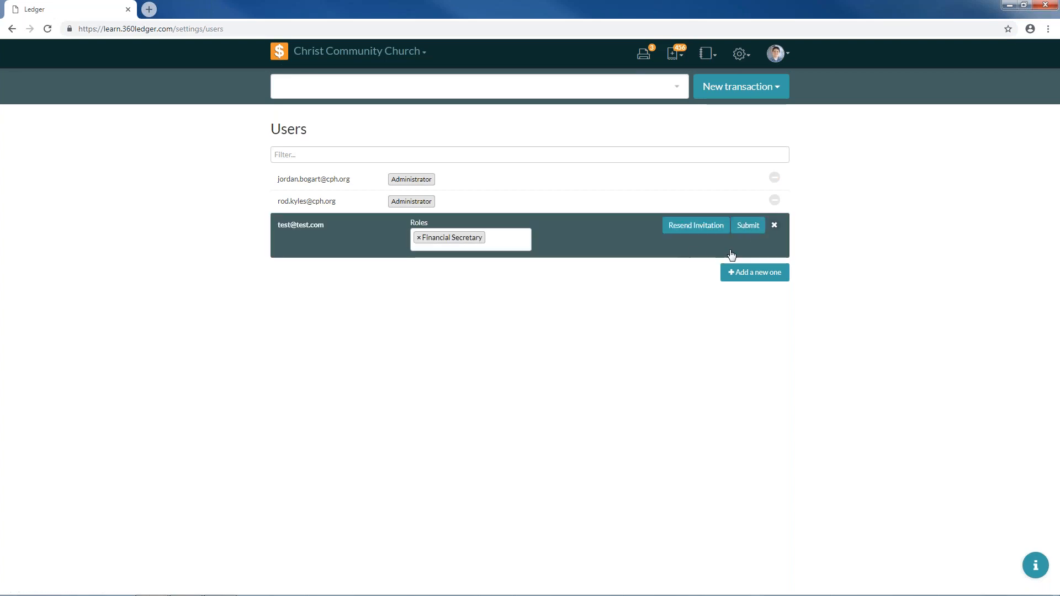
pyautogui.click(778, 227)
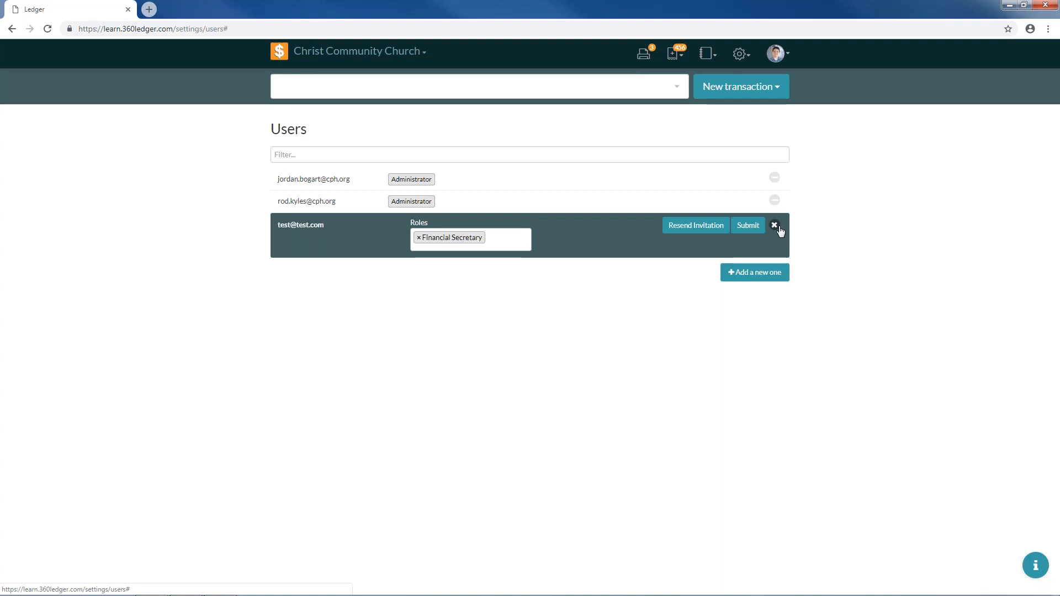
pyautogui.click(540, 234)
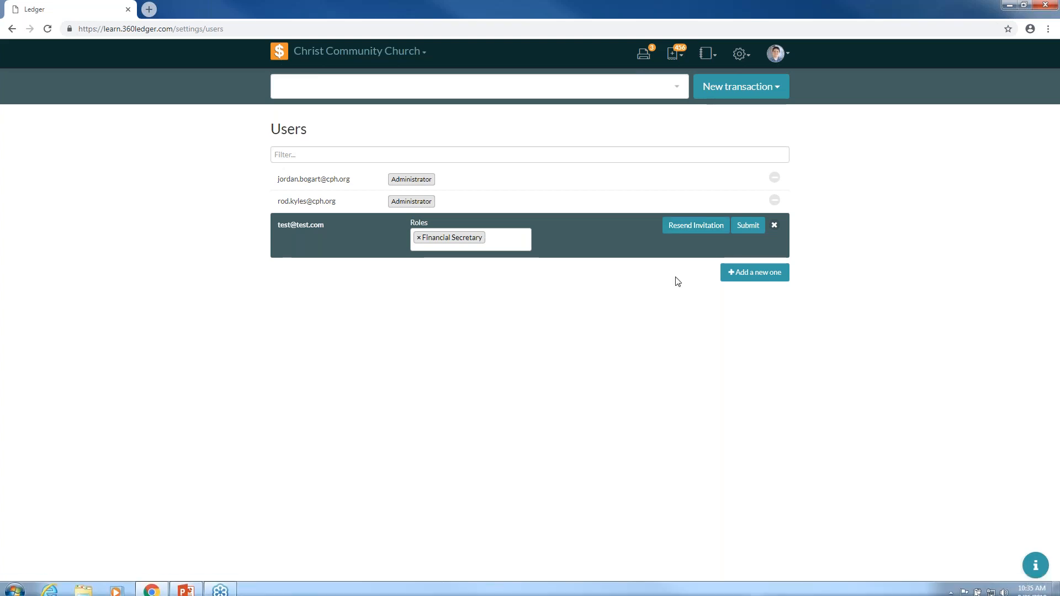
pyautogui.click(776, 227)
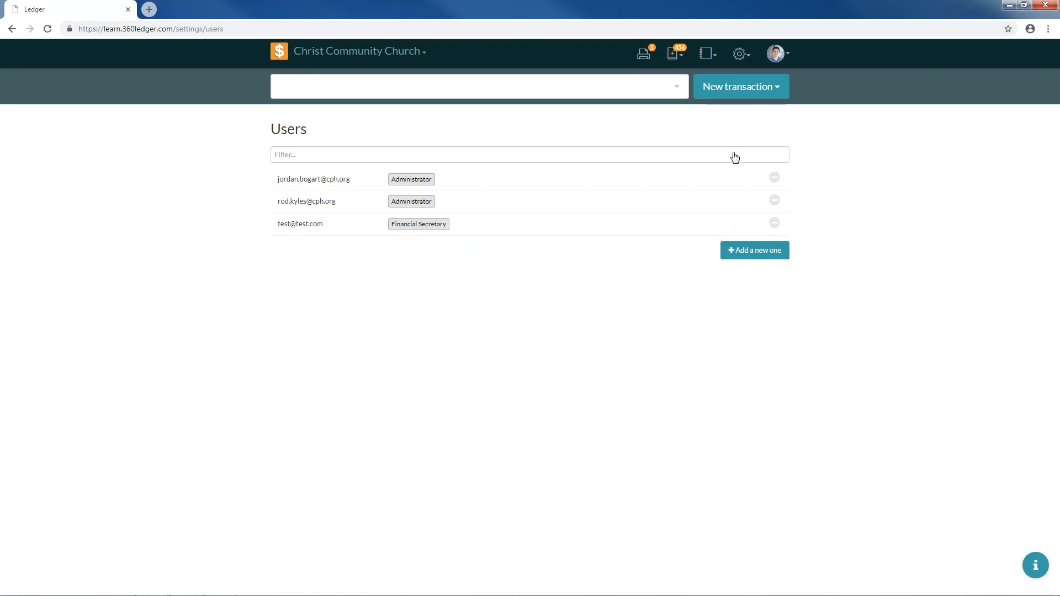
# - Go to the Books settings page and briefly filter for 'church' before clearing it
pyautogui.click(751, 65)
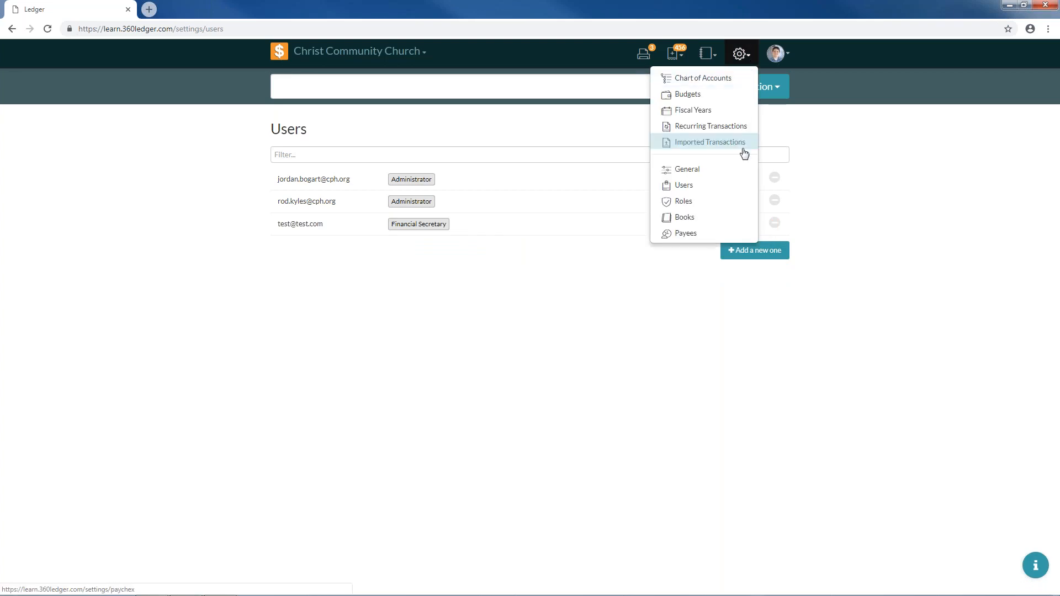
pyautogui.click(728, 218)
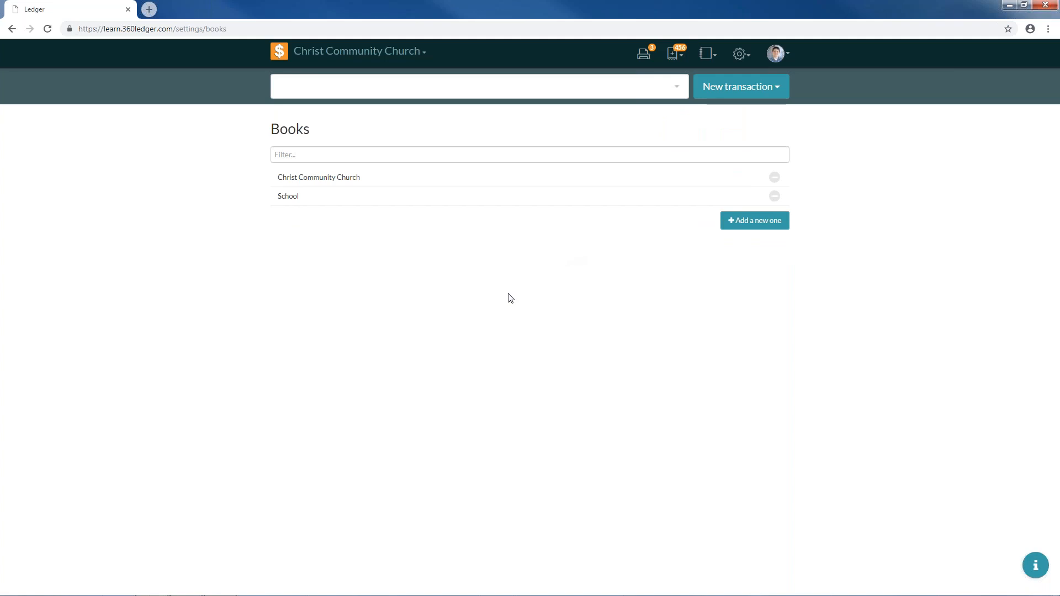
pyautogui.click(352, 154)
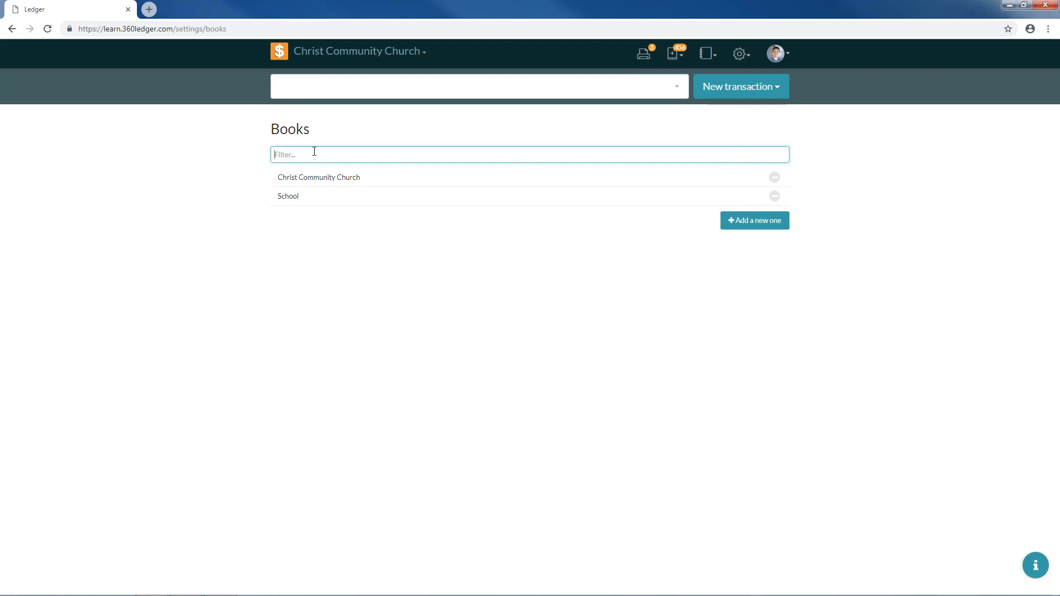
pyautogui.write('church')
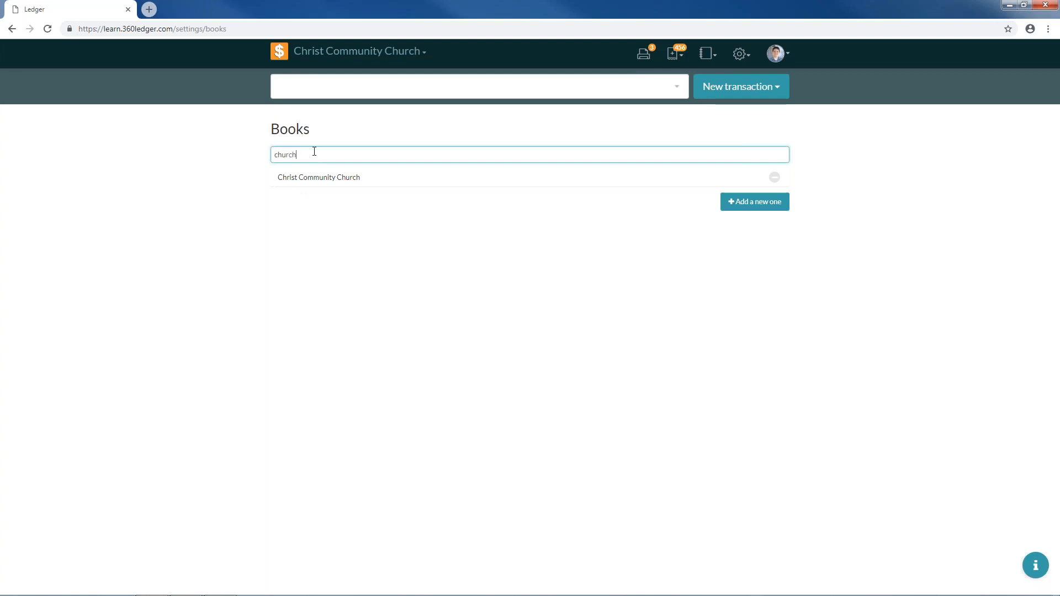
pyautogui.press('BackSpace')
pyautogui.press('BackSpace')
pyautogui.press('BackSpace')
pyautogui.press('BackSpace')
pyautogui.press('BackSpace')
pyautogui.press('BackSpace')
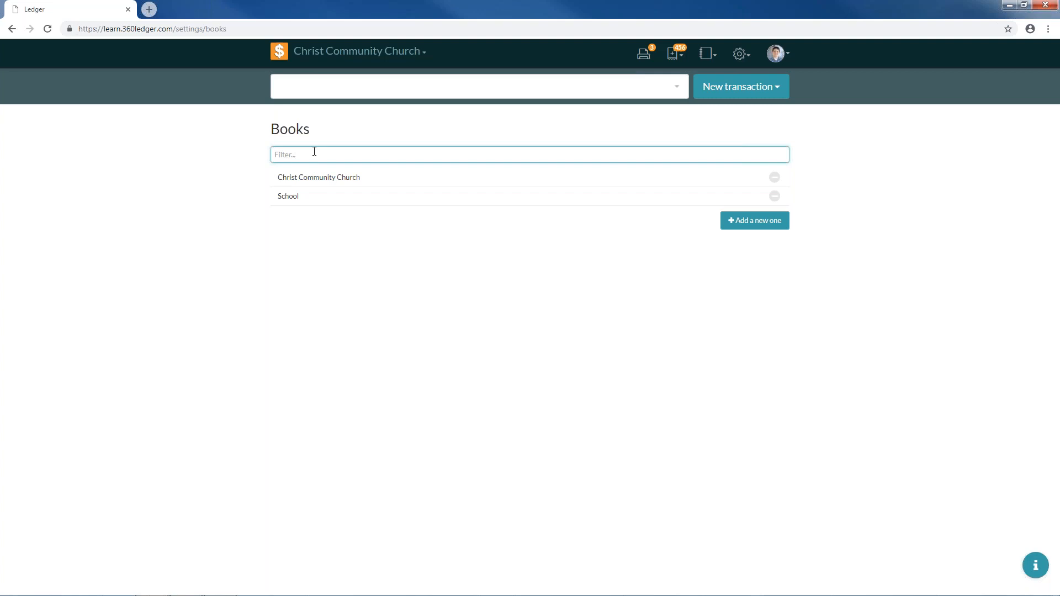
pyautogui.click(385, 291)
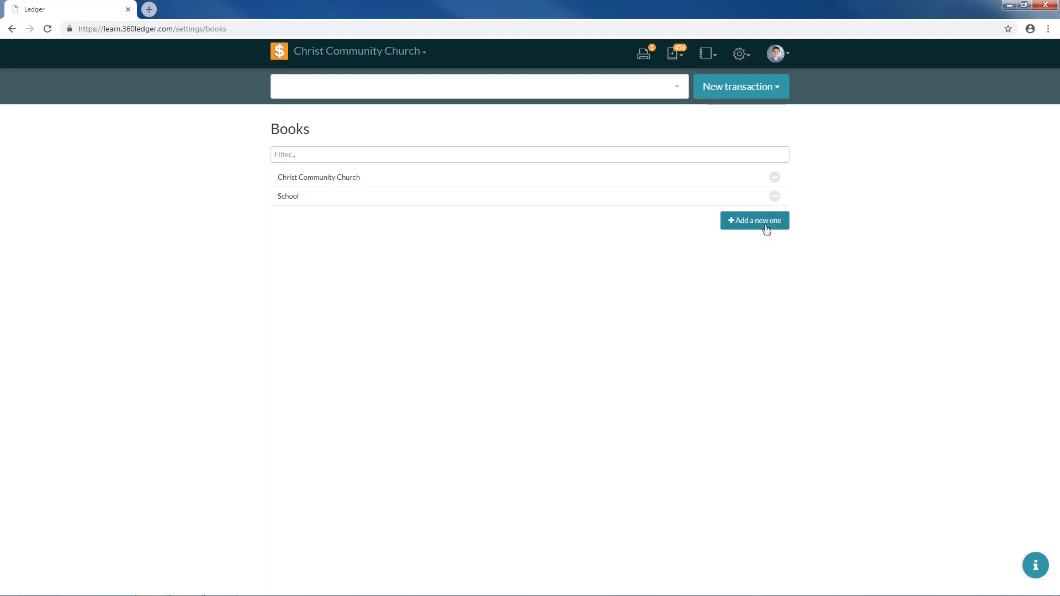
# - Start a new book named 'Thrift Shop' with June as the fiscal starting month
pyautogui.click(767, 228)
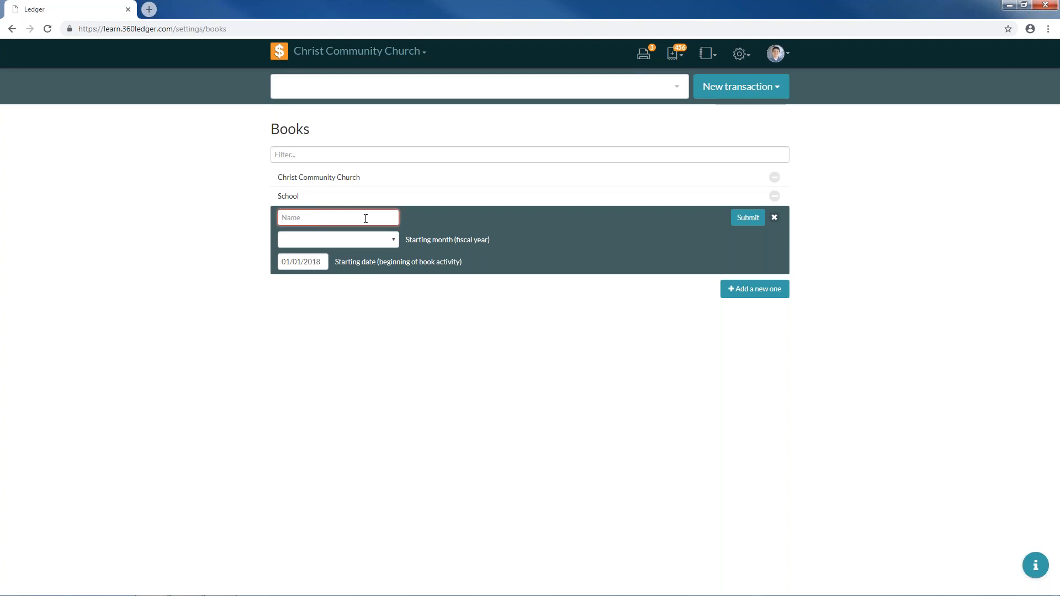
pyautogui.write('Thrift Shop')
pyautogui.click(390, 245)
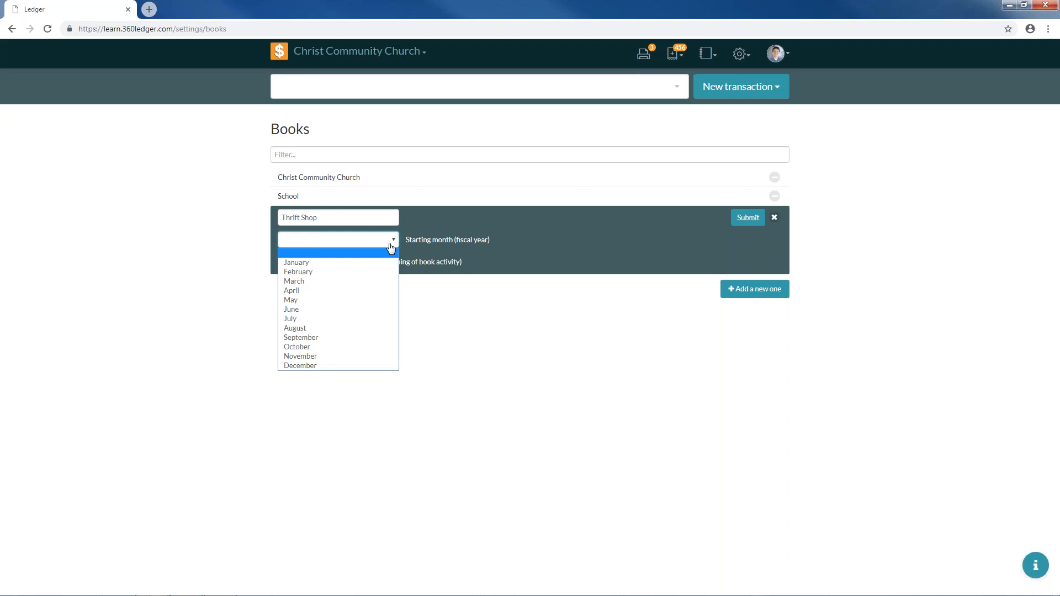
pyautogui.click(370, 315)
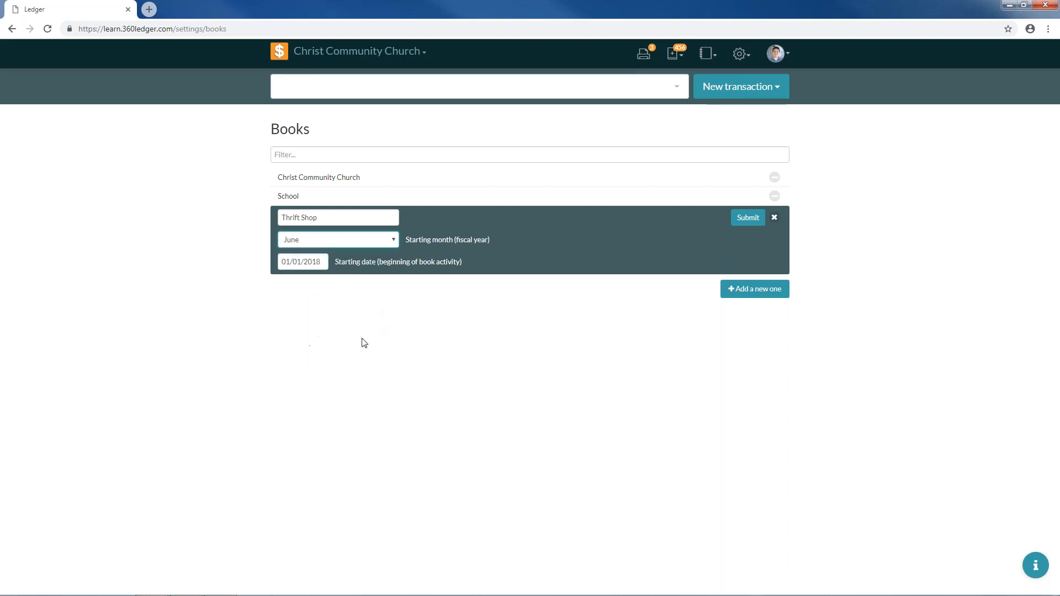
# - Check the 01/01/2018 starting date in the datepicker and submit the Thrift Shop book
pyautogui.click(310, 264)
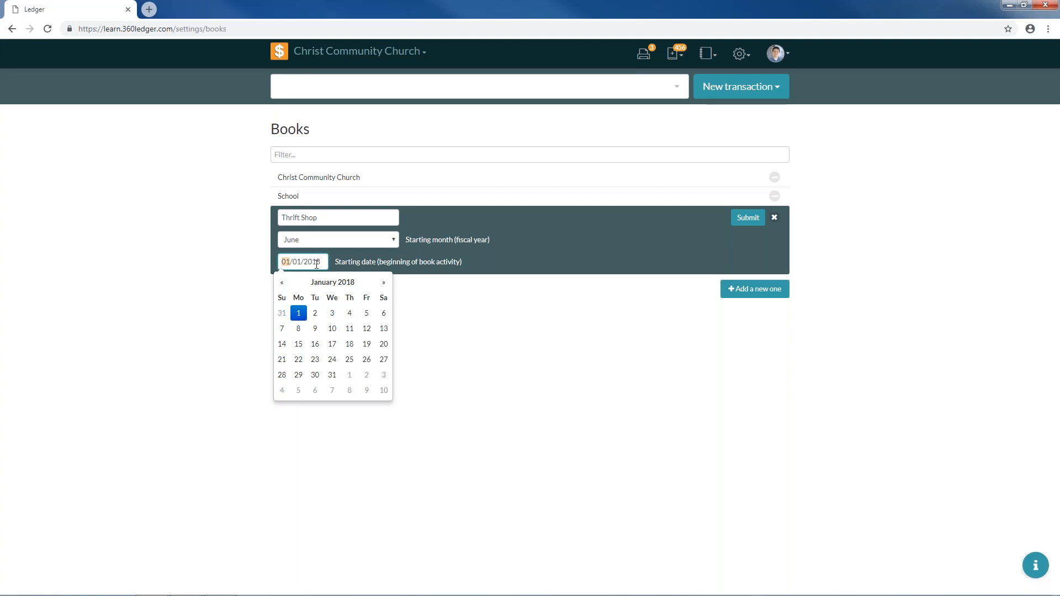
pyautogui.click(313, 264)
pyautogui.click(291, 264)
pyautogui.click(740, 223)
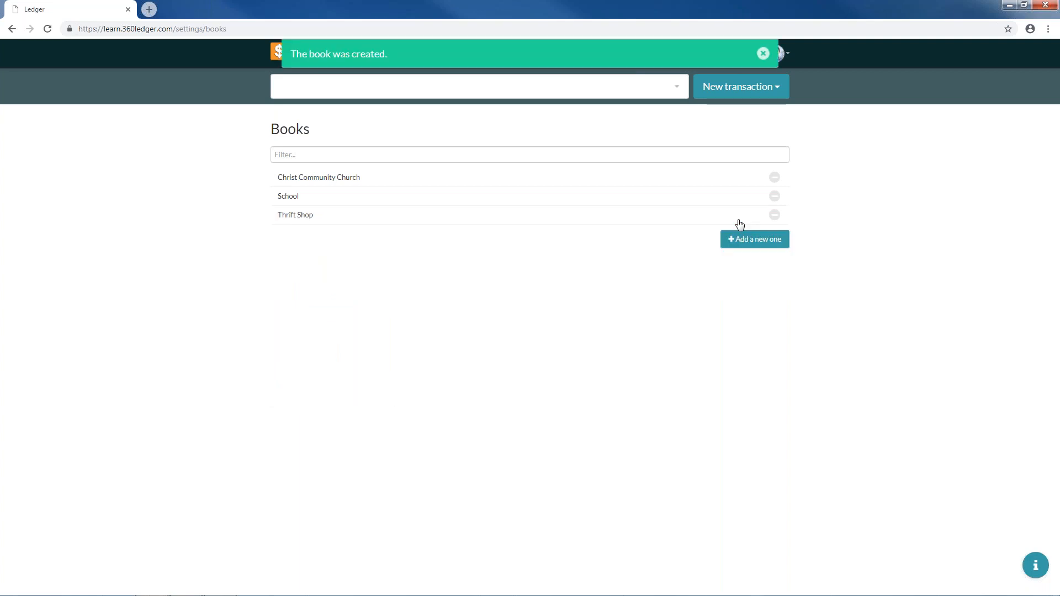
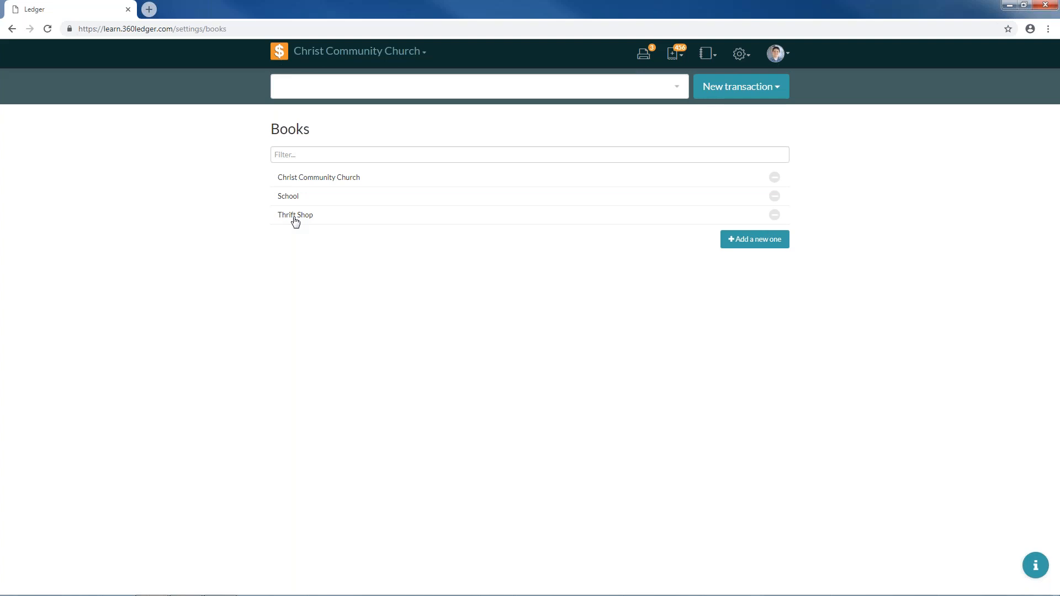
# - Open the Fiscal Years page from the settings gear menu to view current year 2018
pyautogui.click(740, 54)
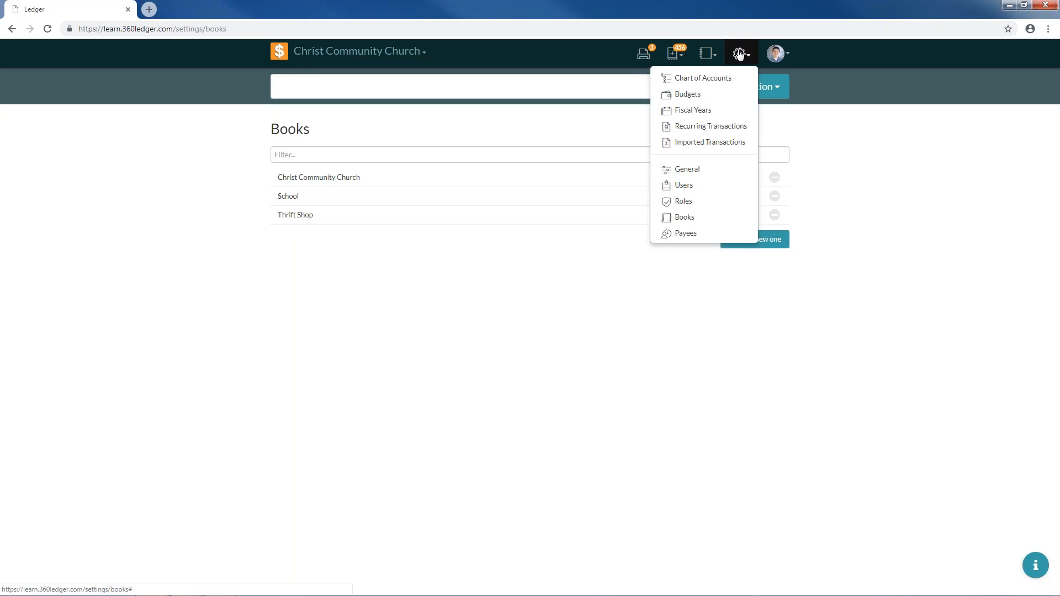
pyautogui.click(694, 113)
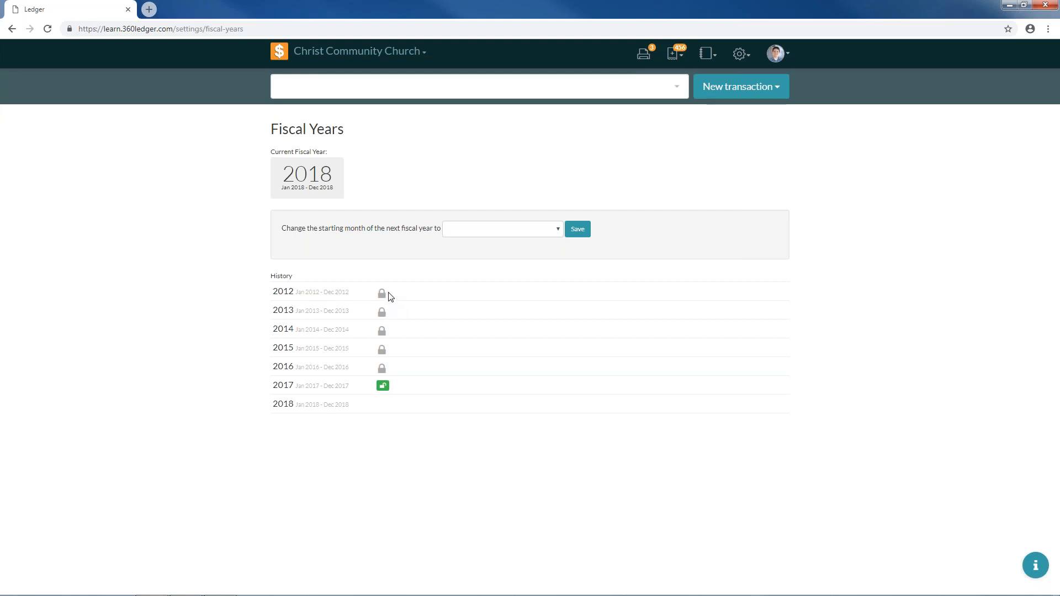
# - Lock fiscal years 2017 and 2016, then unlock both again
pyautogui.click(382, 385)
pyautogui.click(383, 367)
pyautogui.click(383, 370)
pyautogui.click(386, 389)
# - Lock fiscal years 2017, 2016, 2015, 2014 and 2013 in turn
pyautogui.click(384, 386)
pyautogui.click(383, 369)
pyautogui.click(382, 349)
pyautogui.click(382, 330)
pyautogui.click(382, 311)
# - Unlock fiscal years 2013 through 2017 again and show the next-year starting-month choices
pyautogui.click(382, 311)
pyautogui.click(382, 330)
pyautogui.click(382, 348)
pyautogui.click(383, 367)
pyautogui.click(382, 386)
pyautogui.click(463, 235)
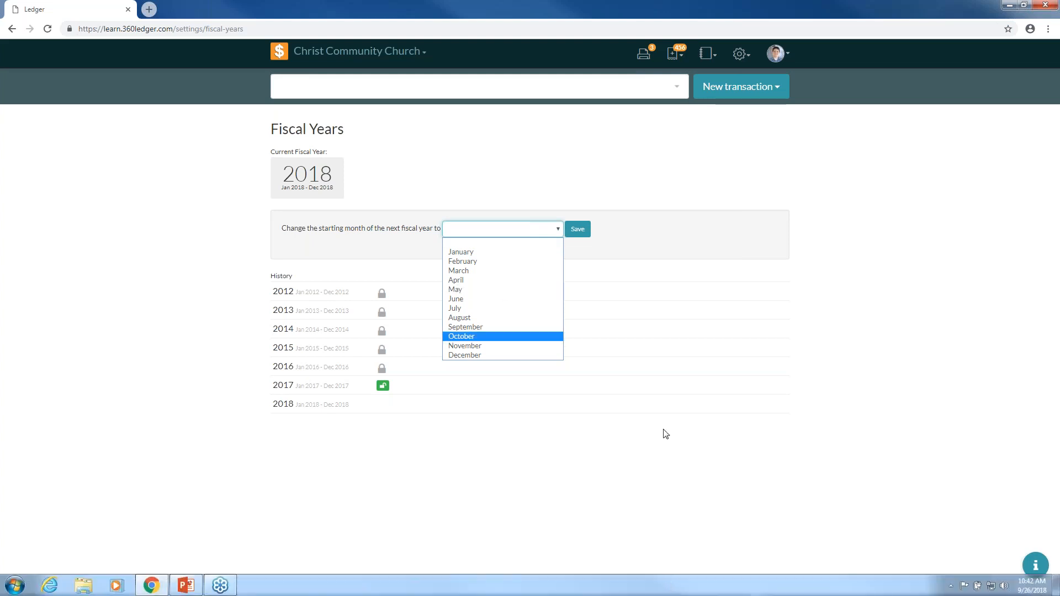
# - Close the starting-month list, leaving the next year's month blank and unsaved
pyautogui.click(558, 235)
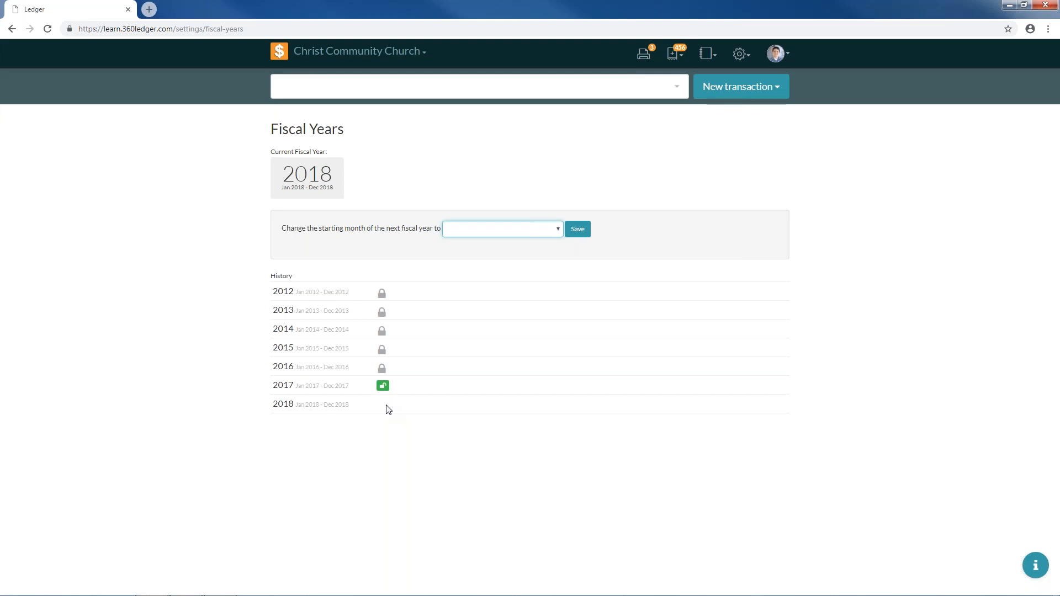
pyautogui.moveTo(560, 586)
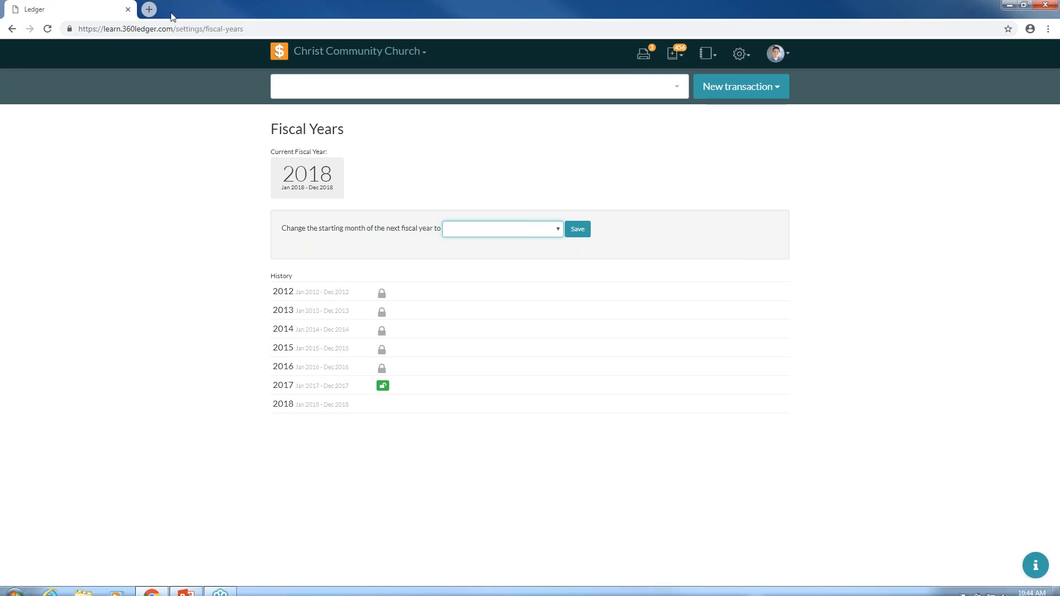
# - Search 'countdown timer' in a new tab and start the 5-minute timer full screen
pyautogui.click(153, 11)
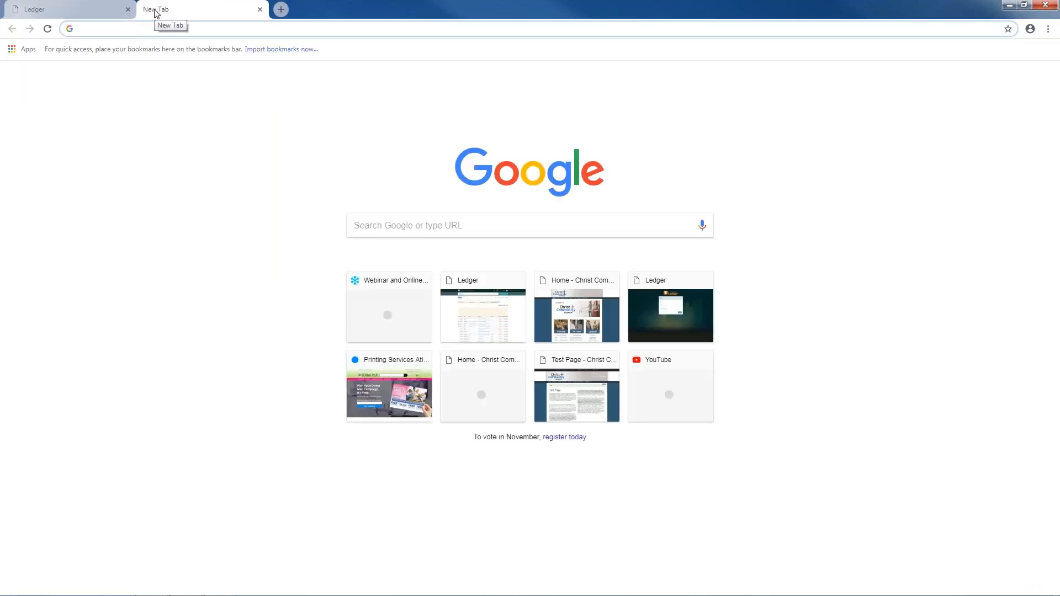
pyautogui.write('co')
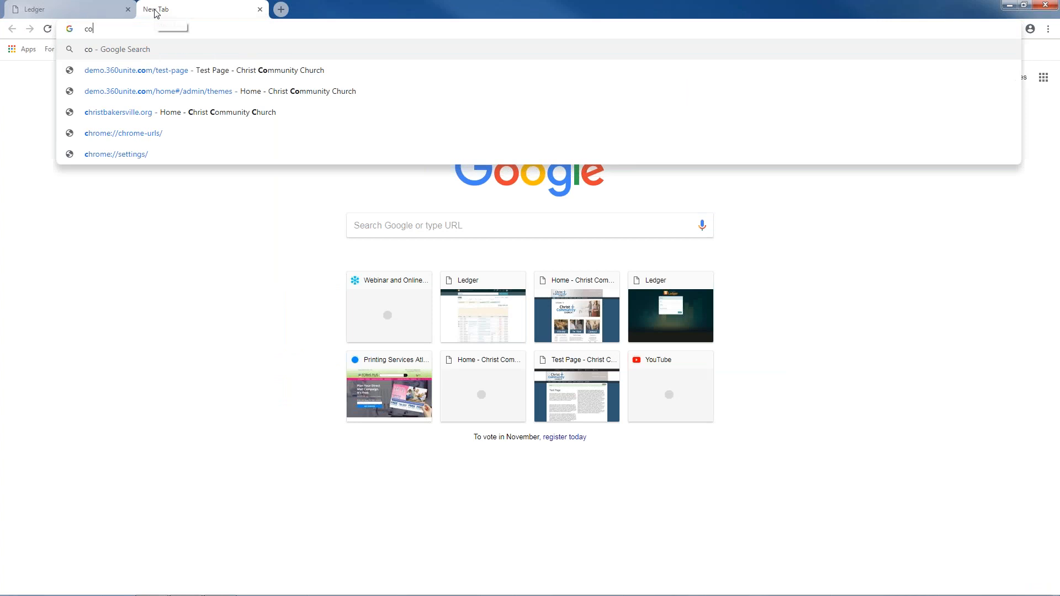
pyautogui.write('untdown timer')
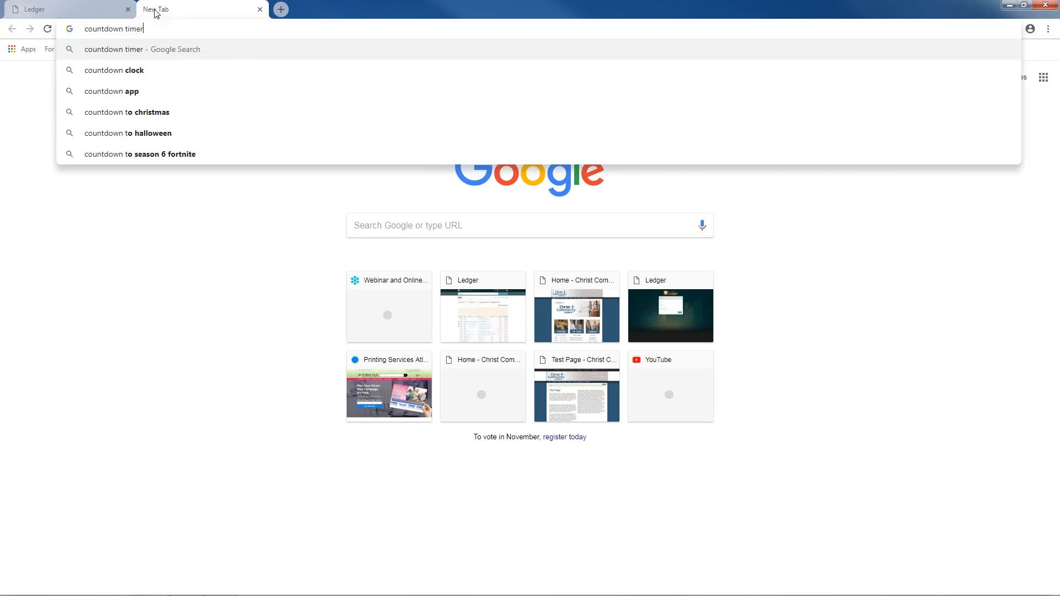
pyautogui.press('Return')
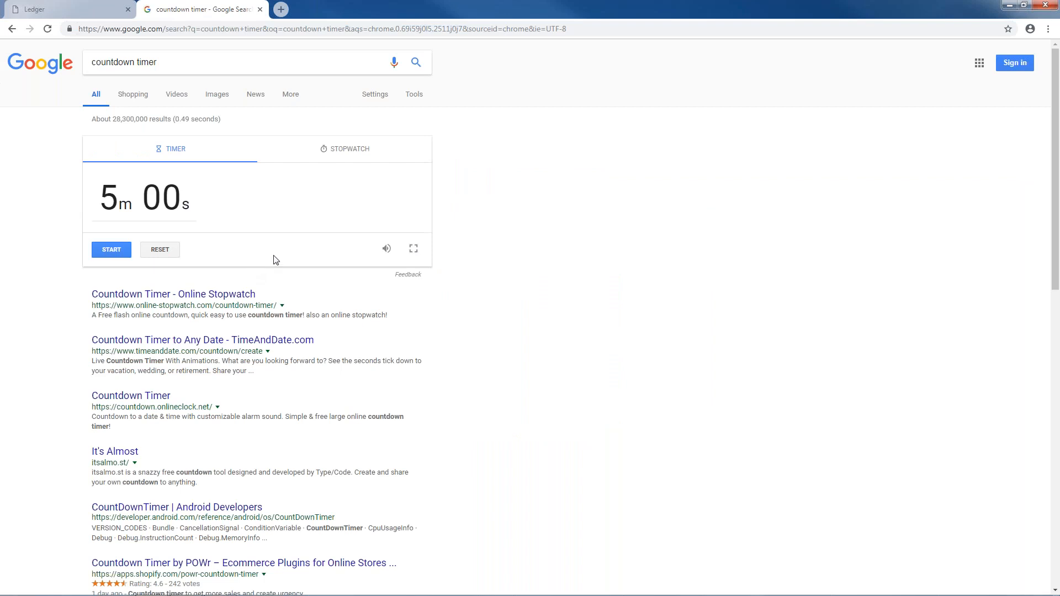
pyautogui.click(413, 249)
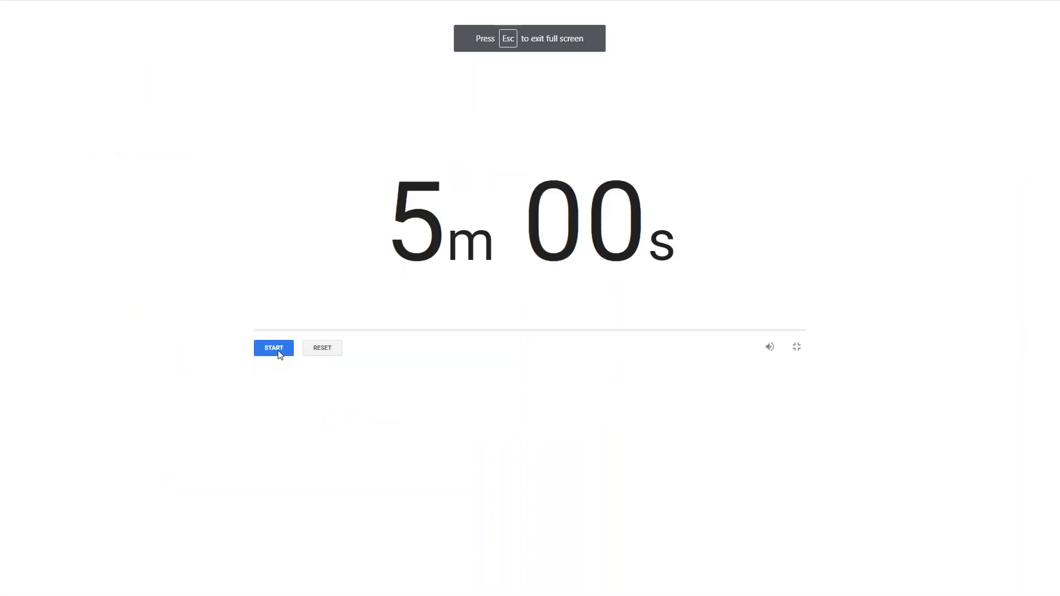
pyautogui.click(277, 350)
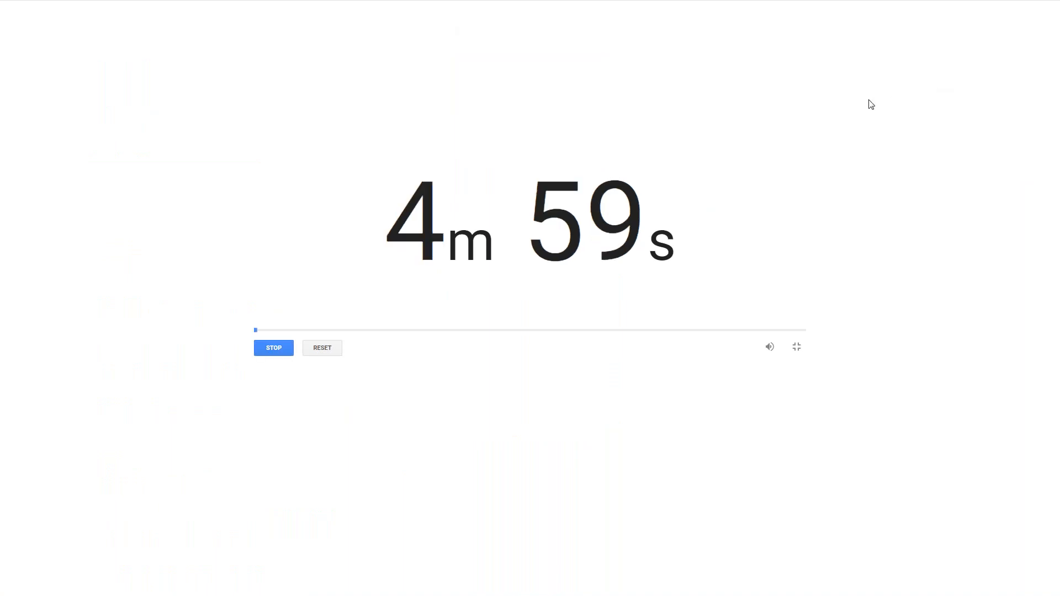
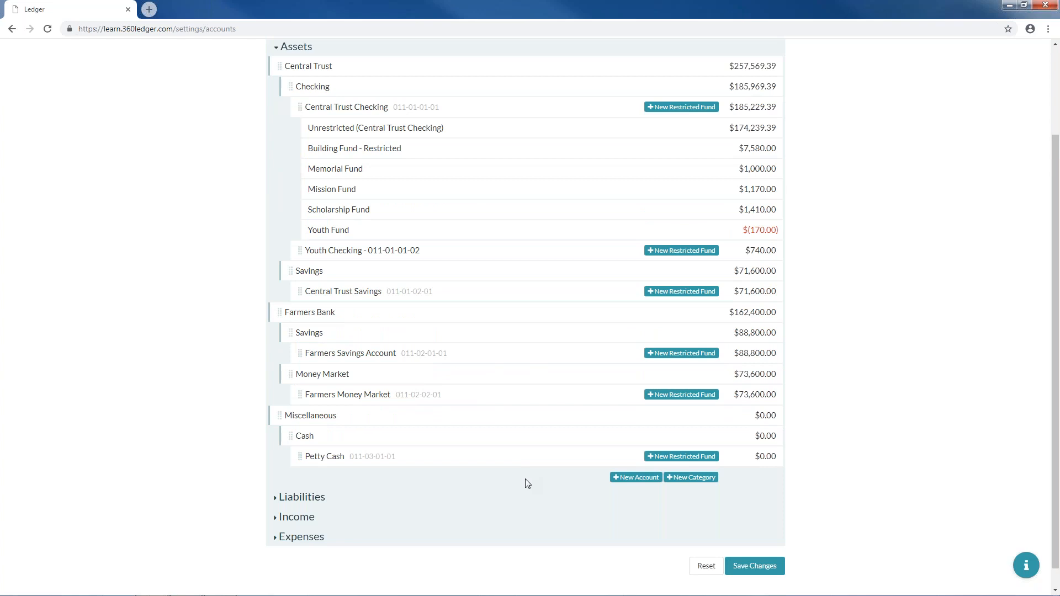
# - Start a new Assets account named 1st Trust Checking with account number 011-04-01-01
pyautogui.scroll(3, 625, 481)
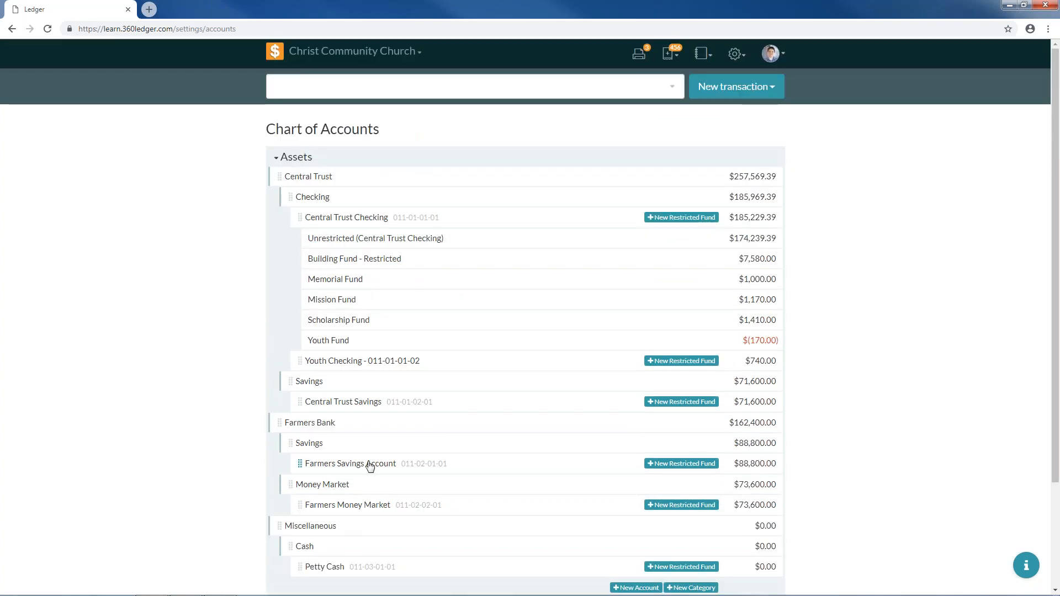
pyautogui.scroll(-2, 620, 487)
pyautogui.click(620, 478)
pyautogui.click(339, 407)
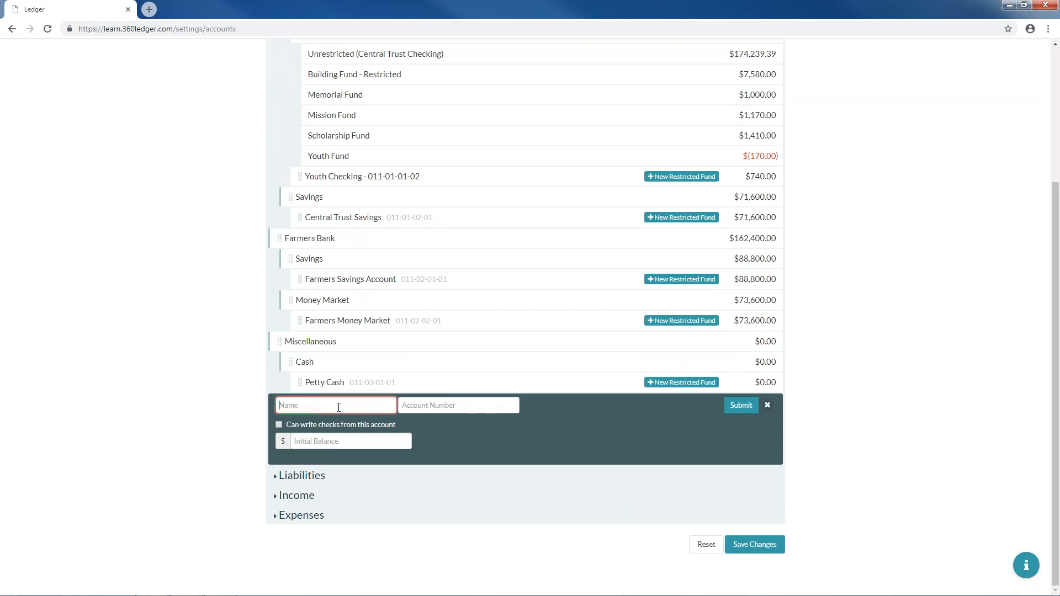
pyautogui.write('1st Trust Checking')
pyautogui.click(489, 412)
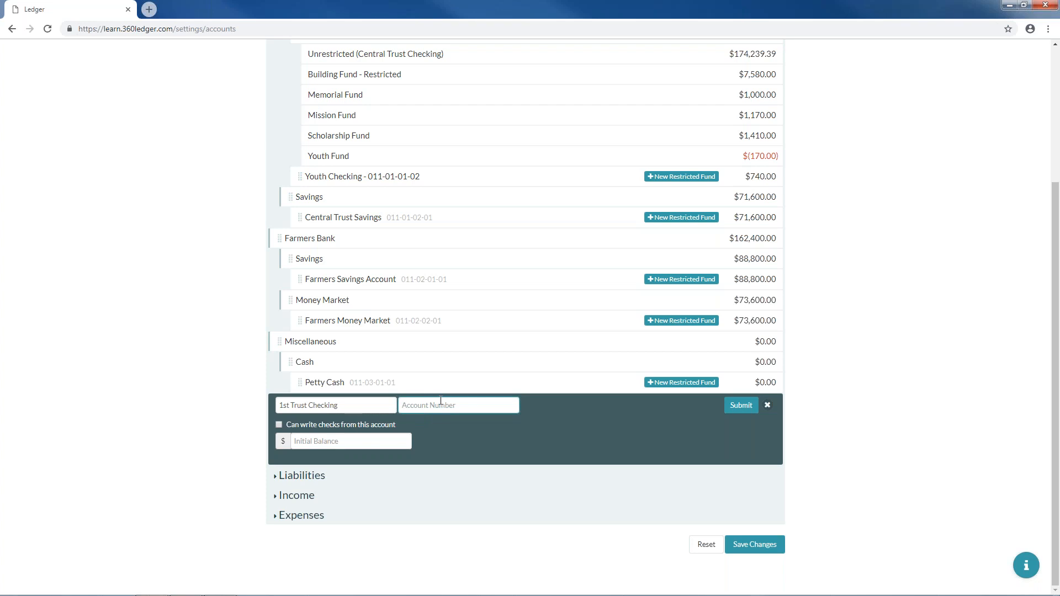
pyautogui.write('011-04-01-01')
# - Enable check writing, give it a 10000 initial balance, and submit the account
pyautogui.click(280, 426)
pyautogui.click(309, 440)
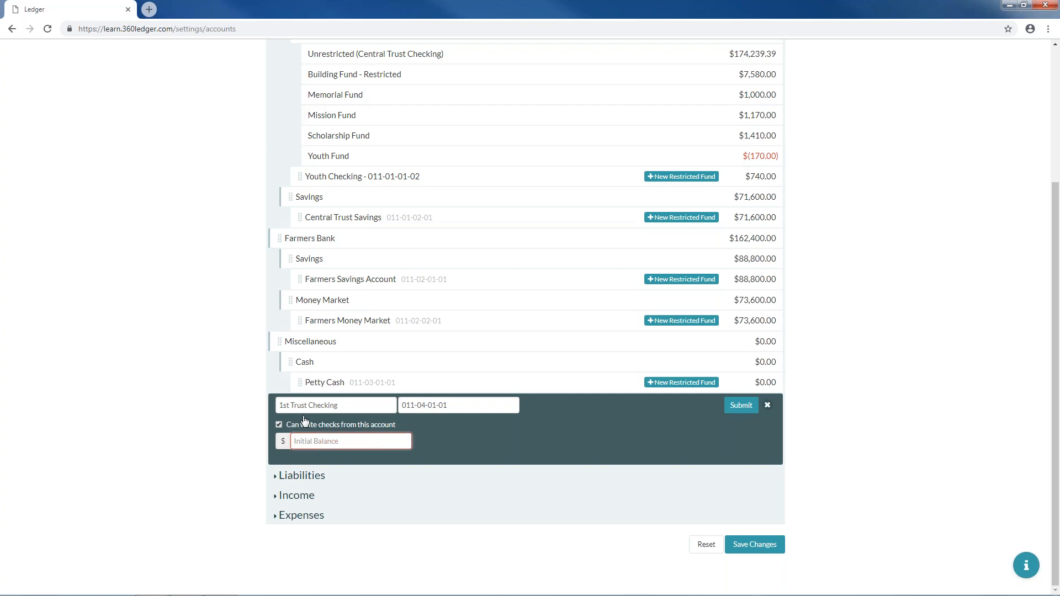
pyautogui.write('10000')
pyautogui.click(741, 411)
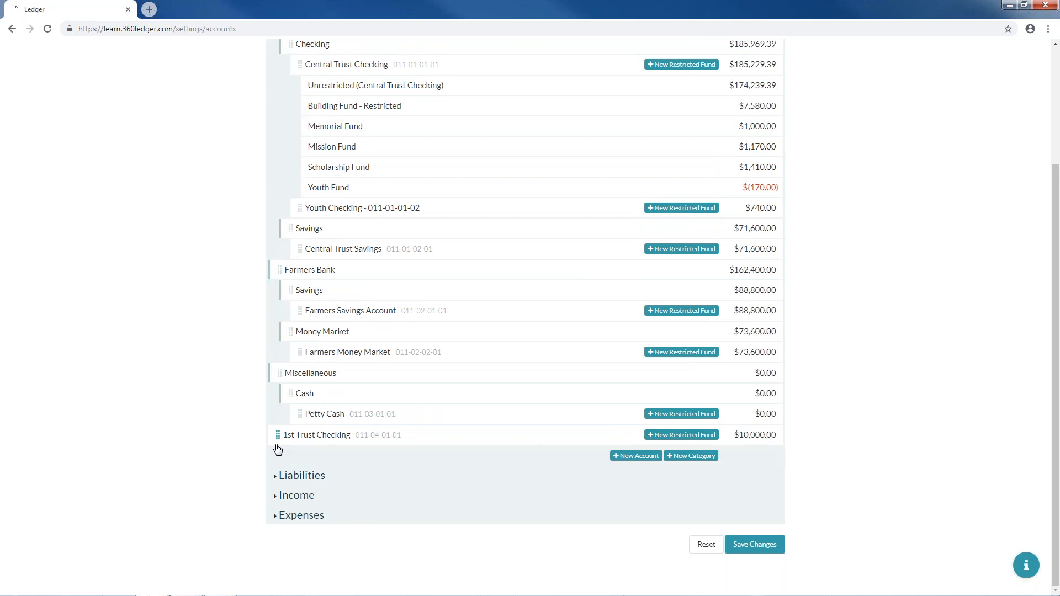
# - Drag 1st Trust Checking up between Farmers Bank and the Miscellaneous category
pyautogui.moveTo(278, 449)
pyautogui.mouseDown()
pyautogui.moveTo(277, 365)
pyautogui.moveTo(278, 382)
pyautogui.mouseUp()
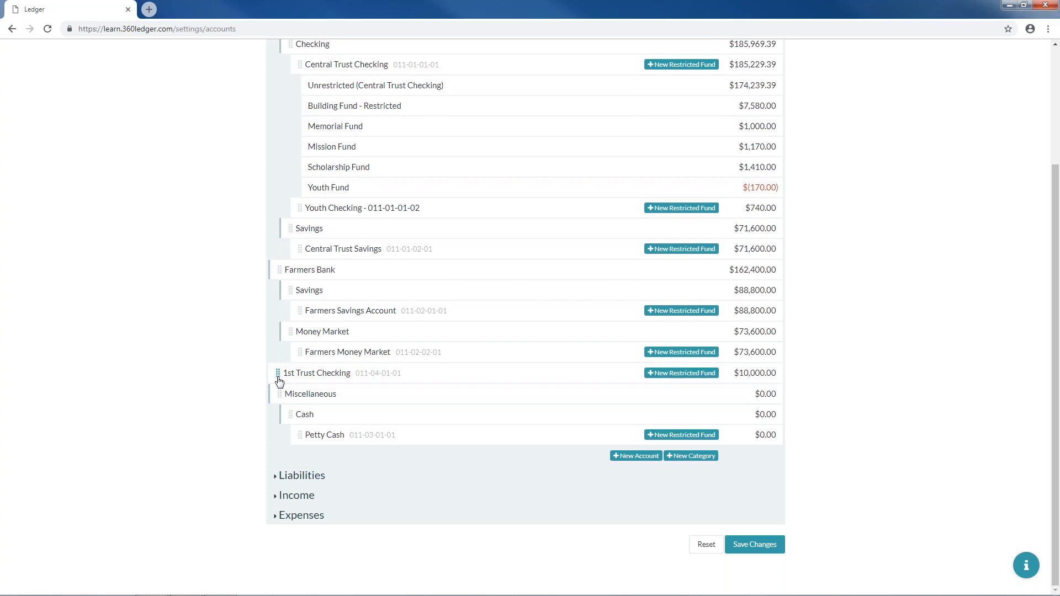
pyautogui.scroll(1, 285, 349)
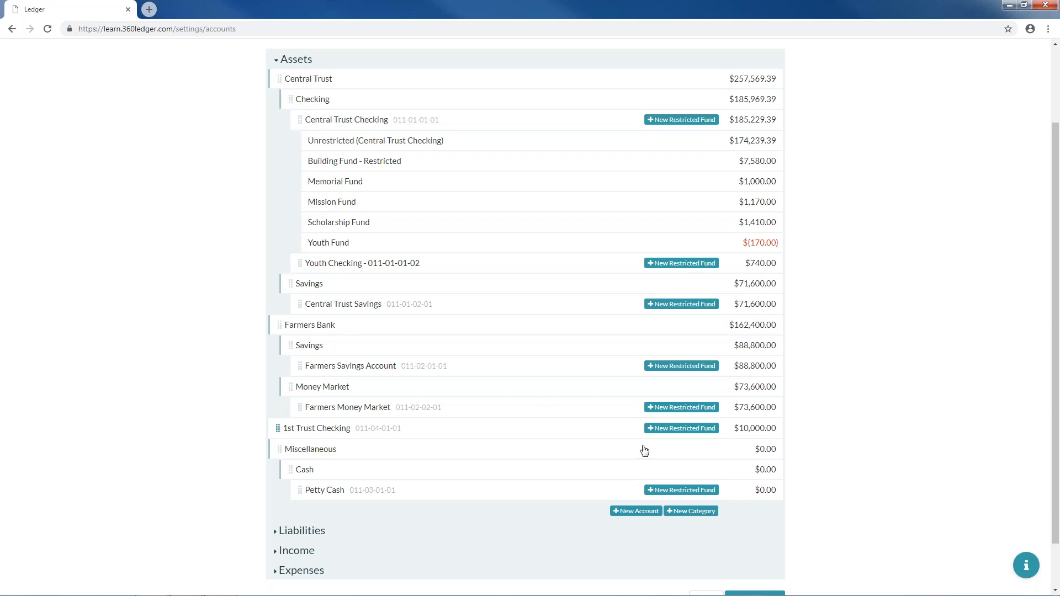
# - Create a 1st Trust category under Assets and nest 1st Trust Checking inside it
pyautogui.click(691, 514)
pyautogui.click(320, 514)
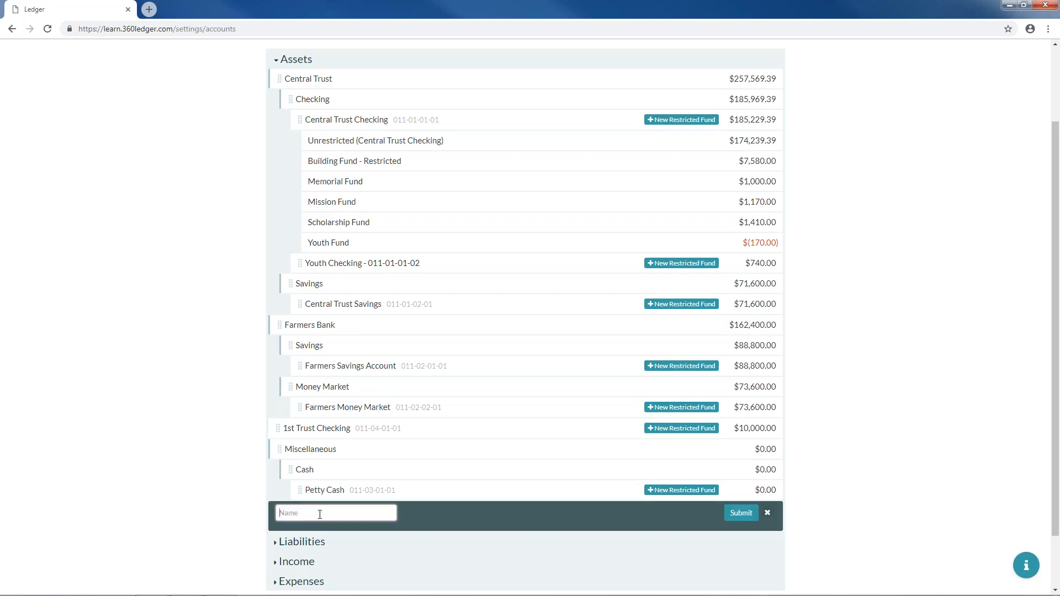
pyautogui.write('1st Trust')
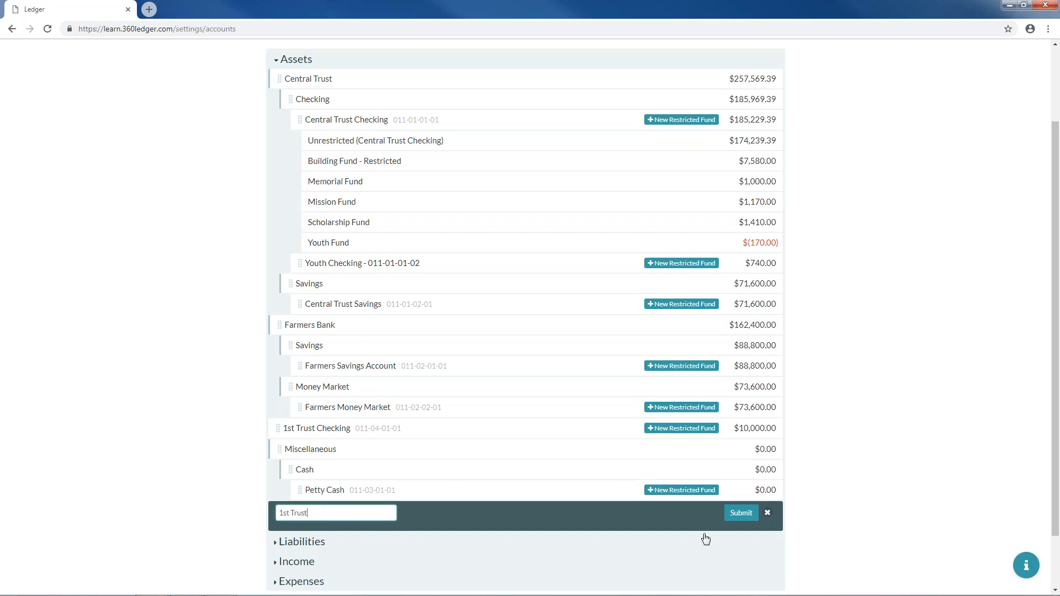
pyautogui.click(740, 513)
pyautogui.moveTo(282, 513)
pyautogui.mouseDown()
pyautogui.moveTo(282, 425)
pyautogui.moveTo(279, 454)
pyautogui.moveTo(330, 453)
pyautogui.mouseUp()
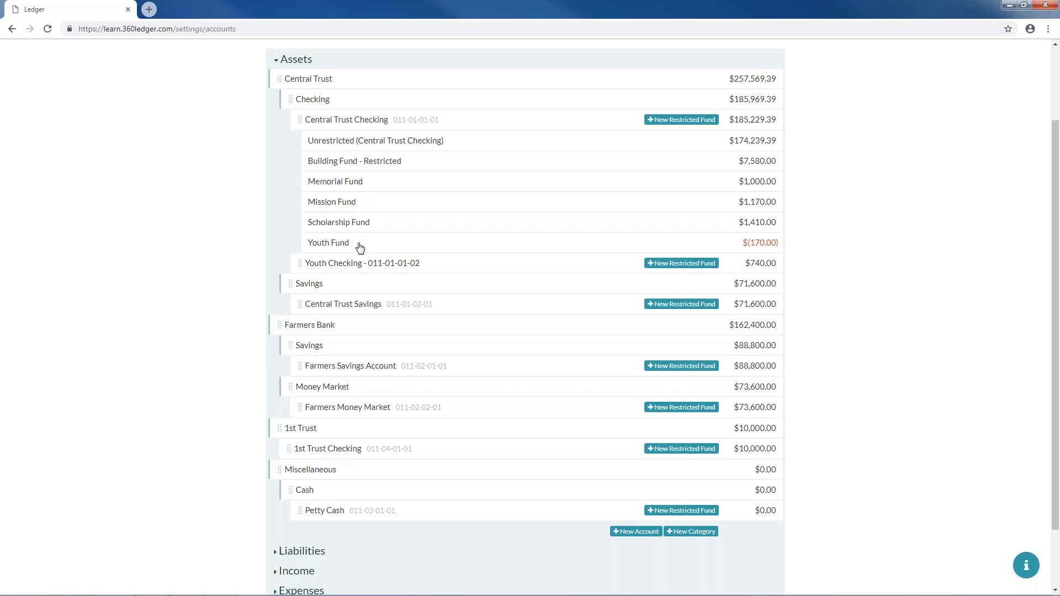
# - Create an Organ Fund restricted fund on 1st Trust Checking, starting at $0.00
pyautogui.click(707, 449)
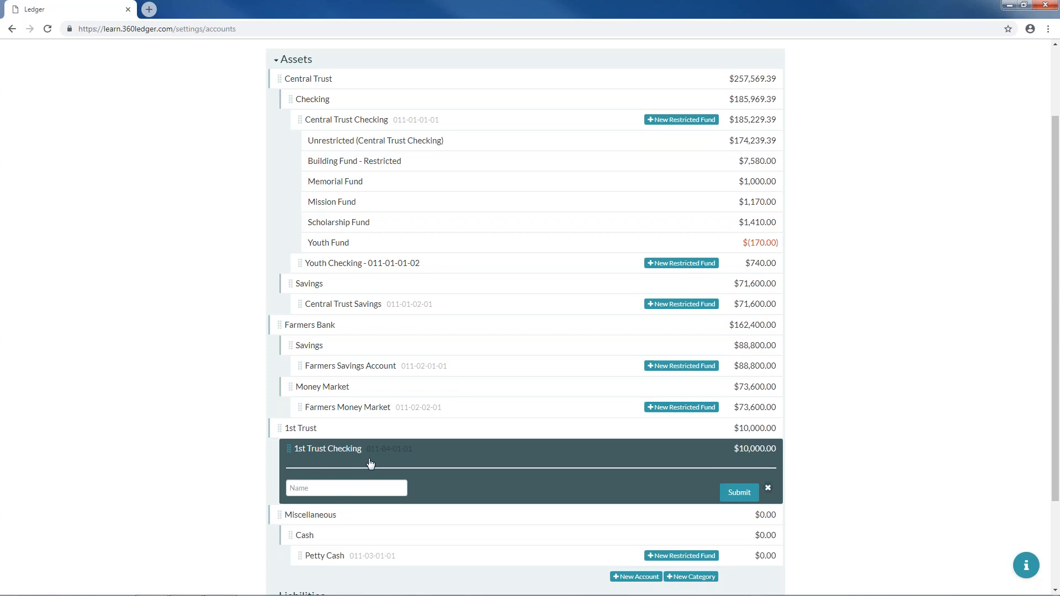
pyautogui.click(363, 486)
pyautogui.write('Organ Fund')
pyautogui.click(750, 493)
pyautogui.click(749, 493)
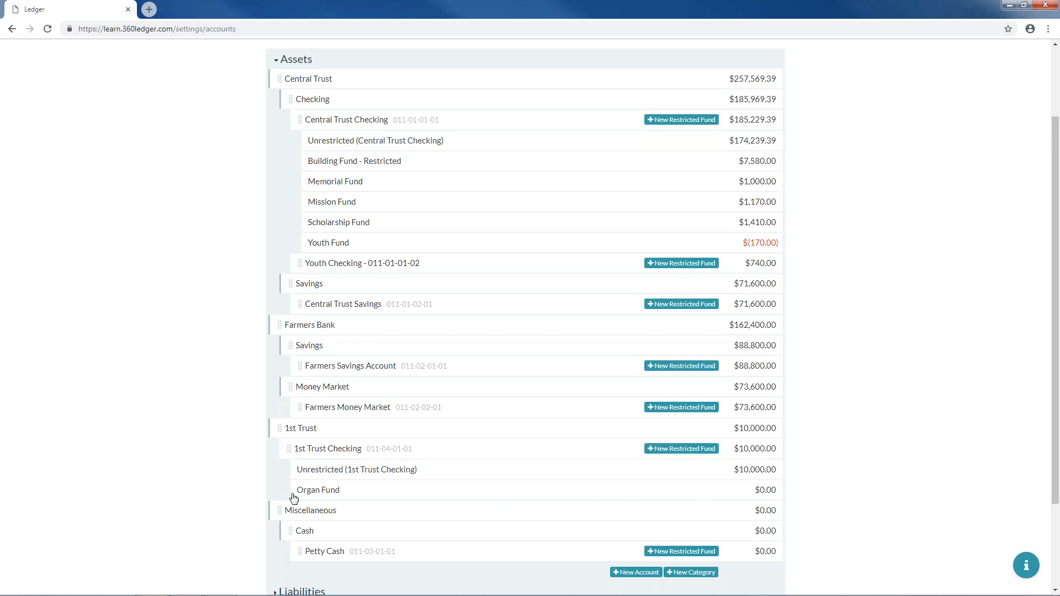
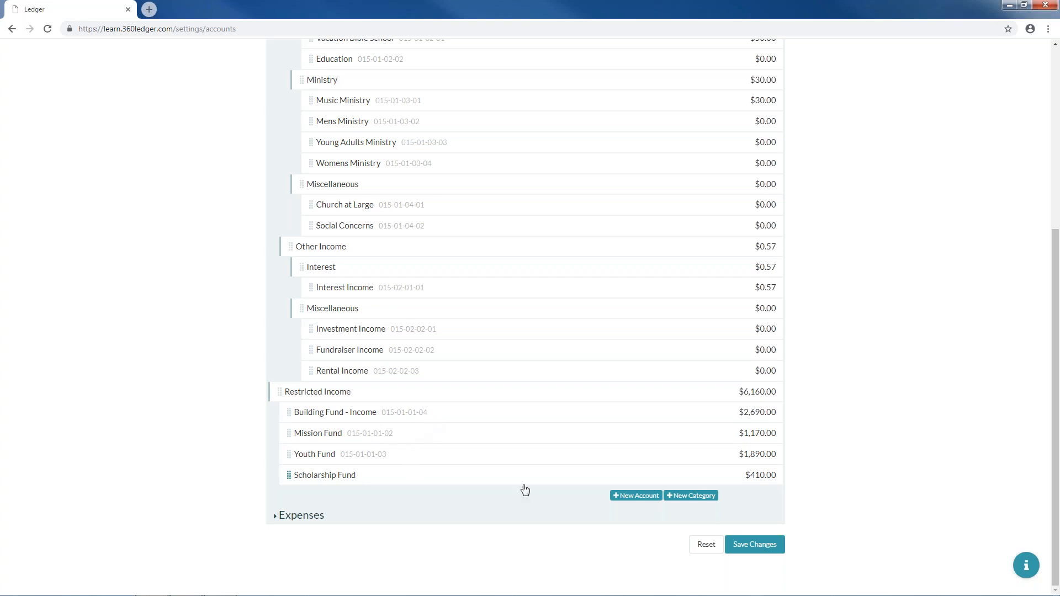
# - Add a new income account named Organ Fund with a 0 initial balance
pyautogui.click(630, 500)
pyautogui.click(323, 497)
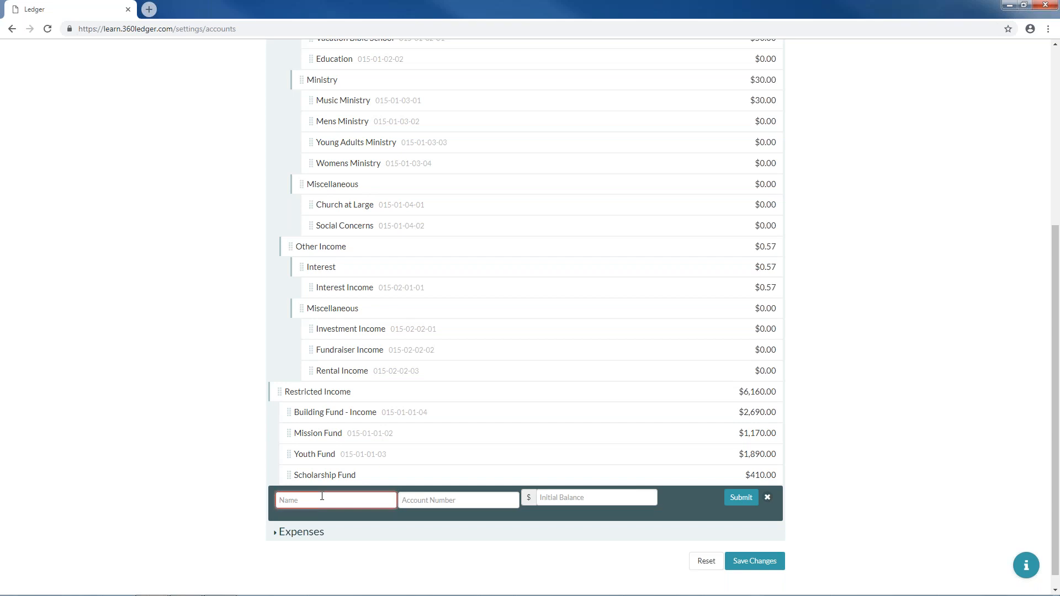
pyautogui.write('Organ Fund')
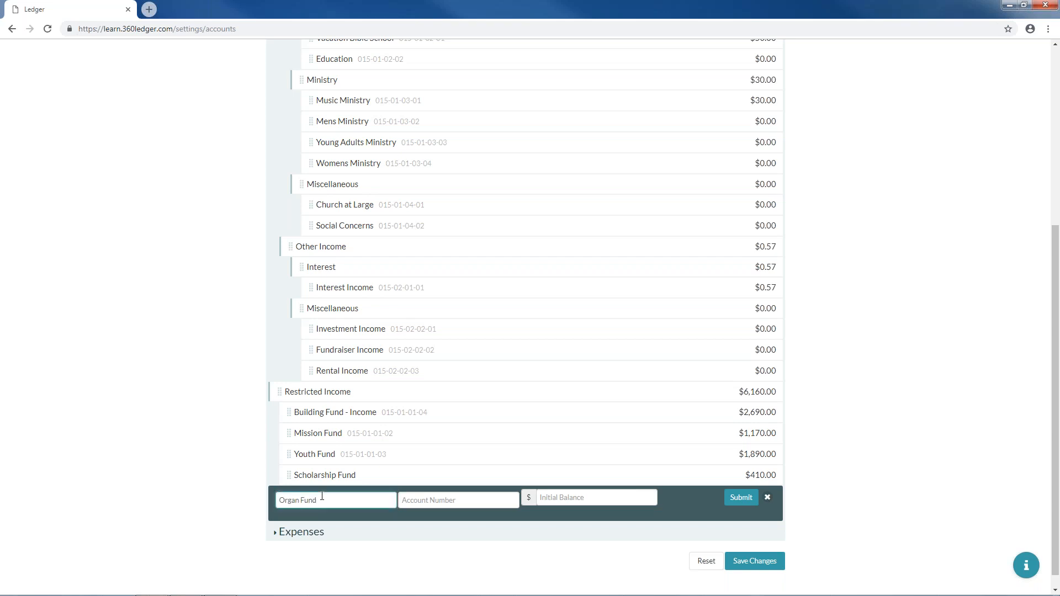
pyautogui.click(413, 501)
pyautogui.click(568, 495)
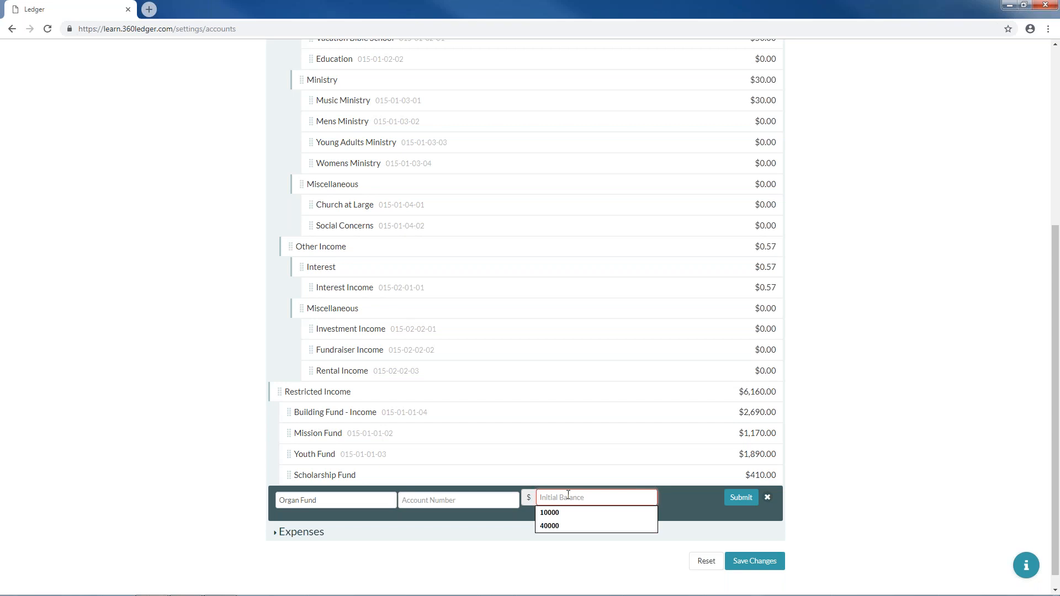
pyautogui.write('0')
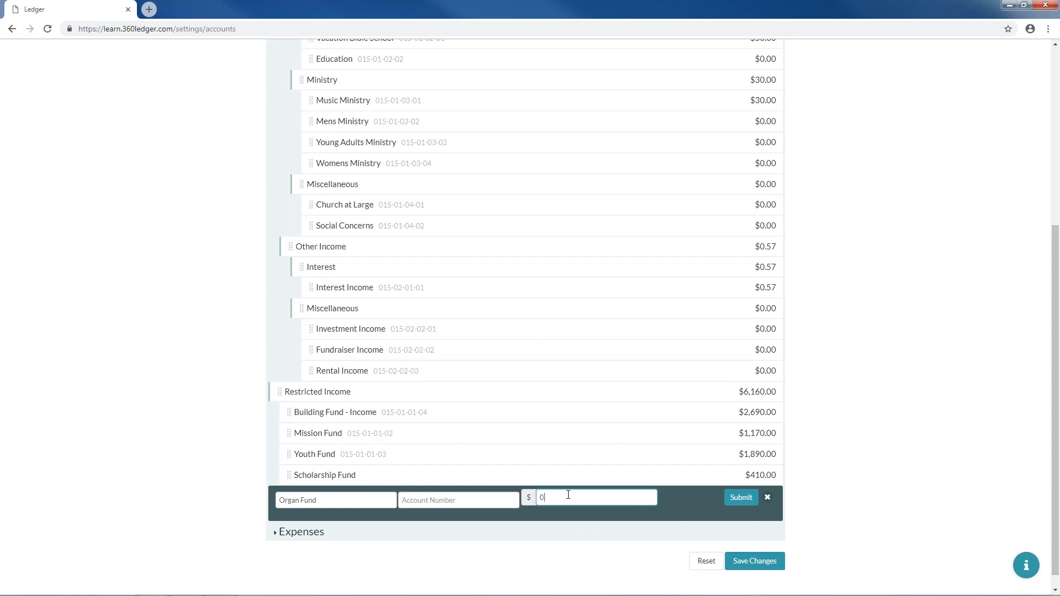
pyautogui.click(744, 502)
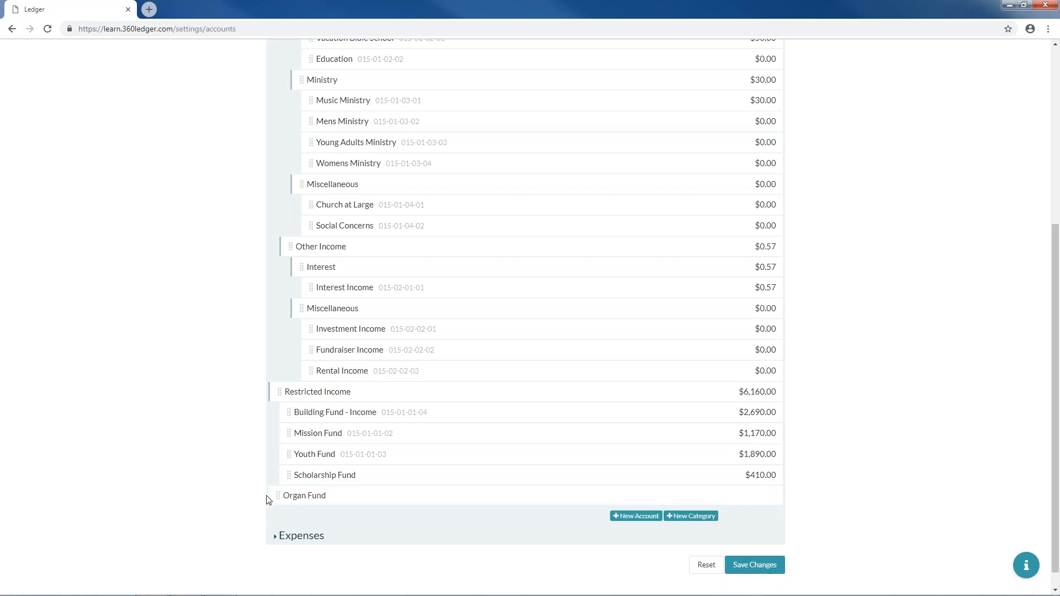
# - Nest the Organ Fund account under Restricted Income
pyautogui.moveTo(274, 501); pyautogui.dragTo(376, 492)
pyautogui.scroll(5, 679, 485)
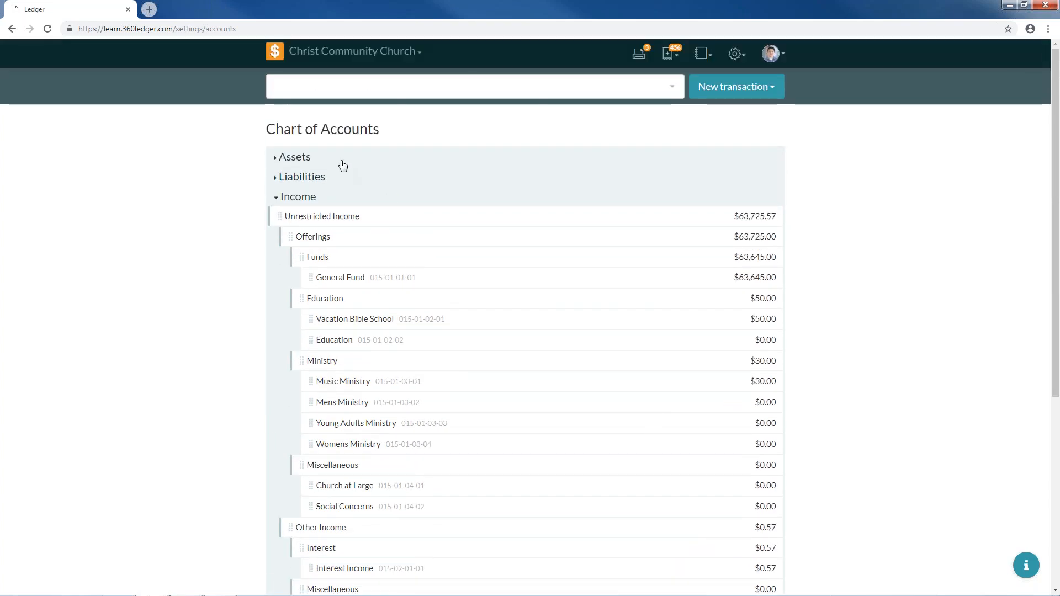
pyautogui.scroll(-6, 312, 260)
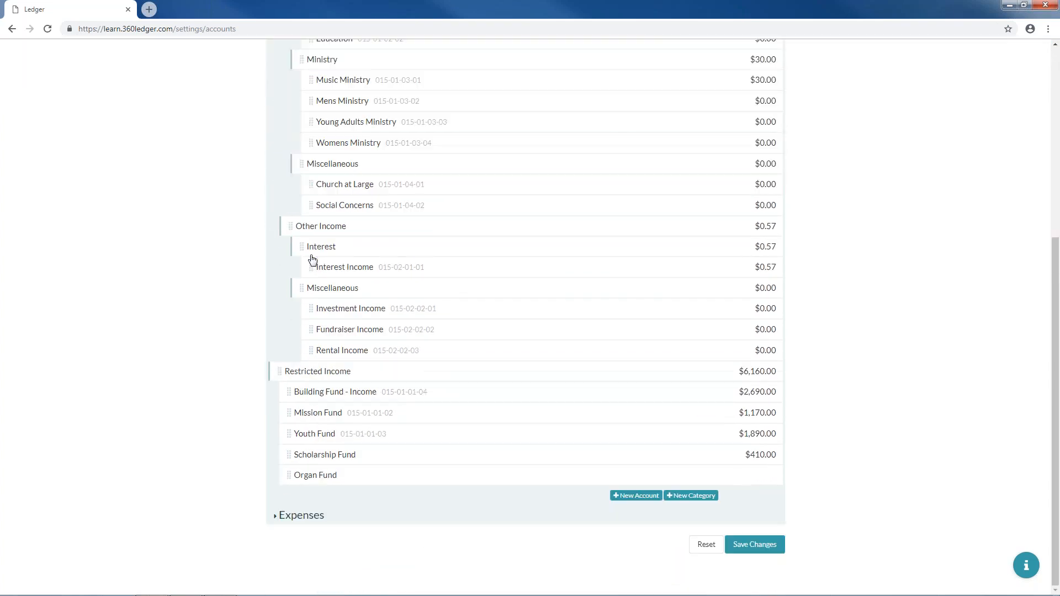
# - Start saving and review the summary: rearranged accounts, 1 new category, 5 new accounts
pyautogui.click(782, 550)
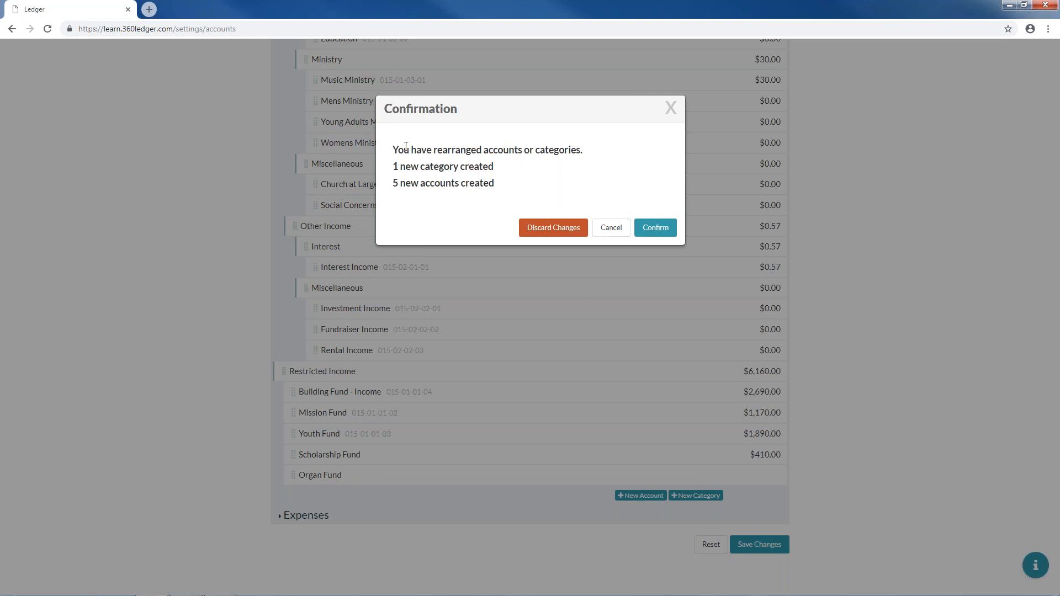
pyautogui.moveTo(395, 146); pyautogui.dragTo(599, 145)
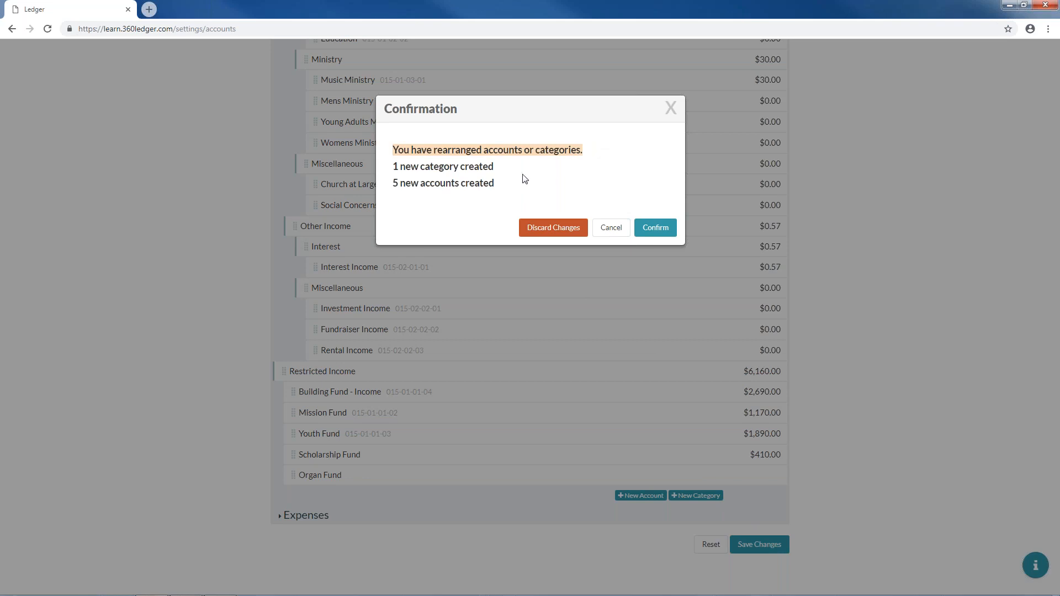
pyautogui.moveTo(395, 167); pyautogui.dragTo(494, 167)
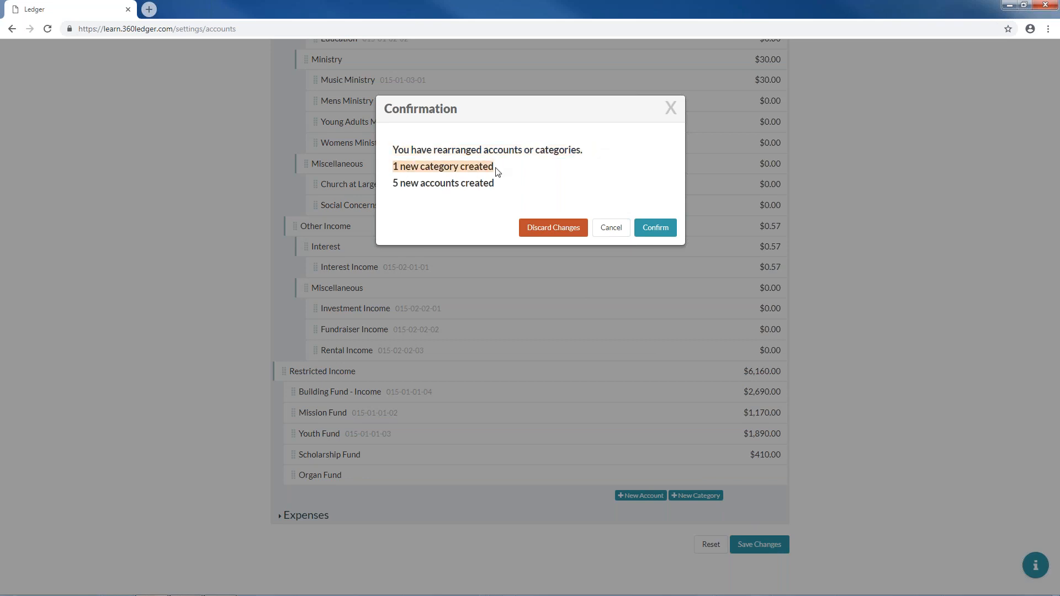
pyautogui.moveTo(395, 183); pyautogui.dragTo(497, 187)
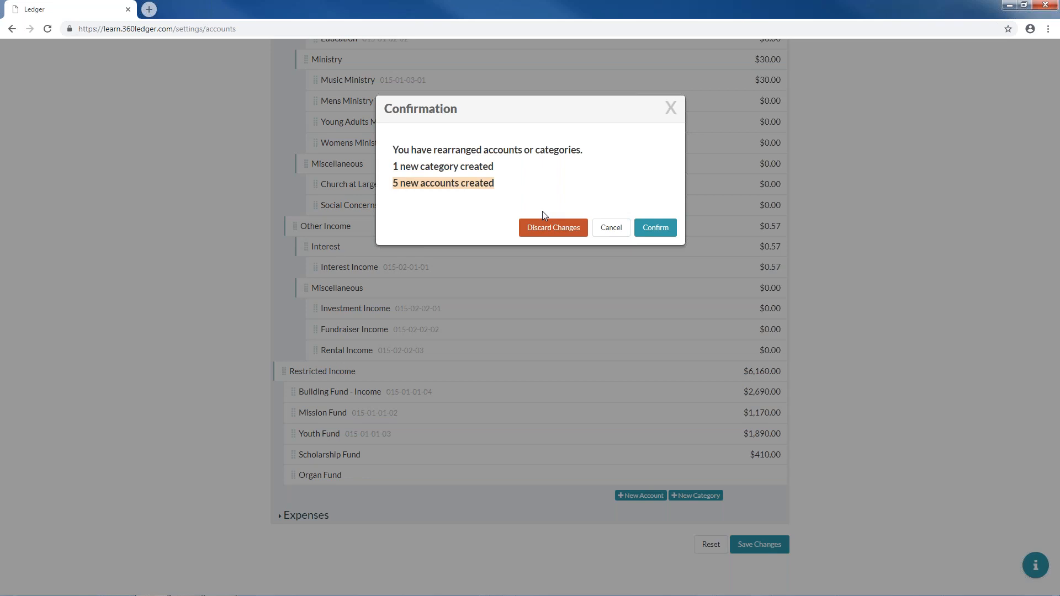
# - Cancel the first confirmation, then save the chart of accounts changes and confirm
pyautogui.click(610, 228)
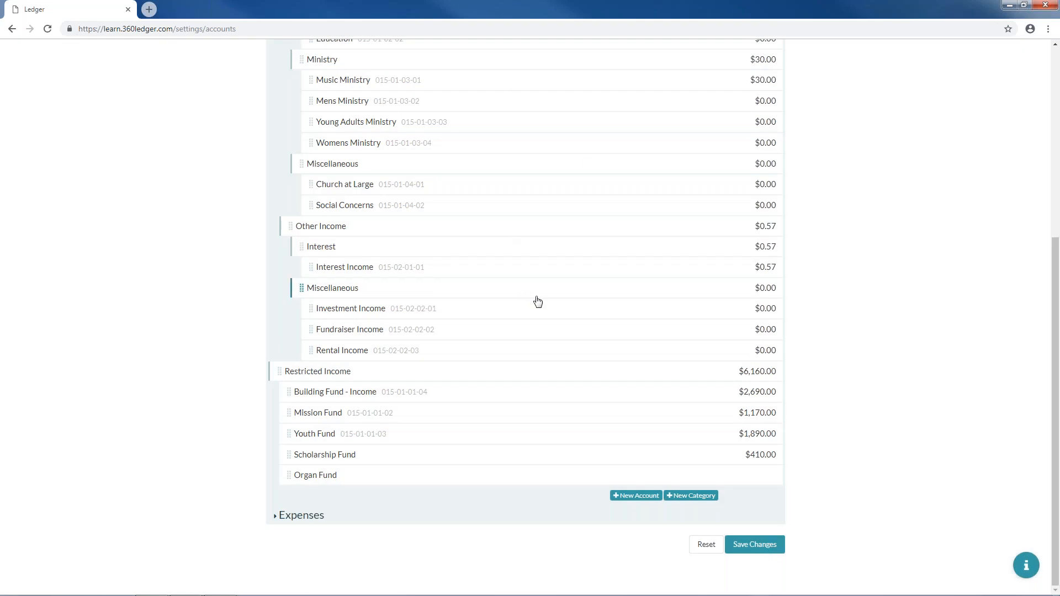
pyautogui.click(755, 545)
pyautogui.click(655, 227)
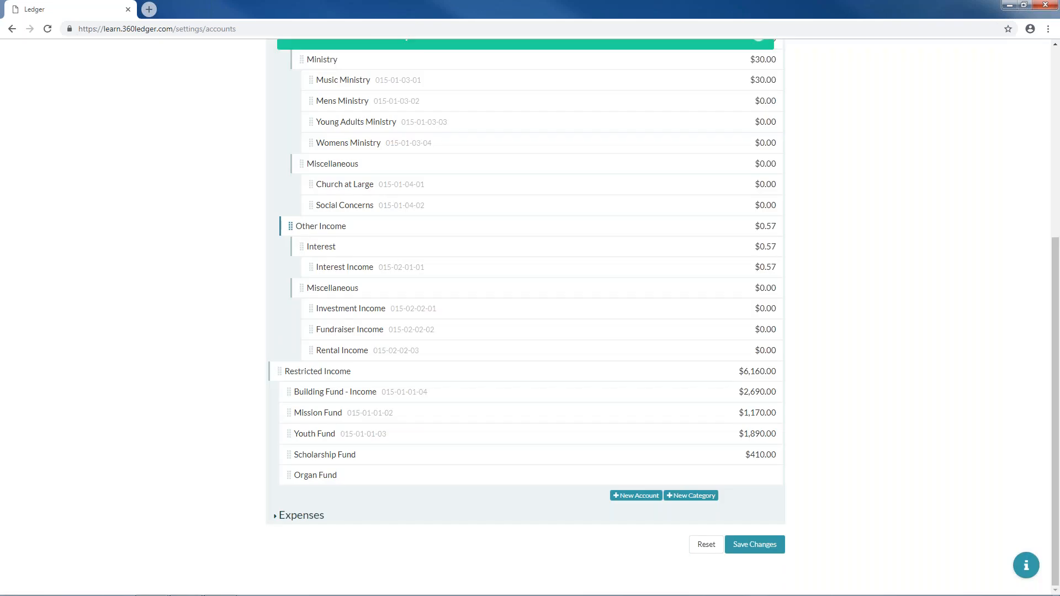
# - Reload the page and check Organ Fund appears under Restricted Income at $0.00
pyautogui.click(48, 30)
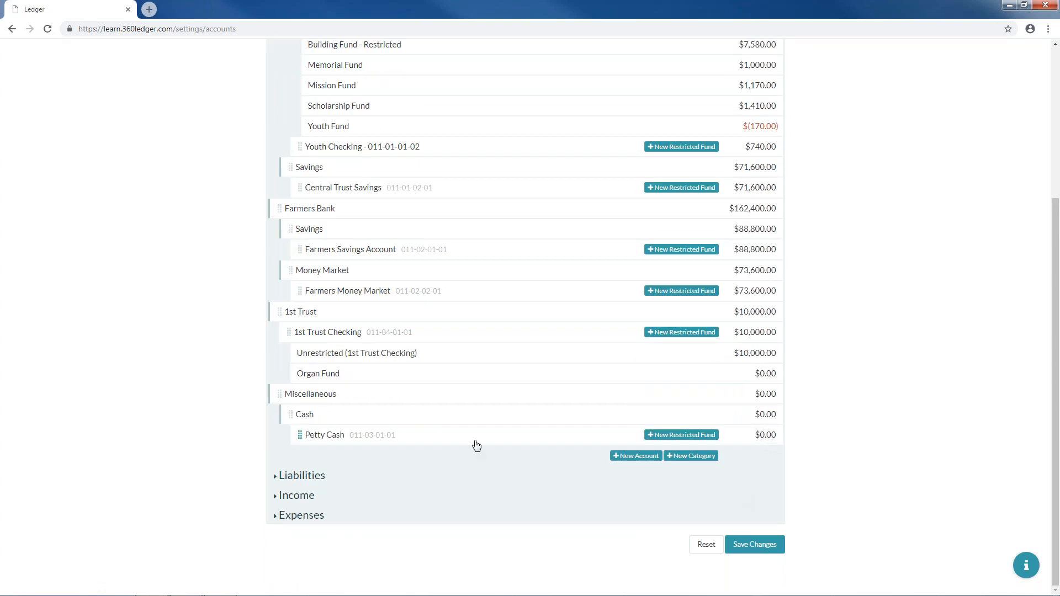
pyautogui.click(318, 495)
pyautogui.scroll(-8, 390, 457)
pyautogui.scroll(-2, 389, 458)
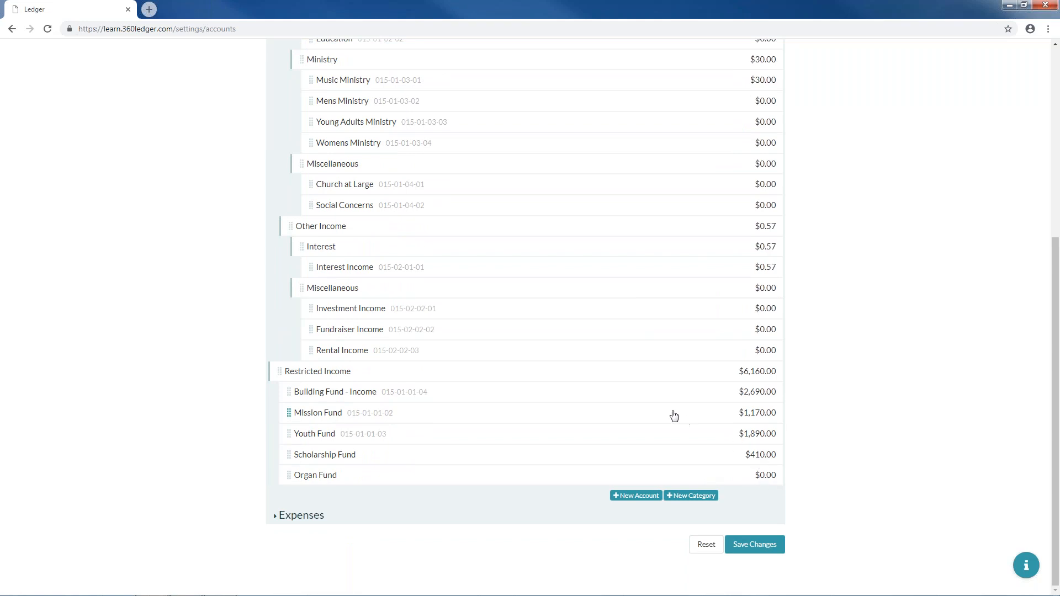
pyautogui.scroll(4, 535, 390)
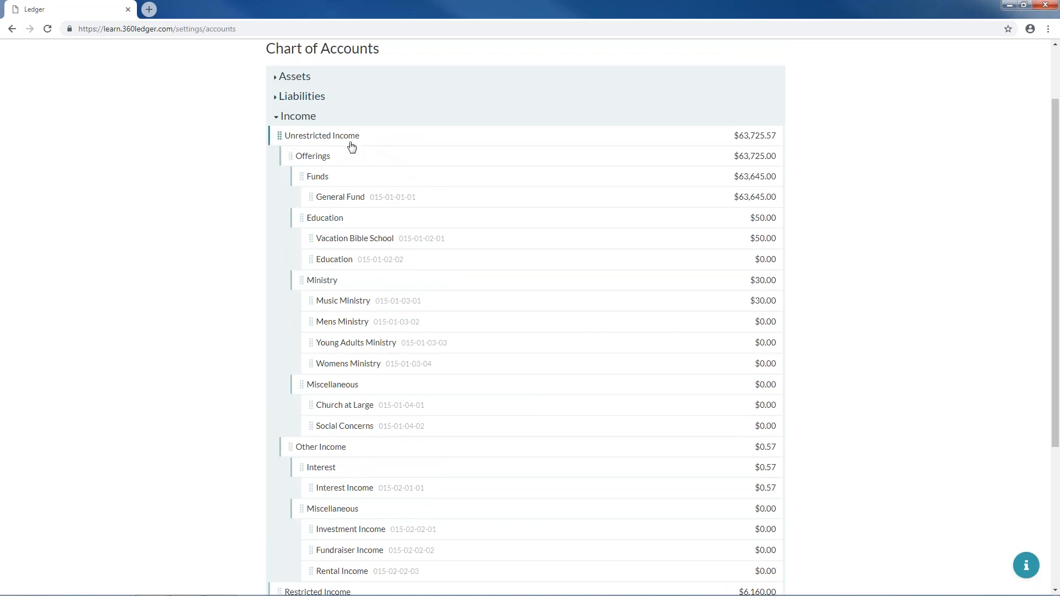
pyautogui.scroll(-4, 386, 393)
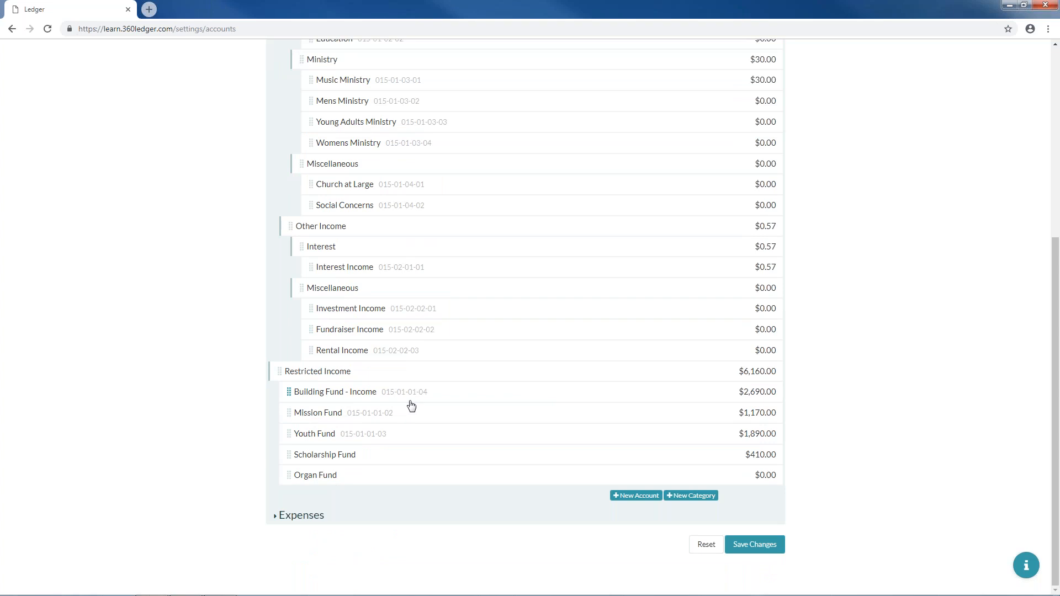
pyautogui.scroll(3, 411, 406)
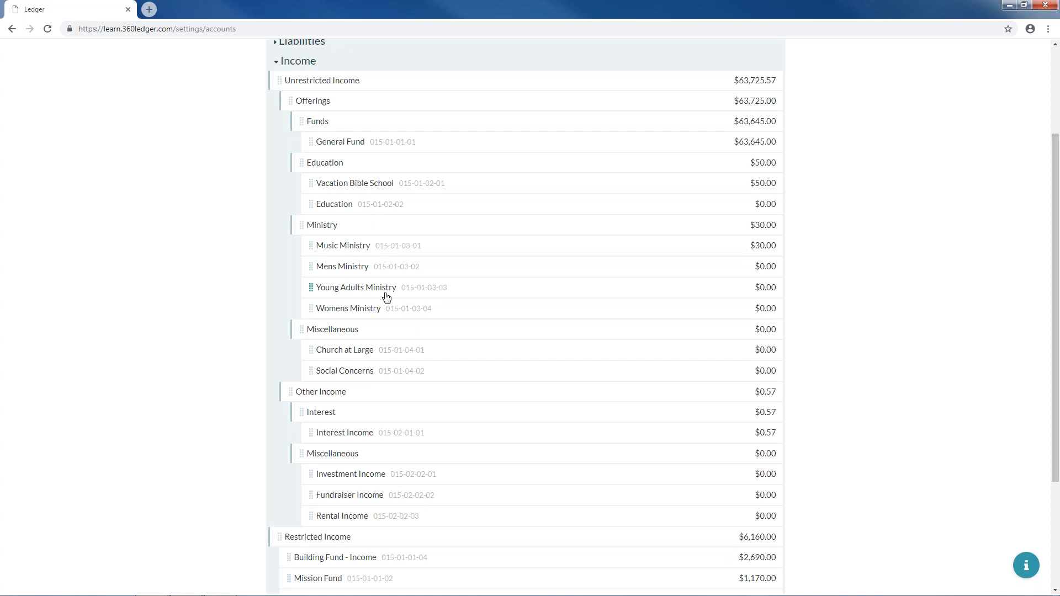
pyautogui.moveTo(923, 592)
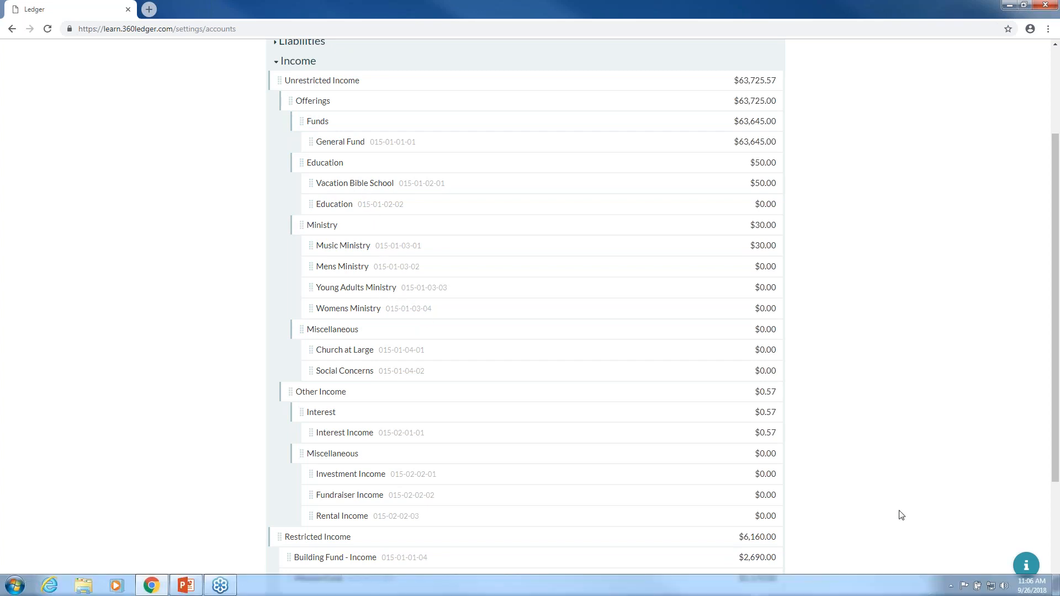
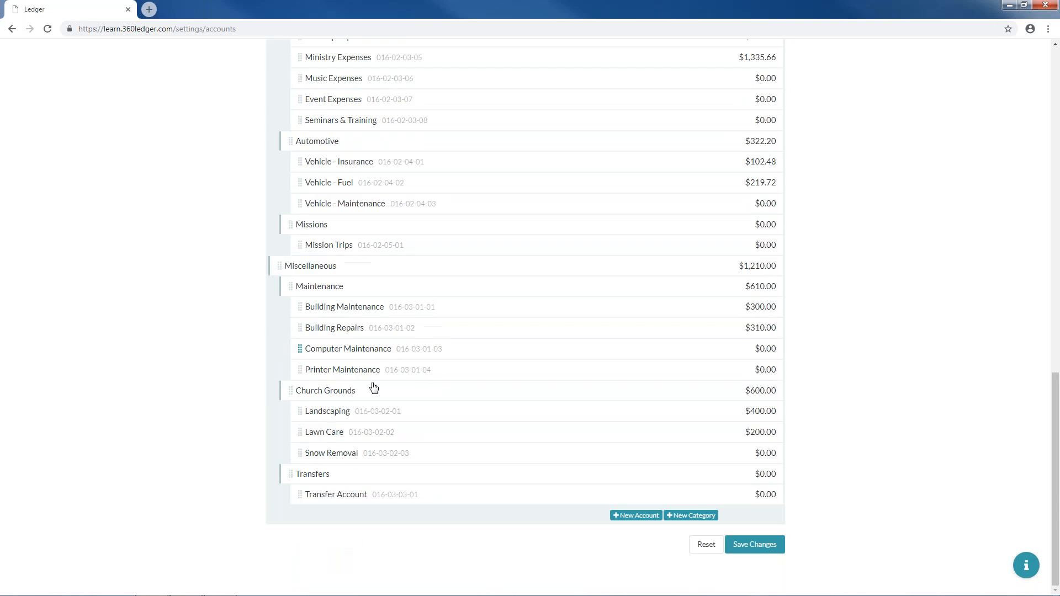
# - Scroll through the Expenses accounts down to Transfer Account and the Save Changes button
pyautogui.scroll(6, 339, 409)
pyautogui.scroll(9, 336, 375)
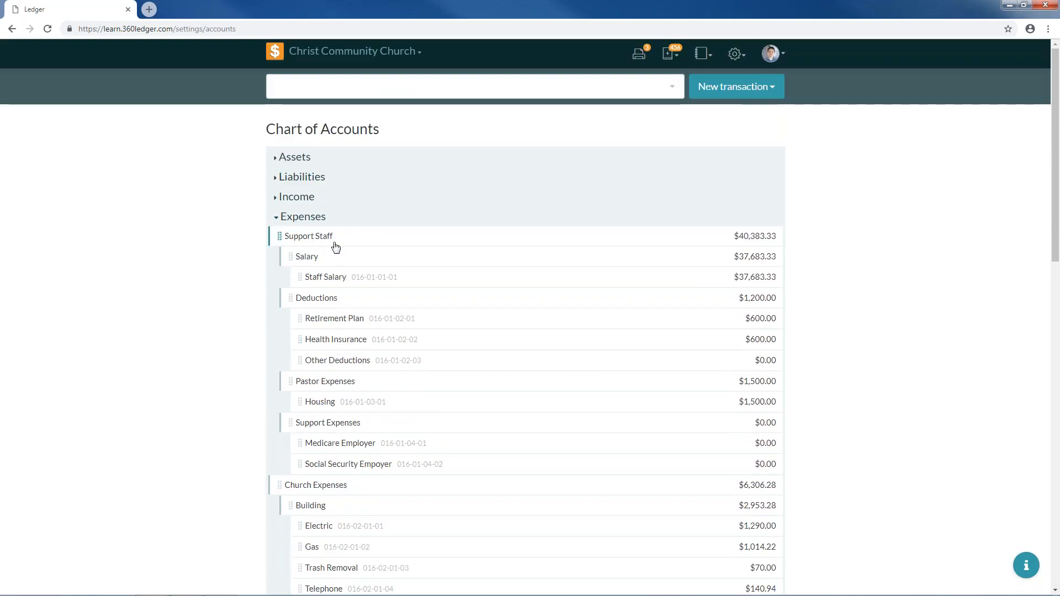
pyautogui.scroll(-10, 337, 369)
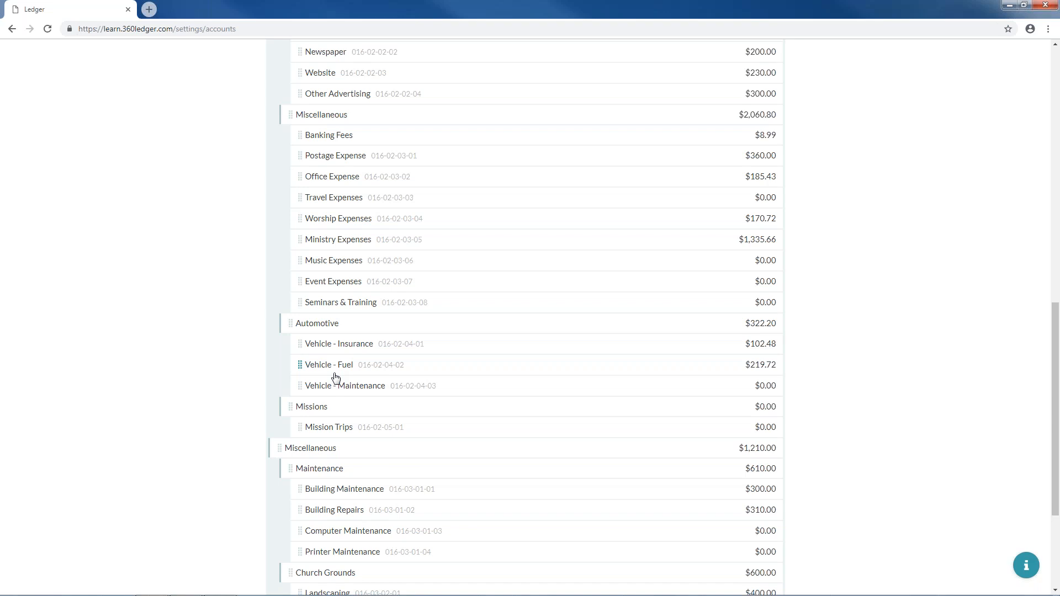
pyautogui.scroll(-4, 419, 374)
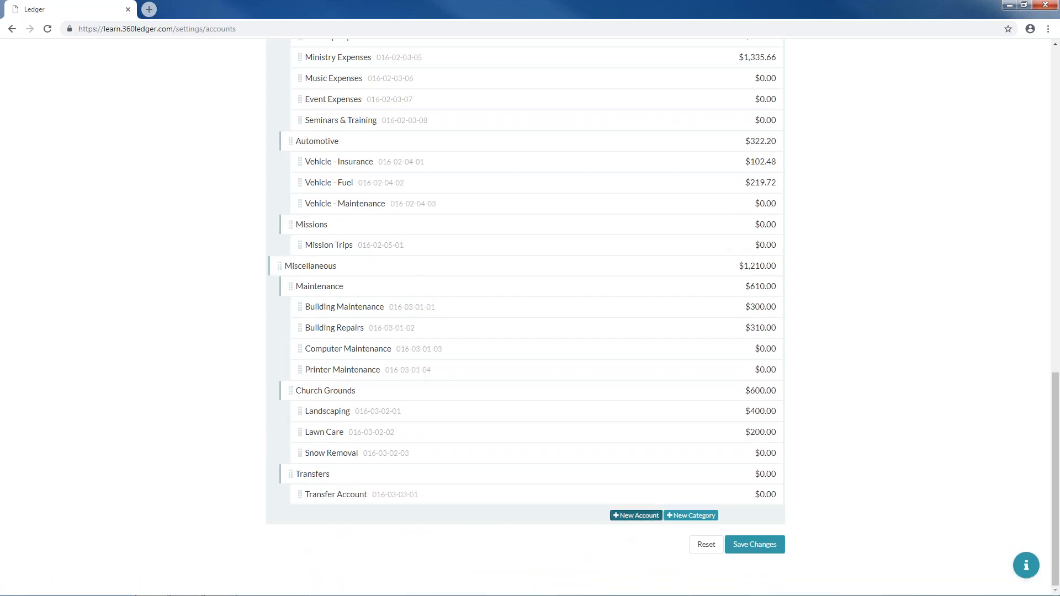
# - Add a new account named Organ Fund with an initial balance of 0
pyautogui.click(636, 515)
pyautogui.write('Organ Fund')
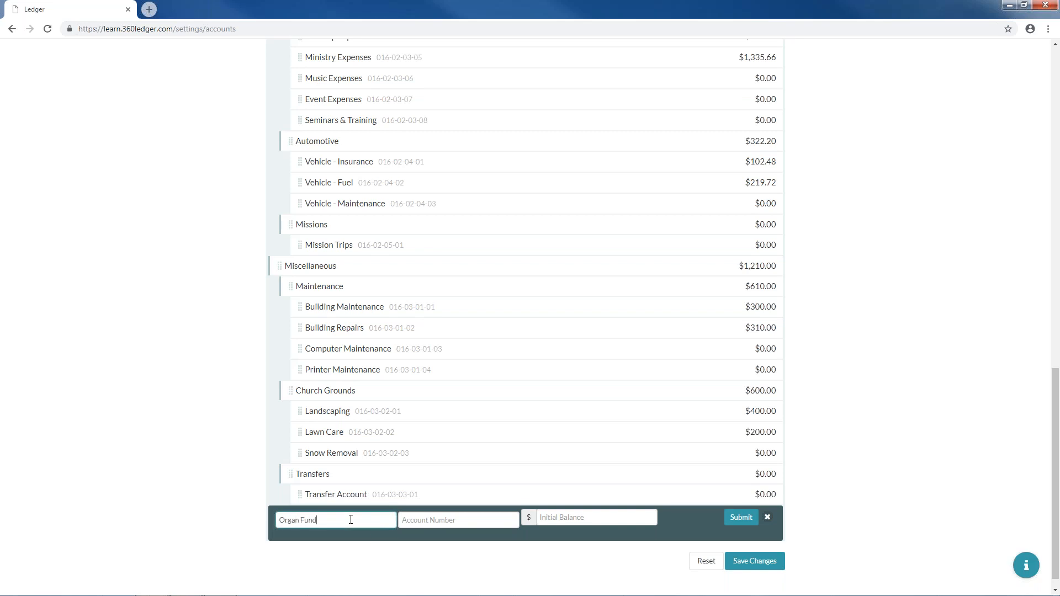
pyautogui.click(609, 519)
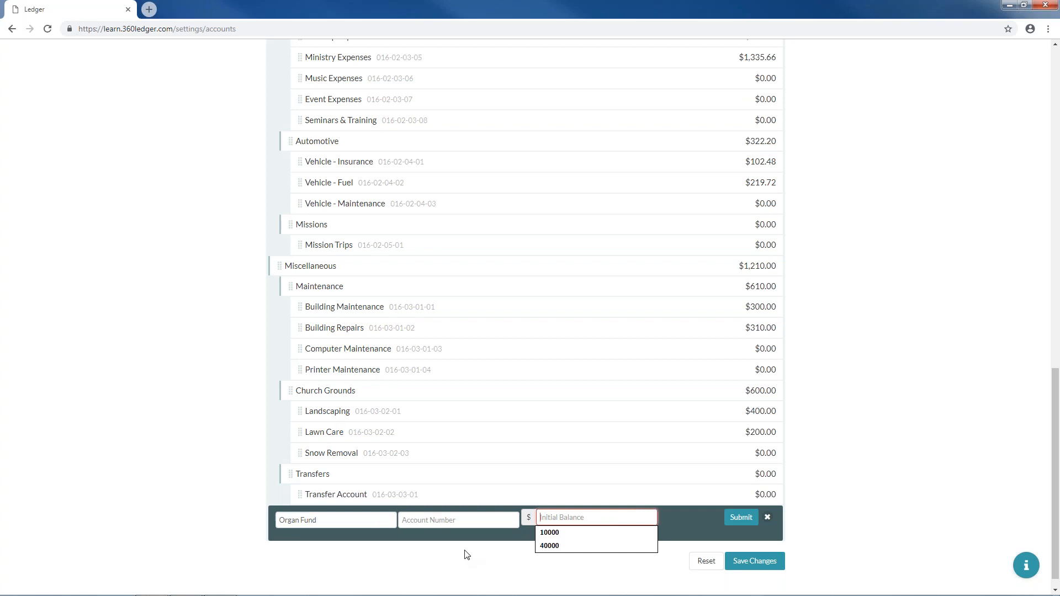
pyautogui.click(433, 522)
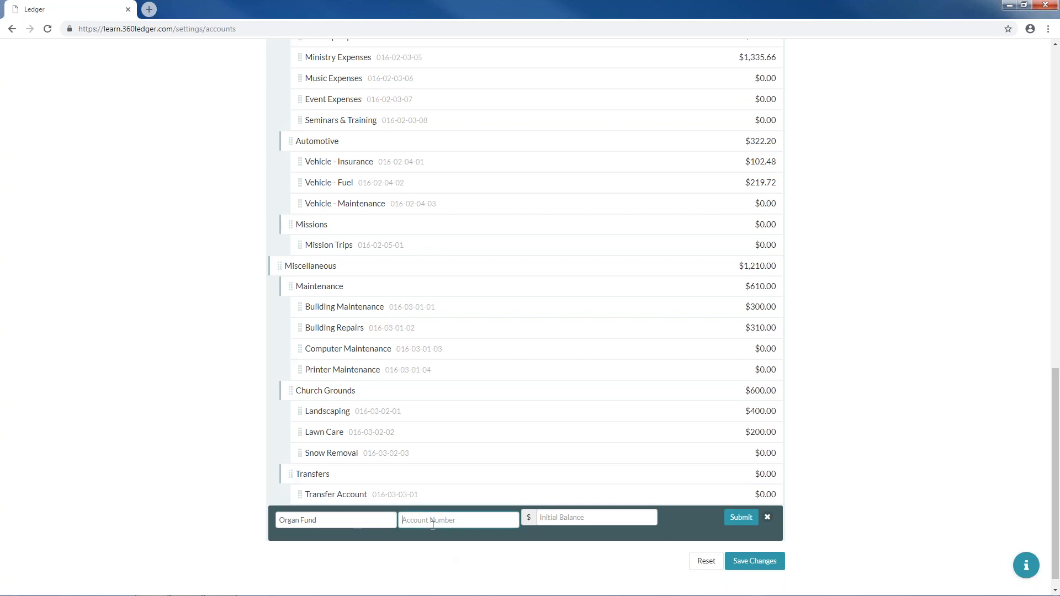
pyautogui.click(570, 514)
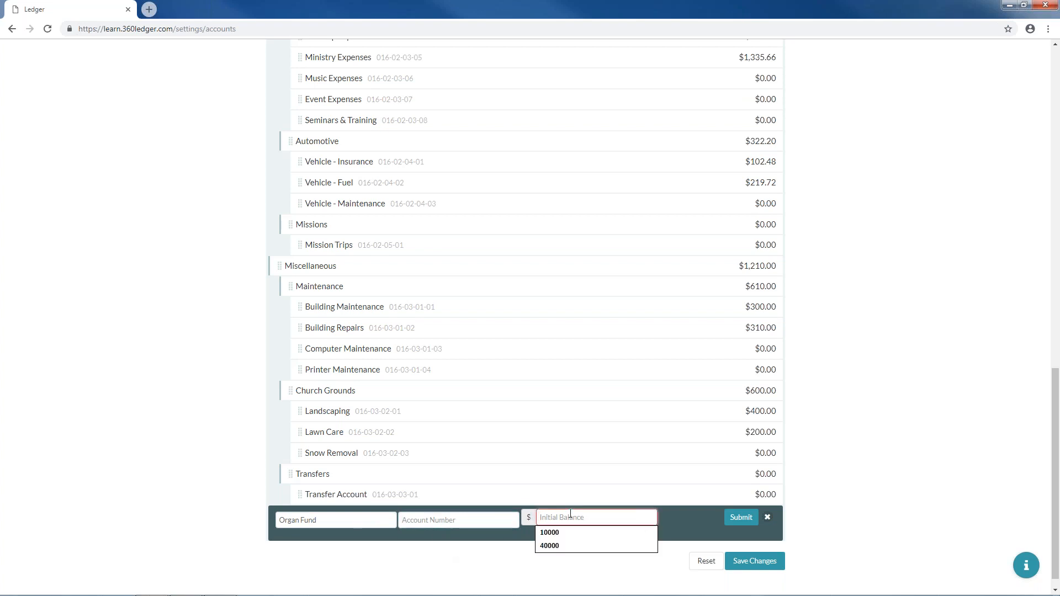
pyautogui.click(727, 523)
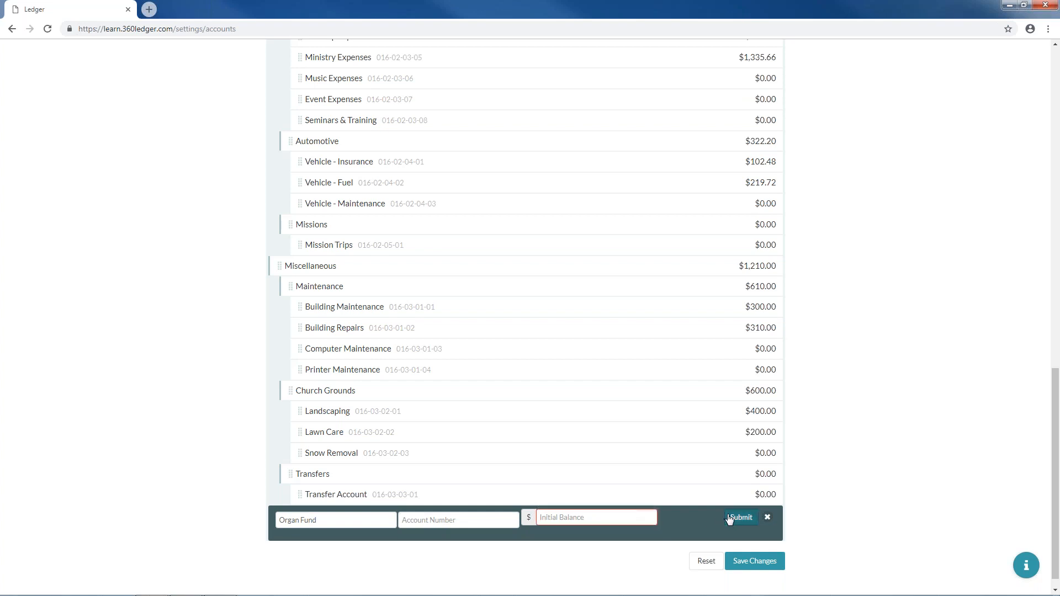
pyautogui.click(601, 517)
pyautogui.write('0')
pyautogui.click(741, 518)
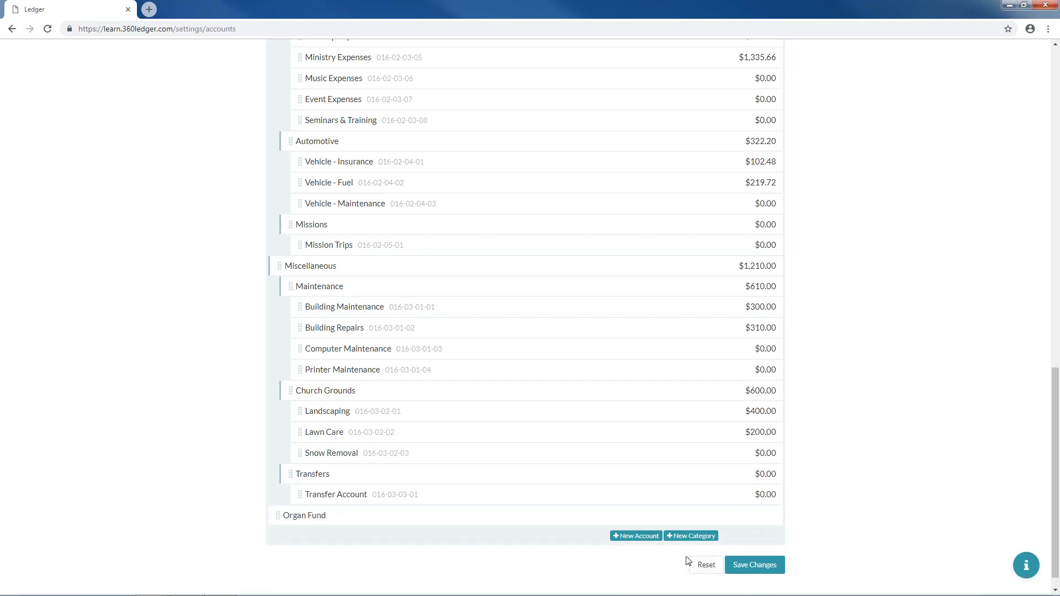
# - Save the chart of accounts, confirm the one new account, and reload the page
pyautogui.click(767, 563)
pyautogui.click(663, 195)
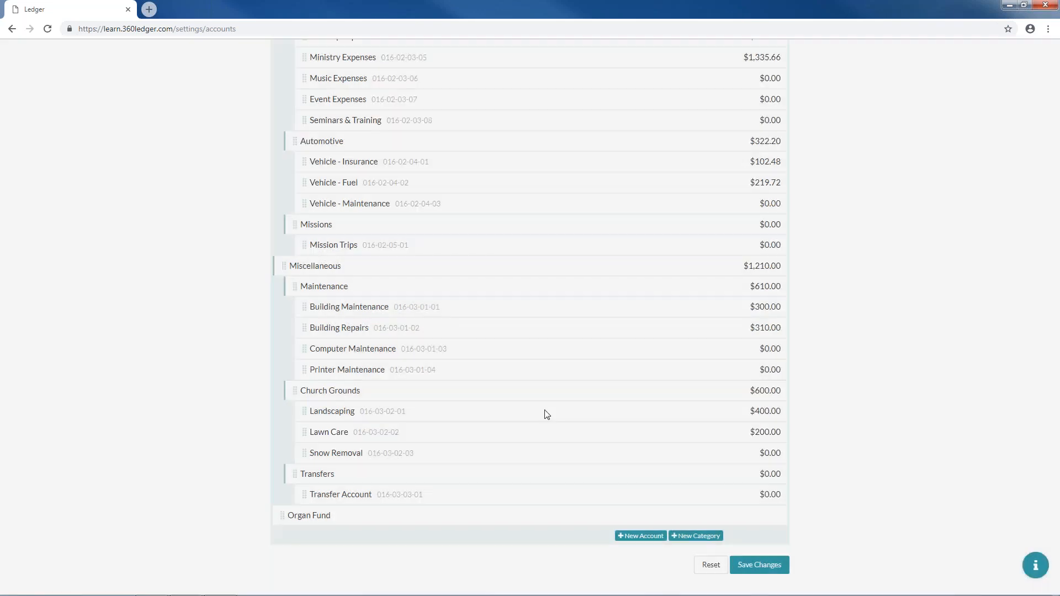
pyautogui.click(47, 28)
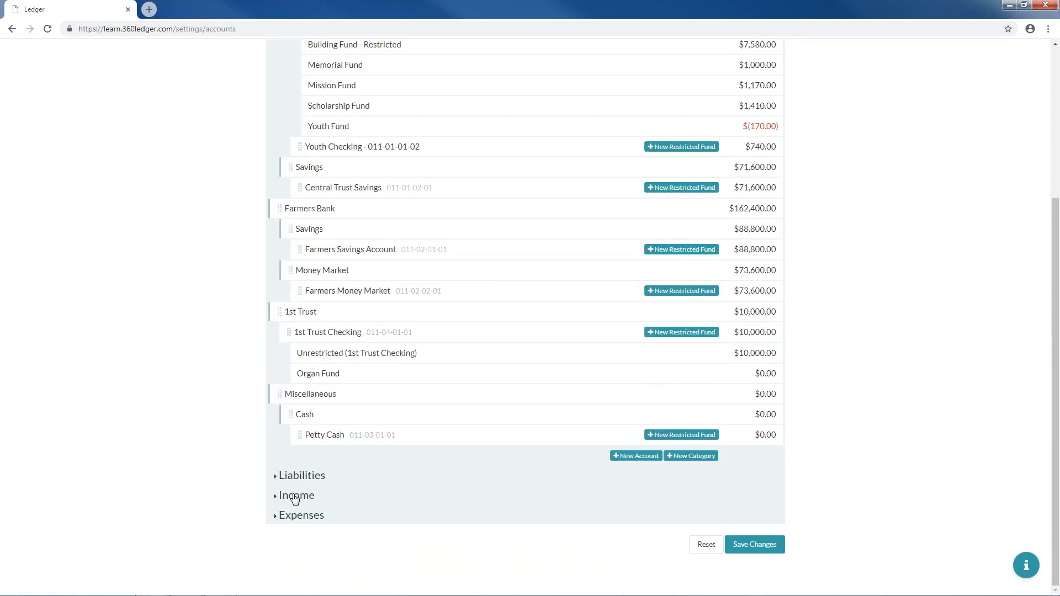
# - Create a new Expenses category named Restricted Expenses
pyautogui.click(301, 514)
pyautogui.scroll(-12, 317, 493)
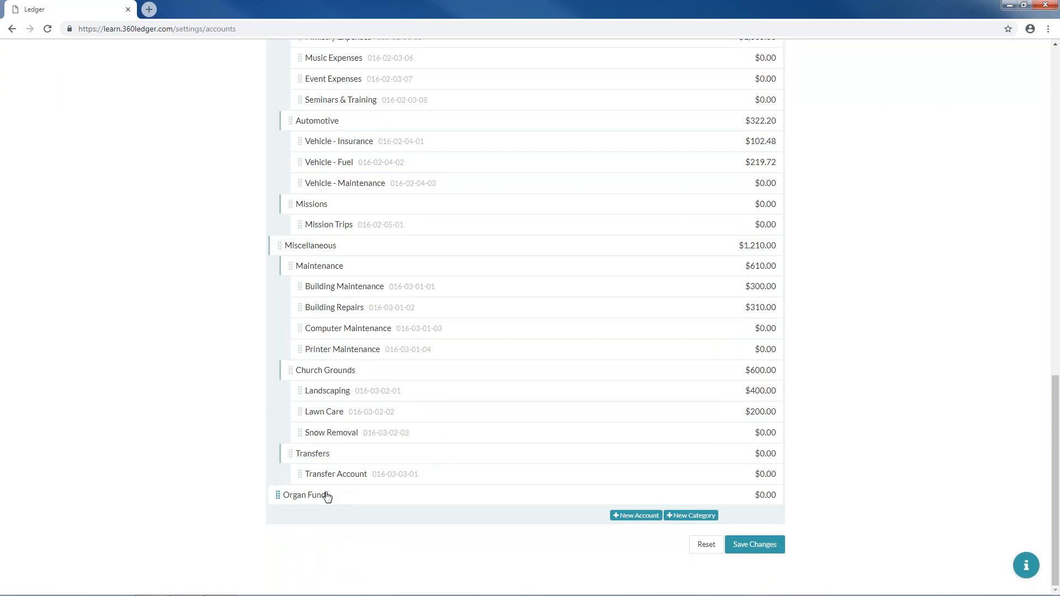
pyautogui.click(676, 517)
pyautogui.click(283, 518)
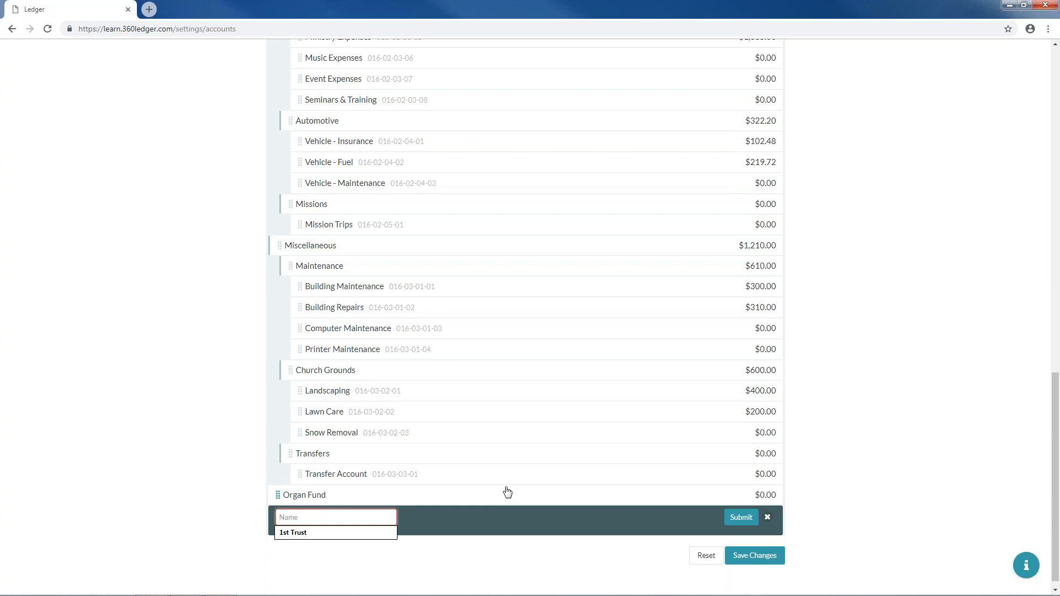
pyautogui.write('Restricted Expenses')
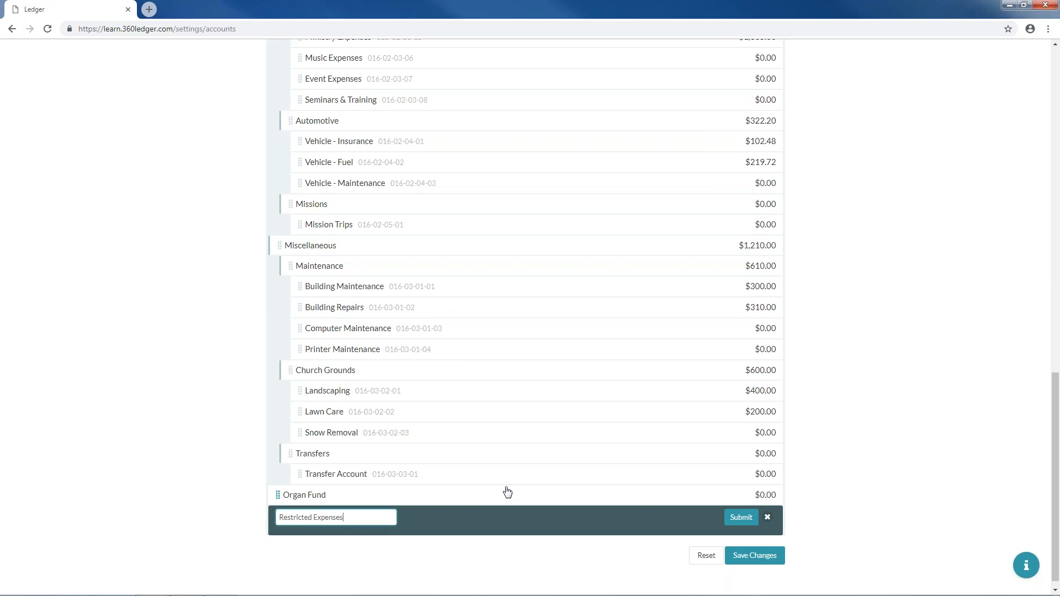
pyautogui.click(744, 520)
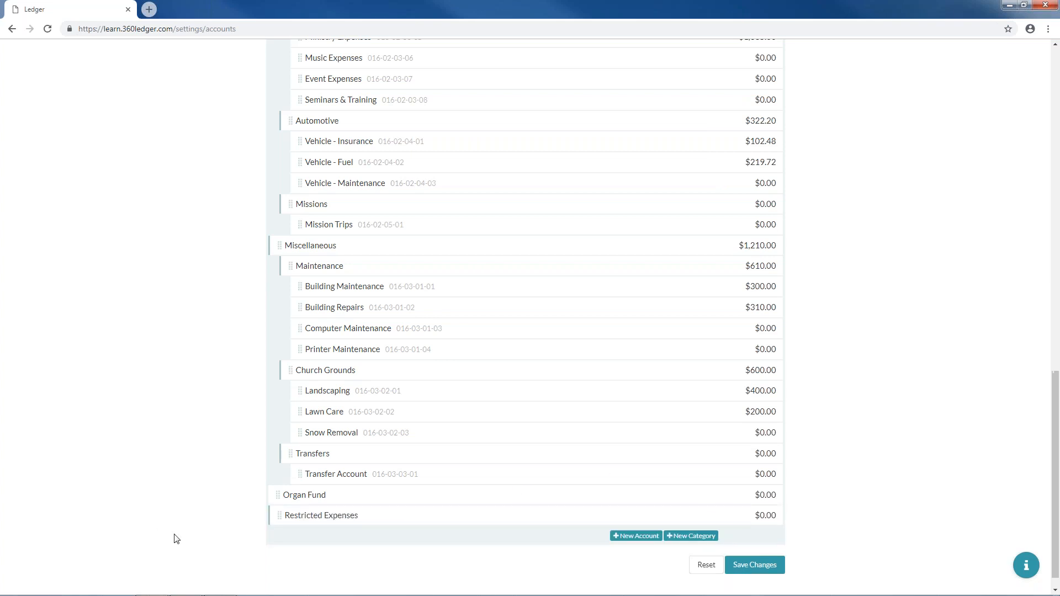
# - Drag the Organ Fund account beneath Restricted Expenses
pyautogui.moveTo(278, 500); pyautogui.dragTo(342, 518)
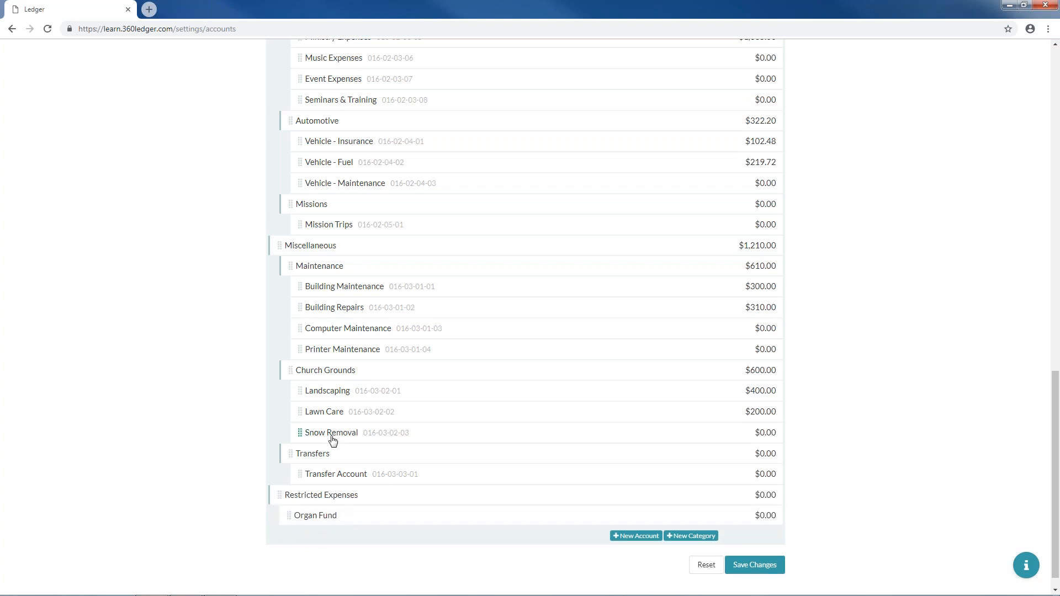
pyautogui.scroll(7, 333, 440)
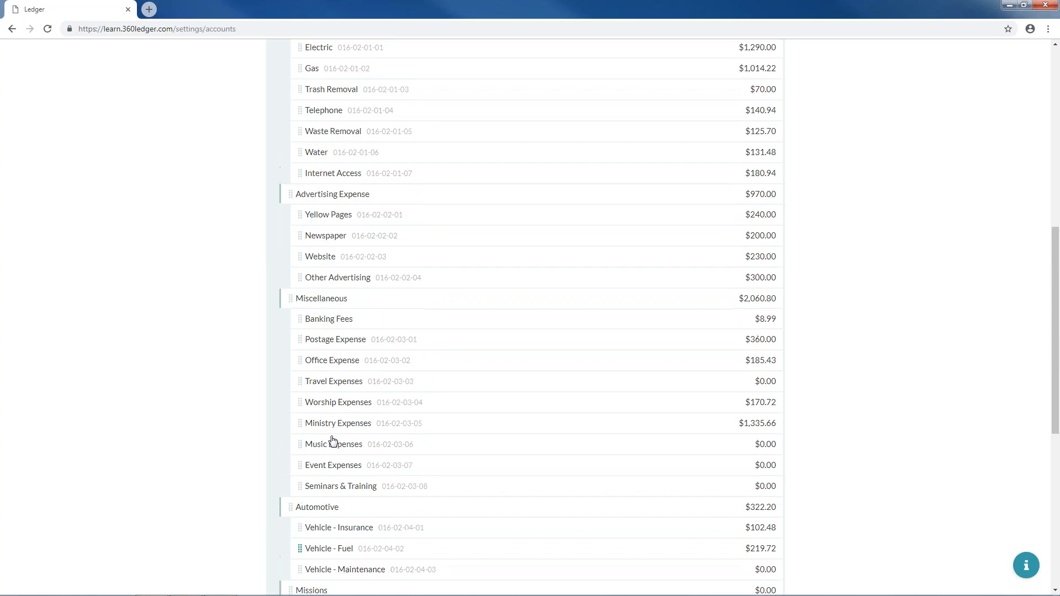
pyautogui.scroll(4, 333, 440)
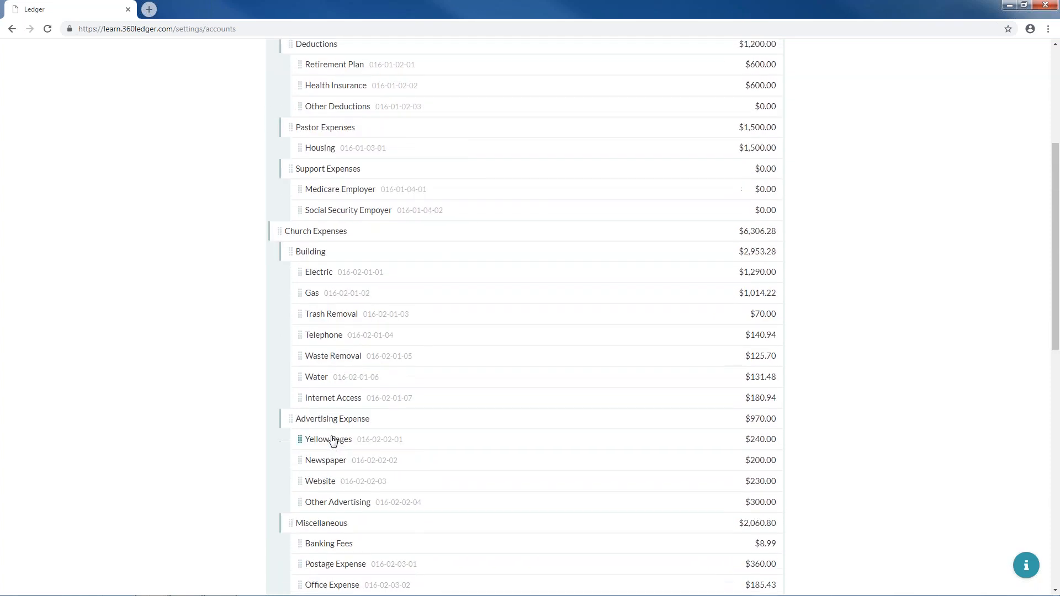
pyautogui.scroll(2, 333, 440)
pyautogui.scroll(-7, 333, 439)
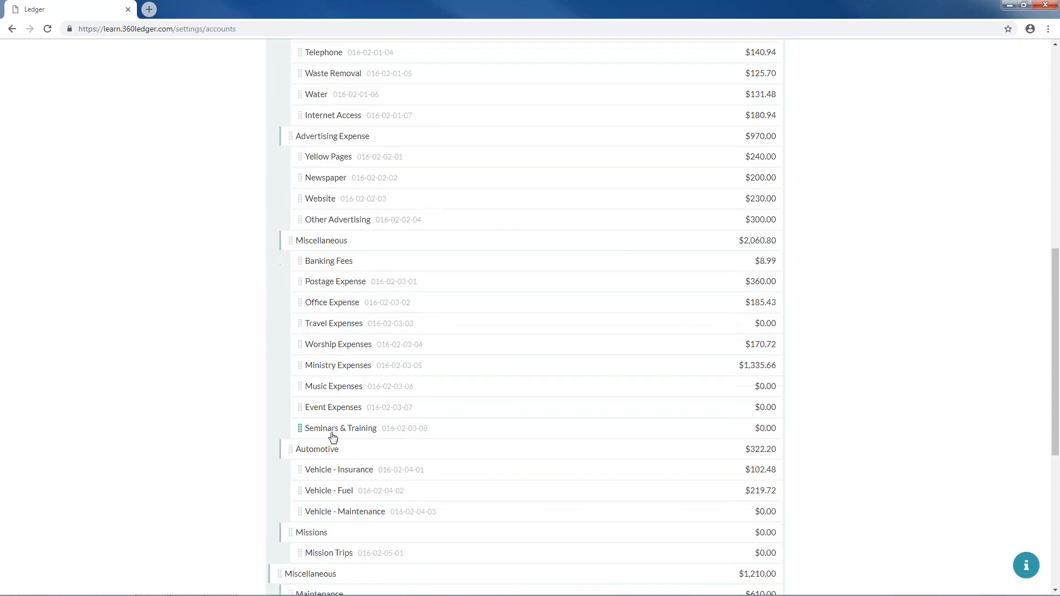
pyautogui.scroll(-6, 333, 438)
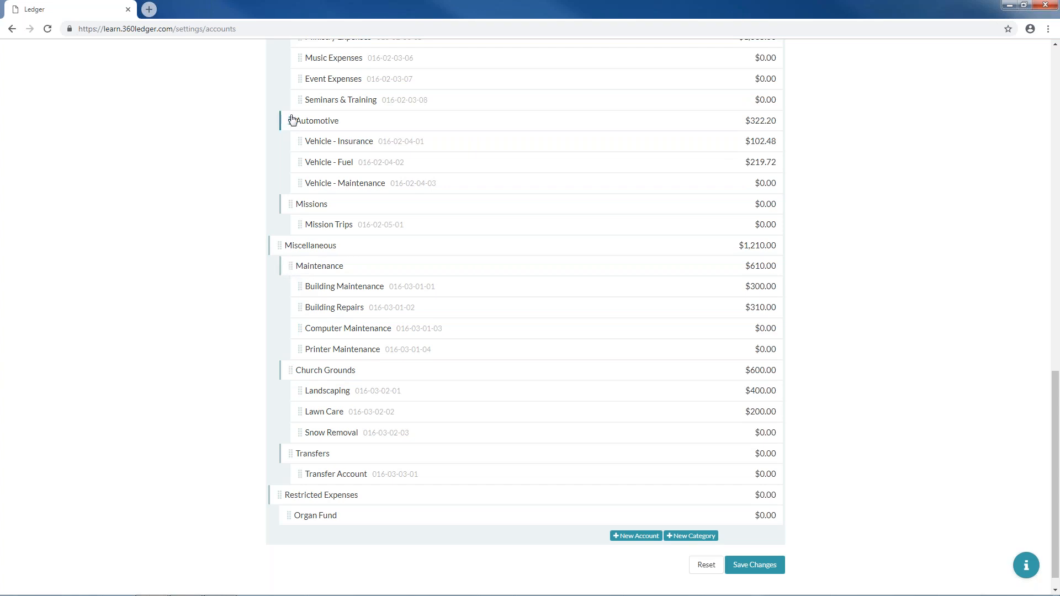
# - Move the Automotive group under Restricted Expenses, then Reset to discard all unsaved rearrangements
pyautogui.moveTo(289, 120); pyautogui.dragTo(287, 456)
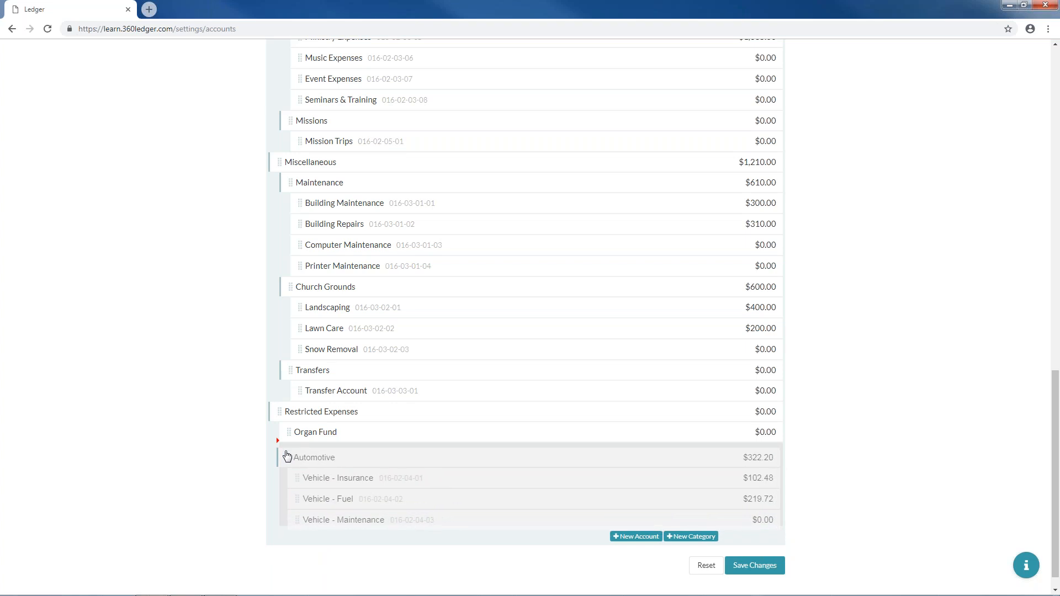
pyautogui.moveTo(287, 455); pyautogui.dragTo(286, 455)
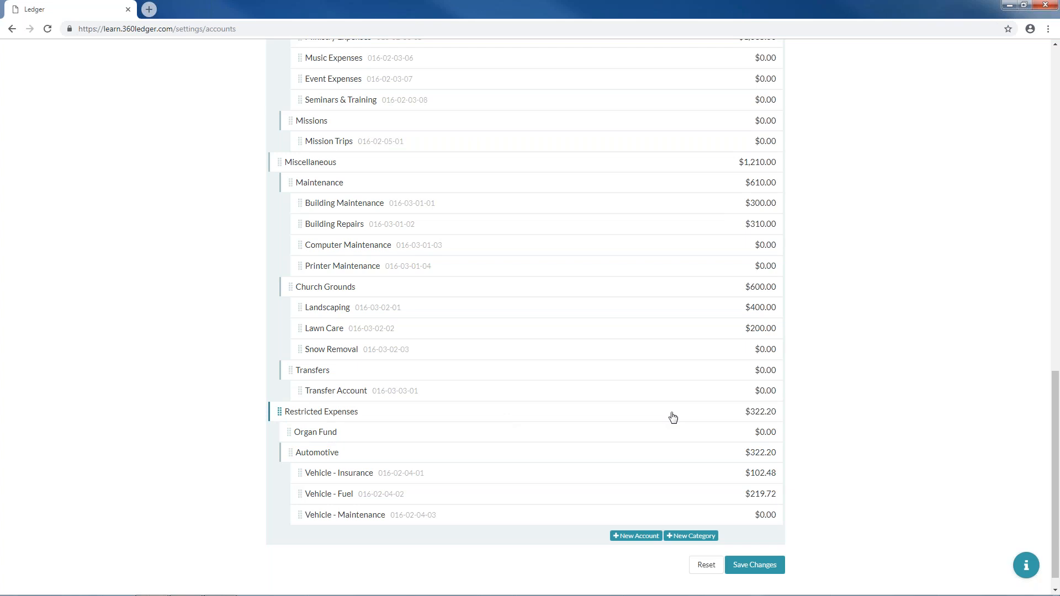
pyautogui.click(703, 569)
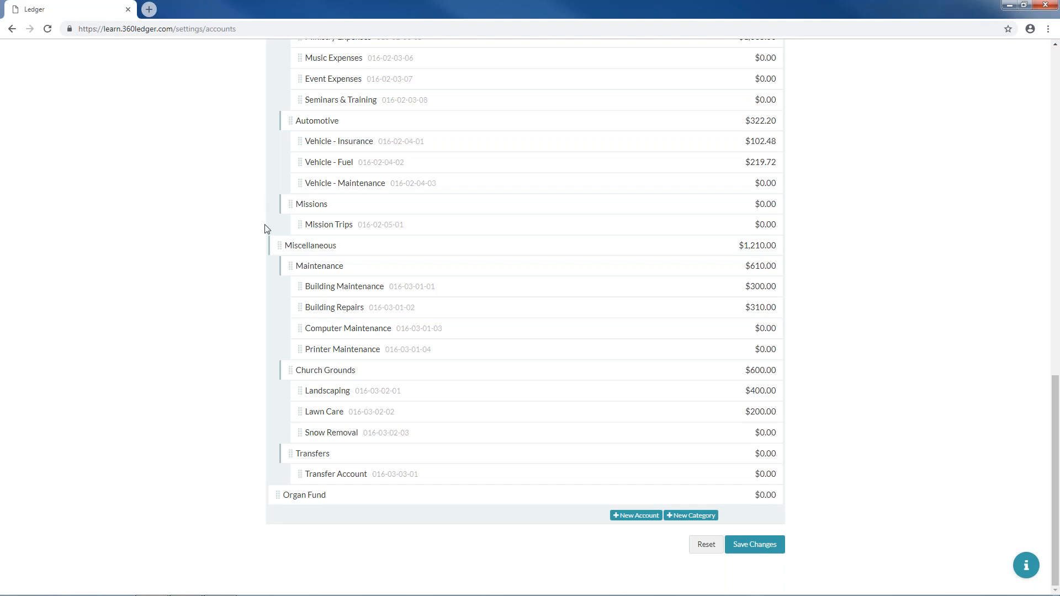
# - Go to Budgets from the settings gear menu and select the 2019 budget year
pyautogui.scroll(15, 279, 231)
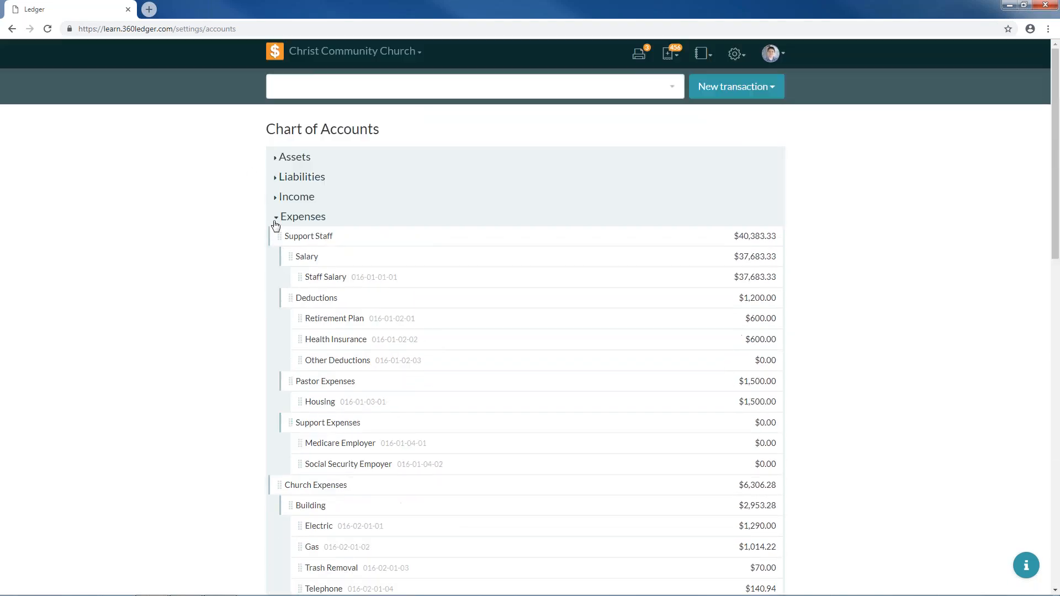
pyautogui.click(736, 54)
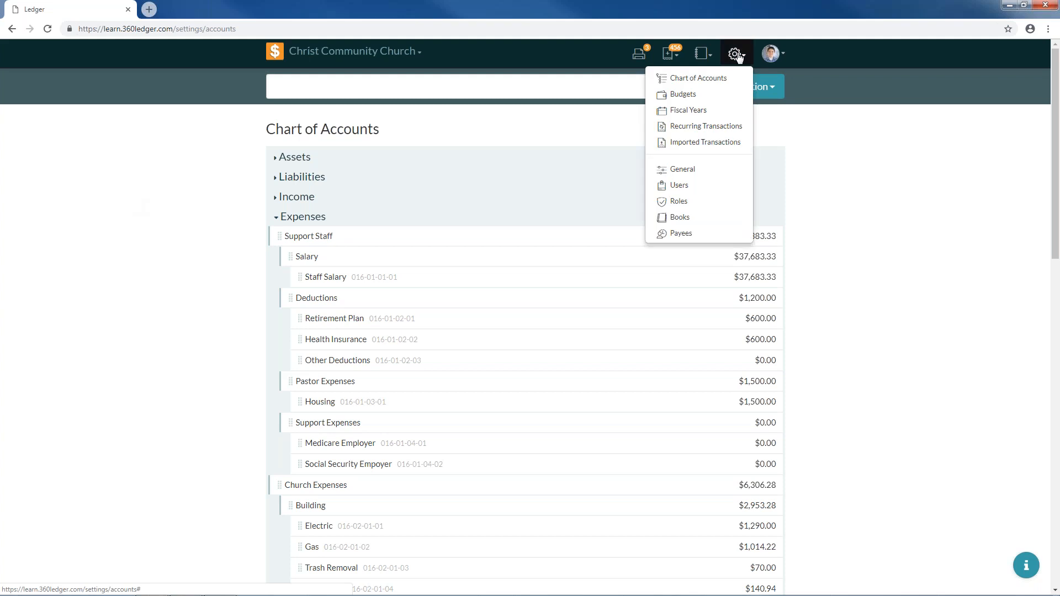
pyautogui.click(707, 97)
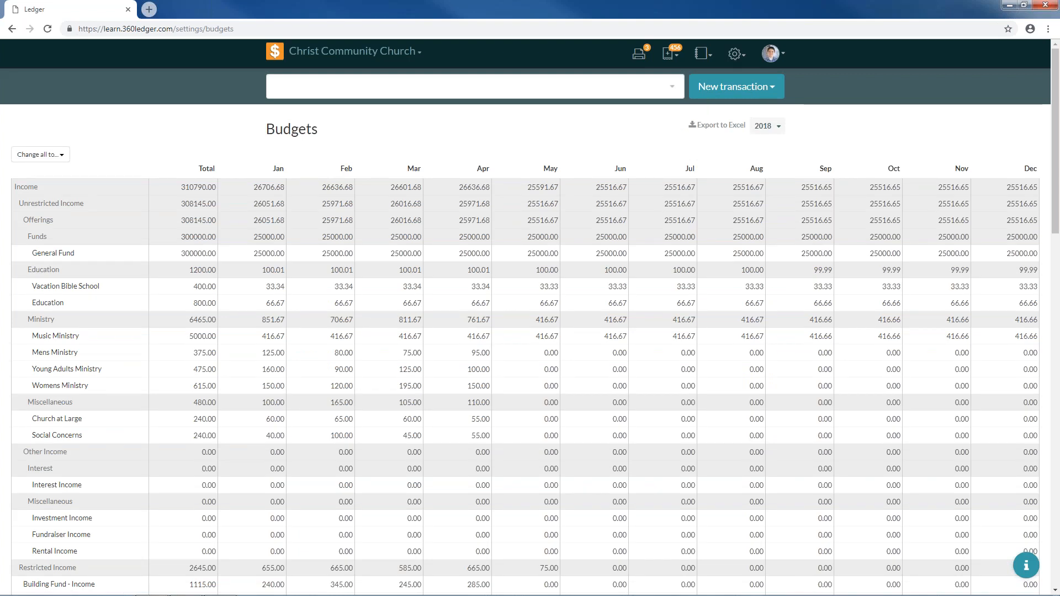
pyautogui.click(765, 125)
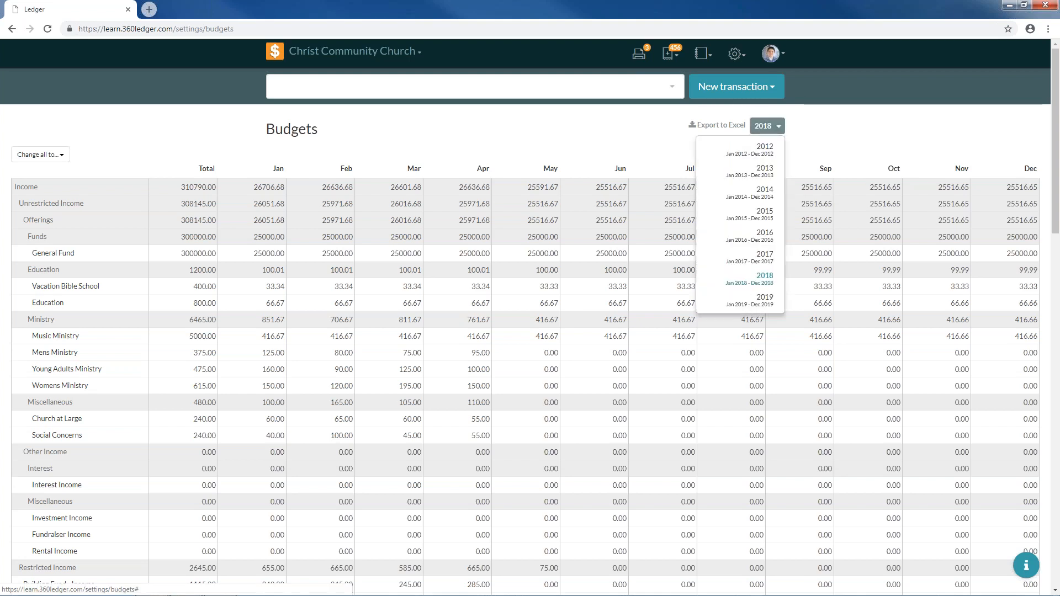
pyautogui.click(770, 308)
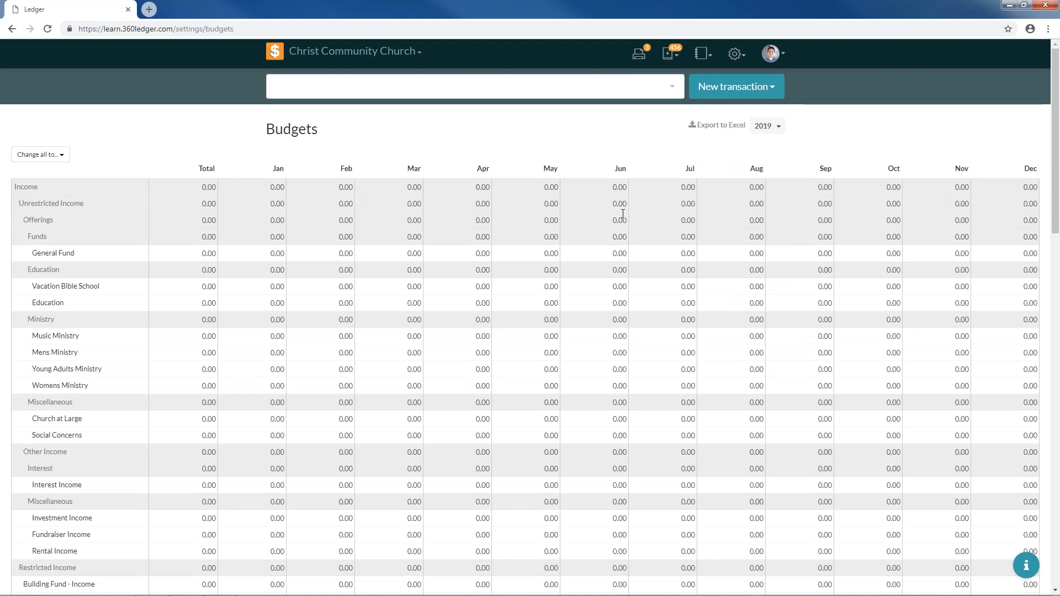
# - Try Change all to… with last year's budget, then last year's actual figures
pyautogui.click(60, 155)
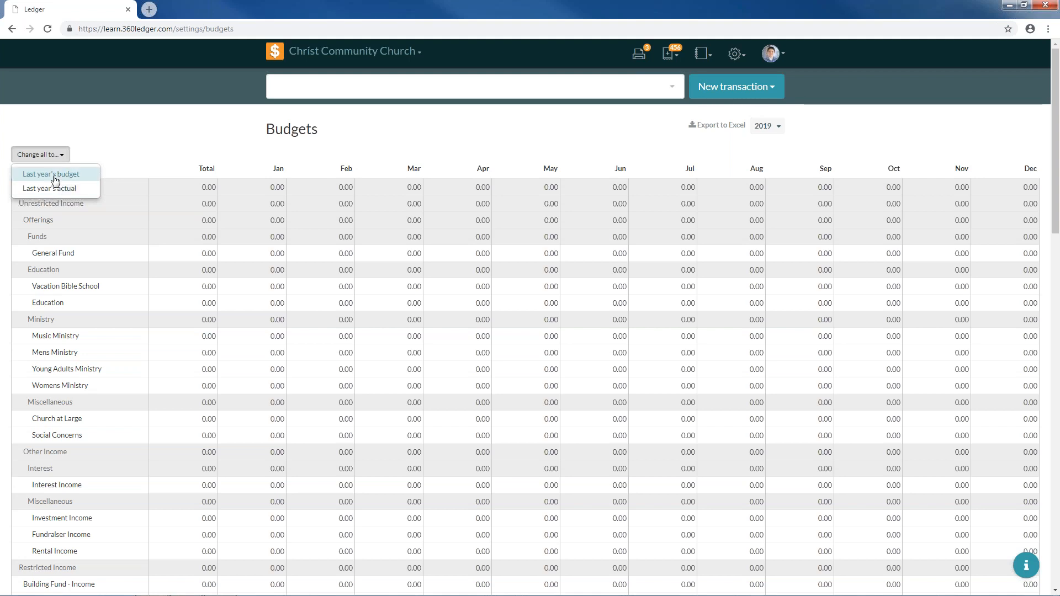
pyautogui.click(54, 180)
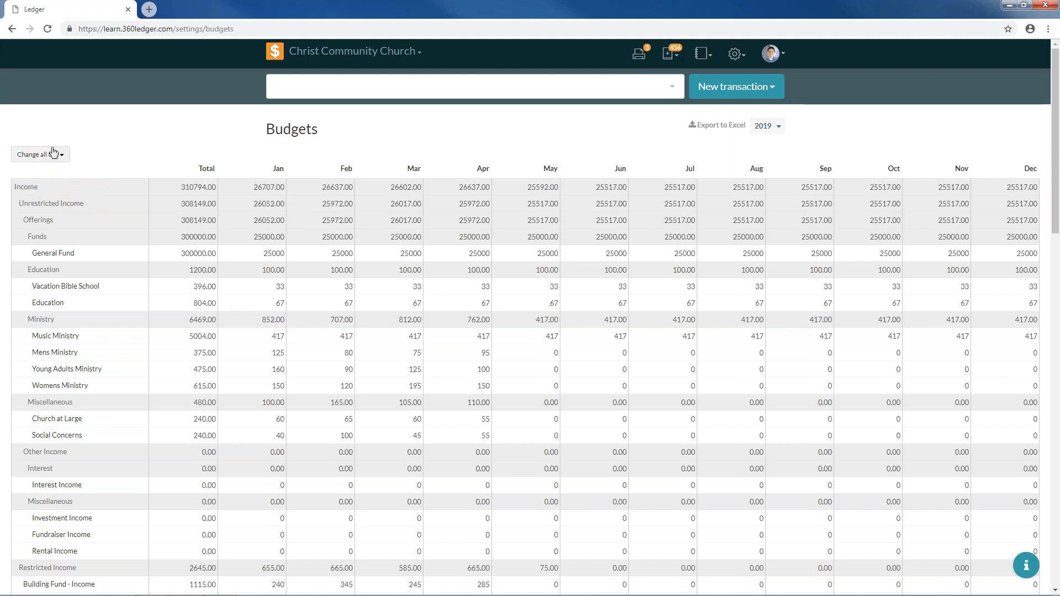
pyautogui.click(55, 157)
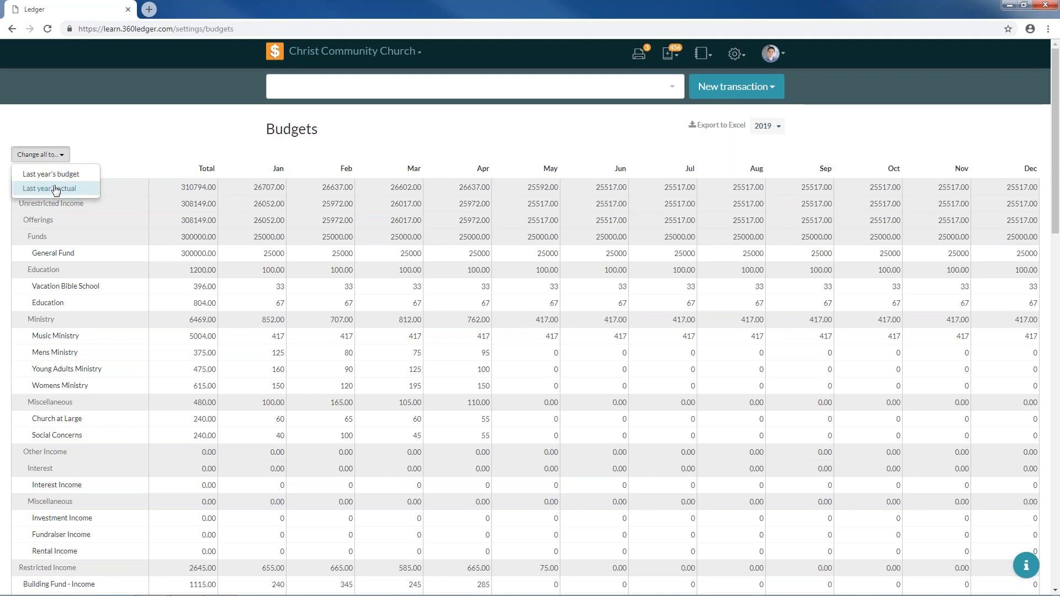
pyautogui.click(55, 189)
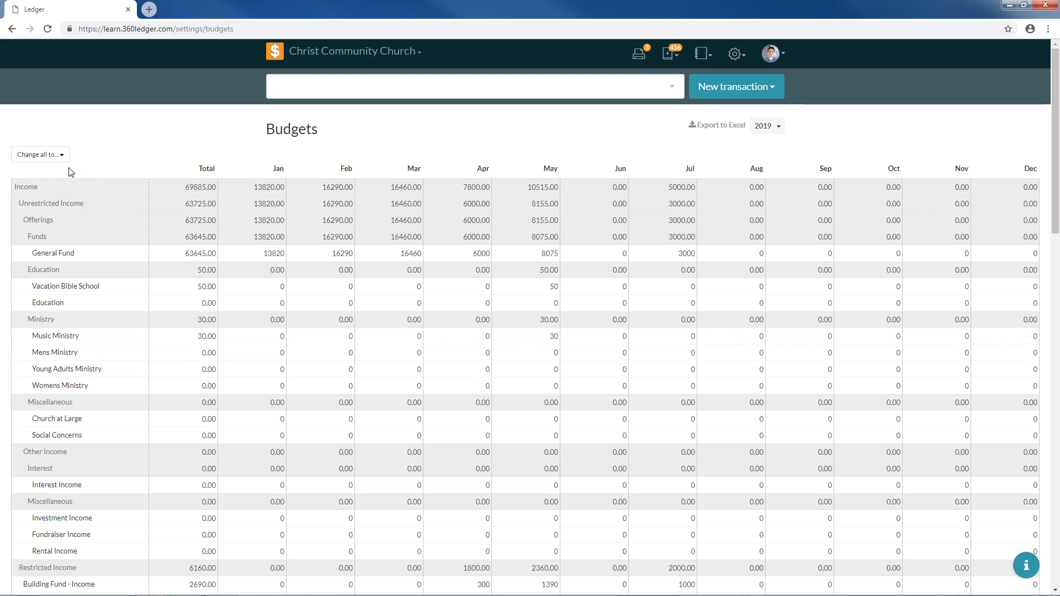
pyautogui.click(69, 157)
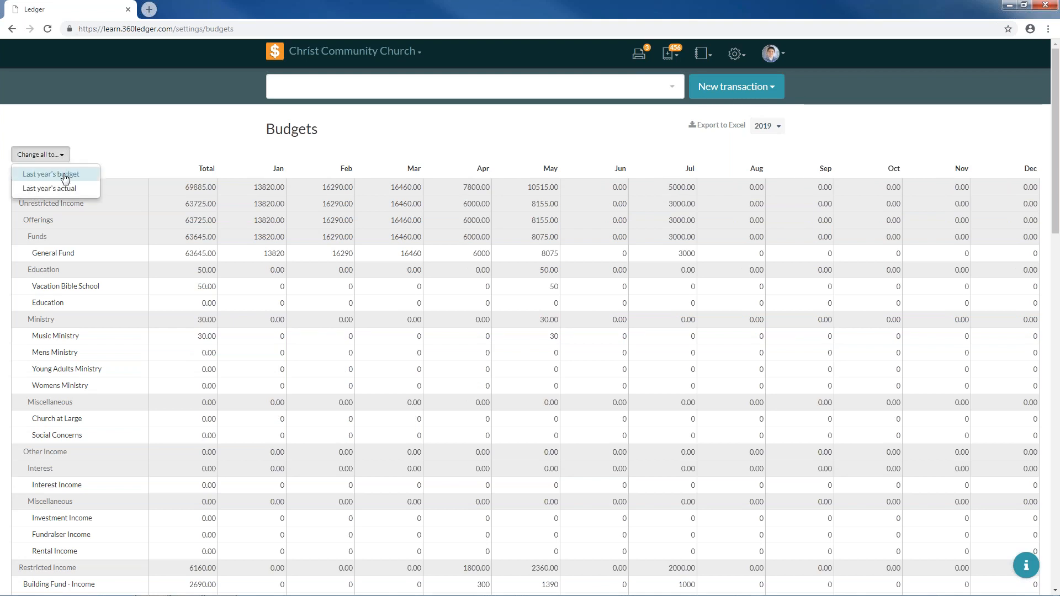
pyautogui.click(65, 176)
pyautogui.click(61, 155)
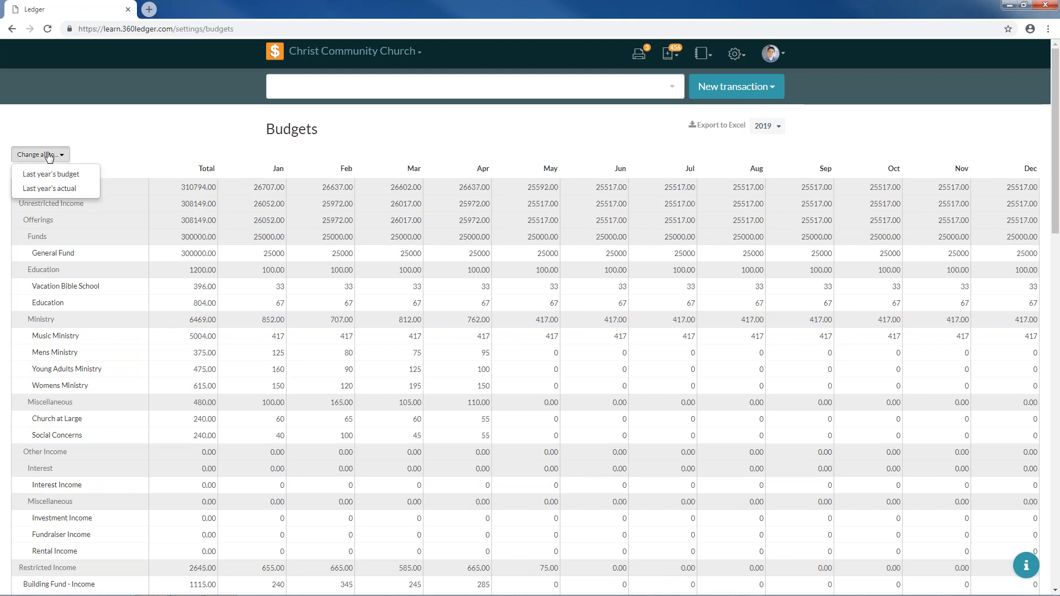
pyautogui.click(54, 193)
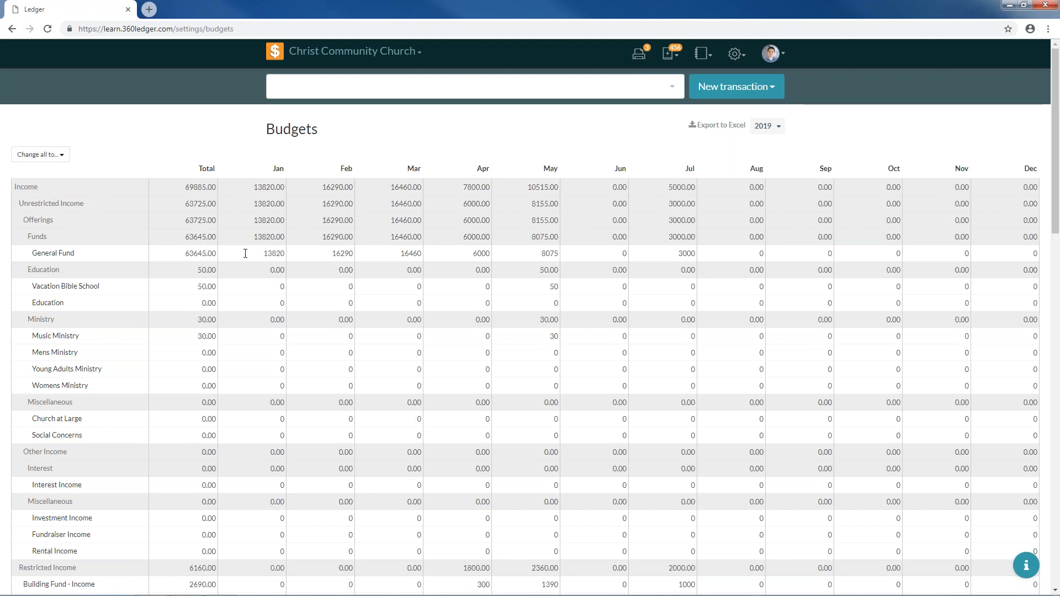
# - Reset all 2019 budget values back to zero
pyautogui.scroll(-20, 241, 262)
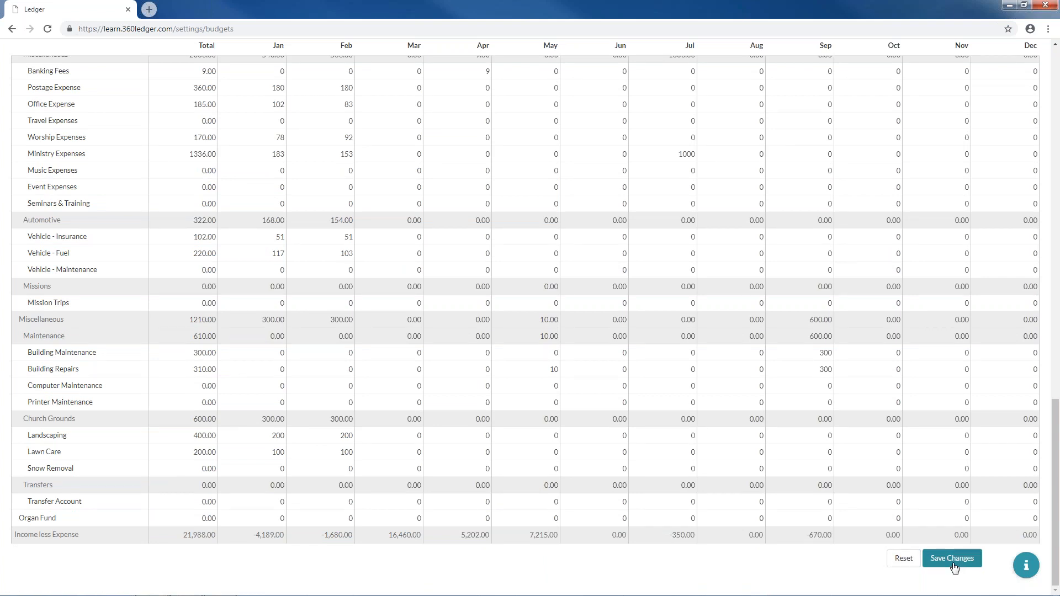
pyautogui.click(904, 558)
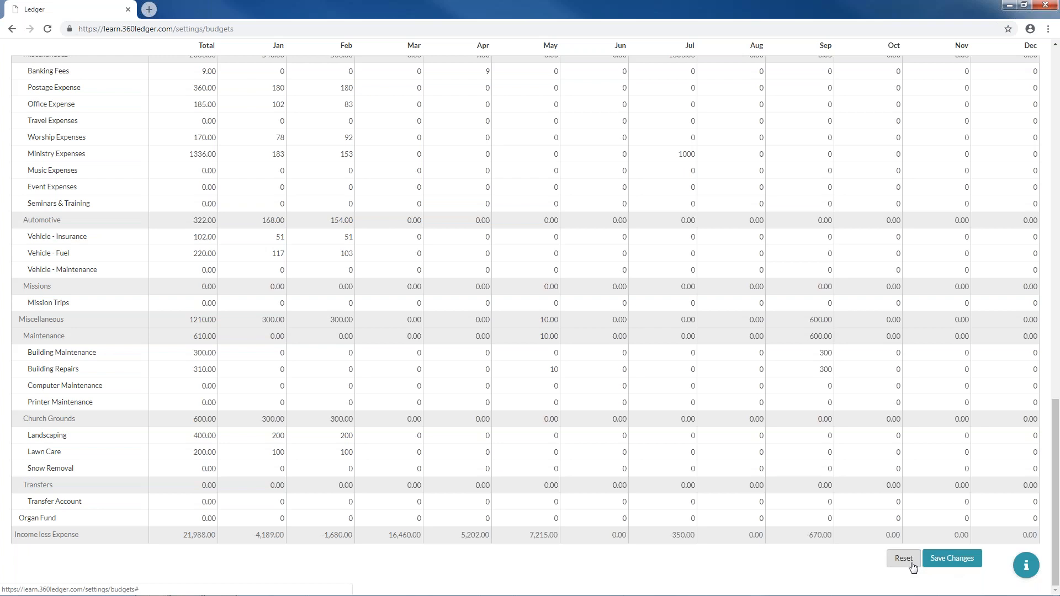
pyautogui.scroll(12, 568, 364)
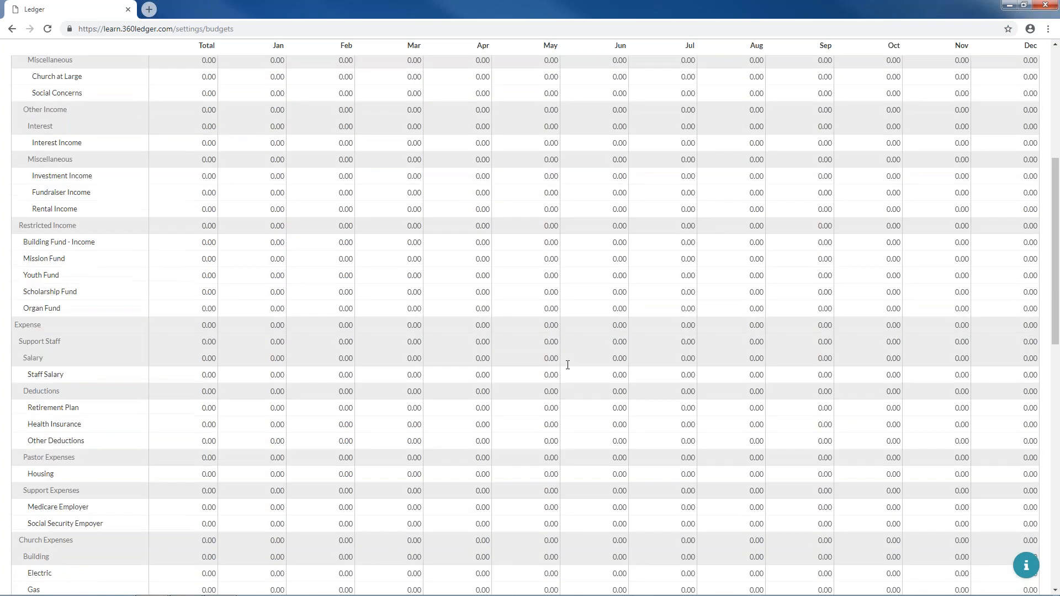
pyautogui.scroll(6, 567, 365)
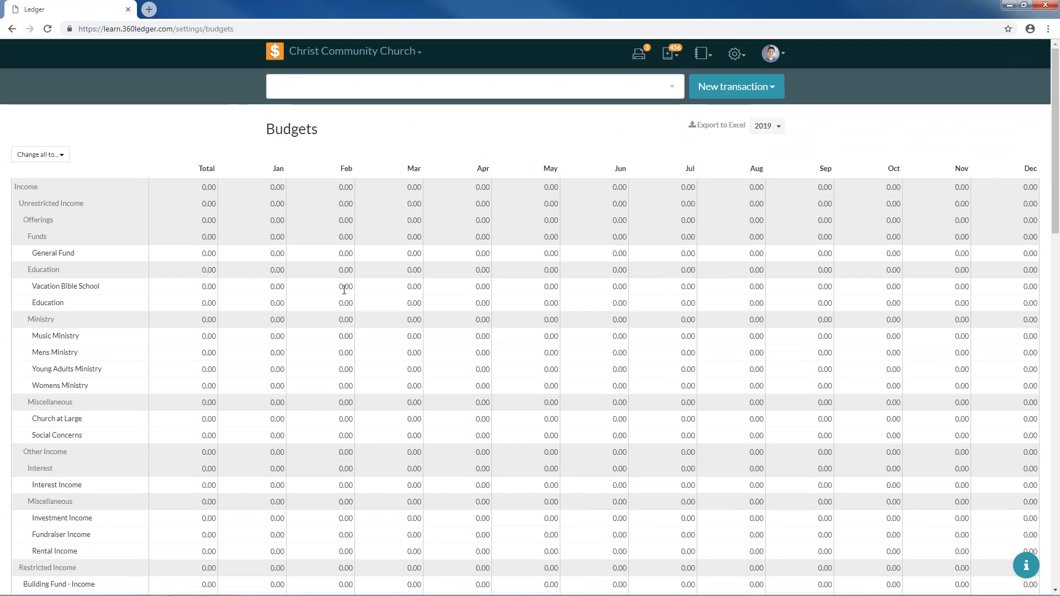
# - Fill the 2019 budget with last year's actual figures and export it to Excel
pyautogui.click(55, 155)
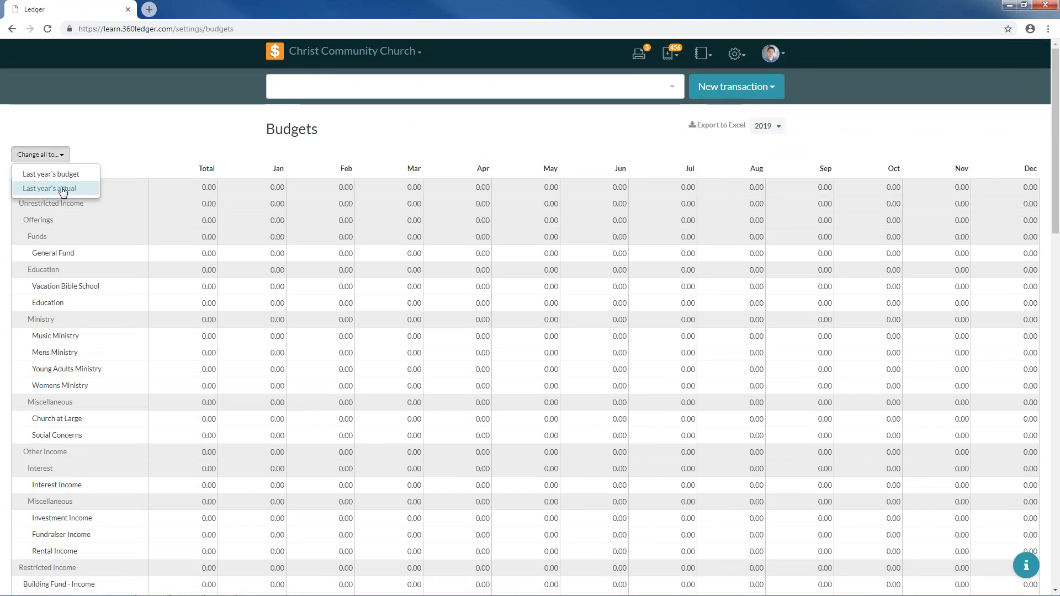
pyautogui.click(63, 189)
pyautogui.scroll(-9, 461, 364)
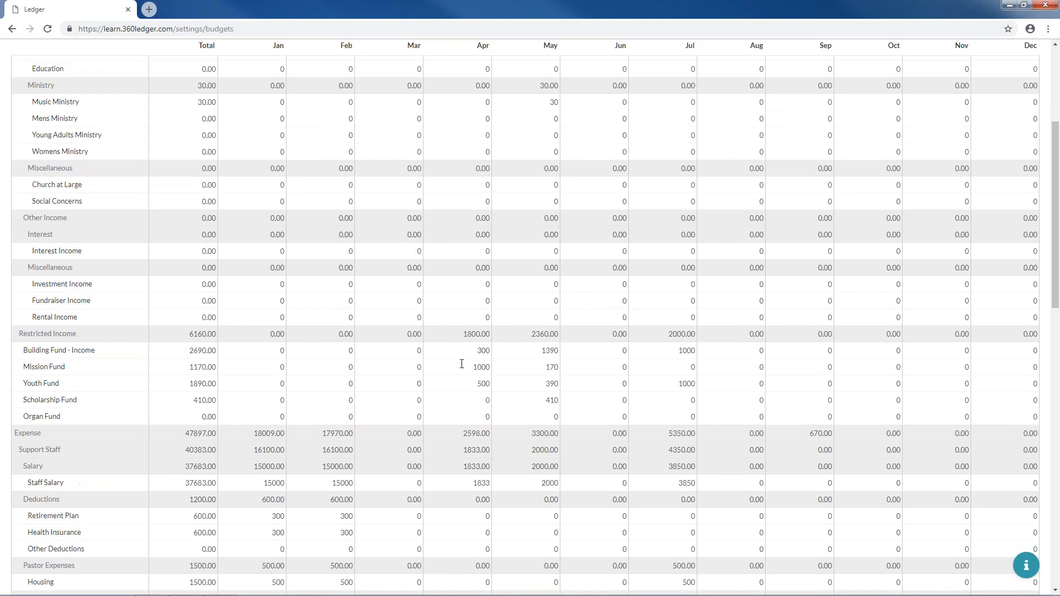
pyautogui.scroll(-9, 466, 369)
pyautogui.scroll(18, 580, 289)
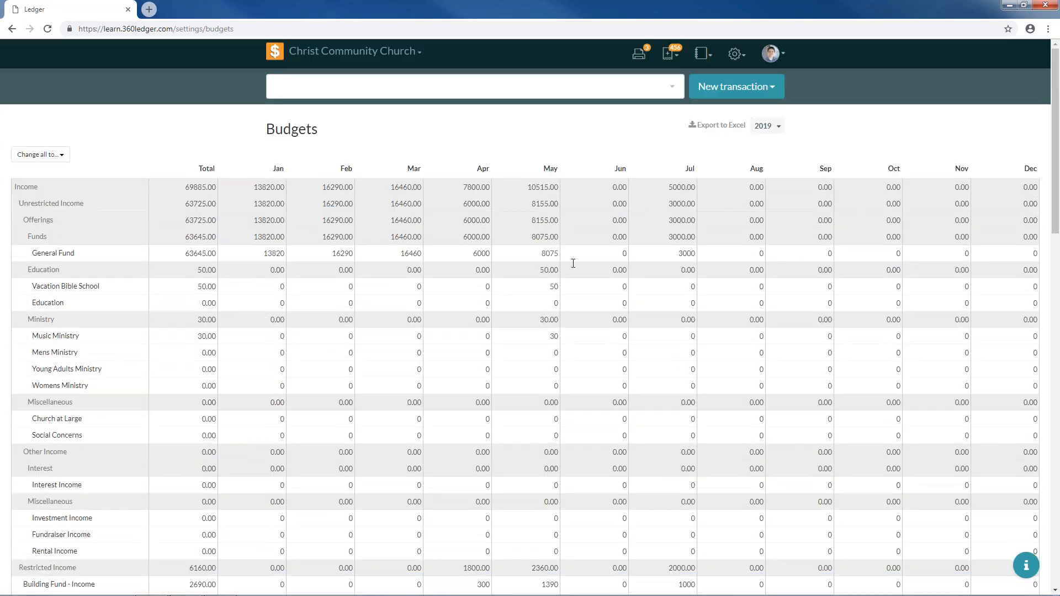
pyautogui.click(728, 125)
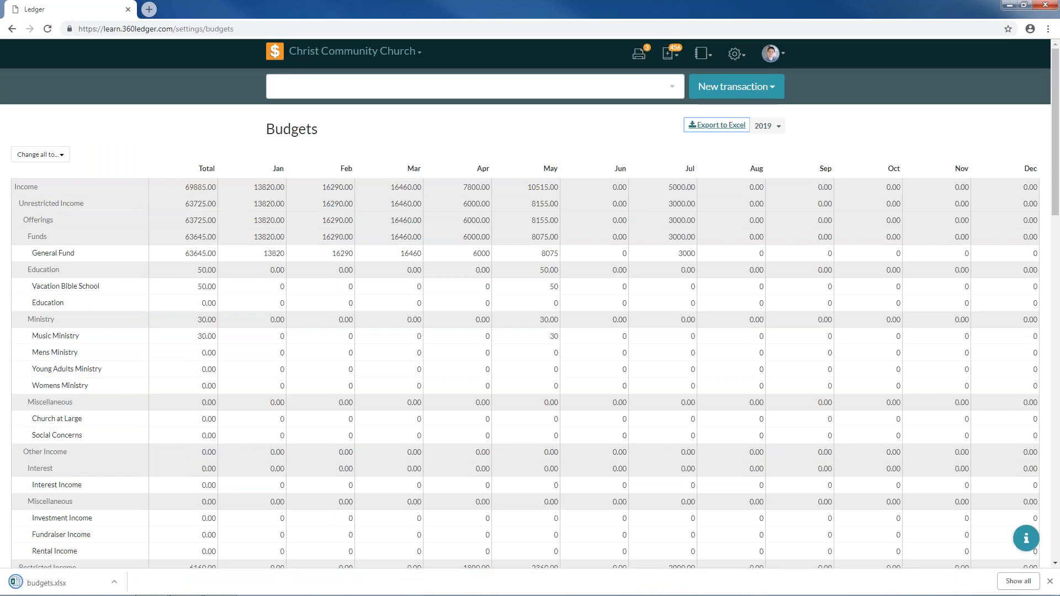
# - Open the downloaded budgets.xlsx and bring the Excel window into view
pyautogui.click(74, 592)
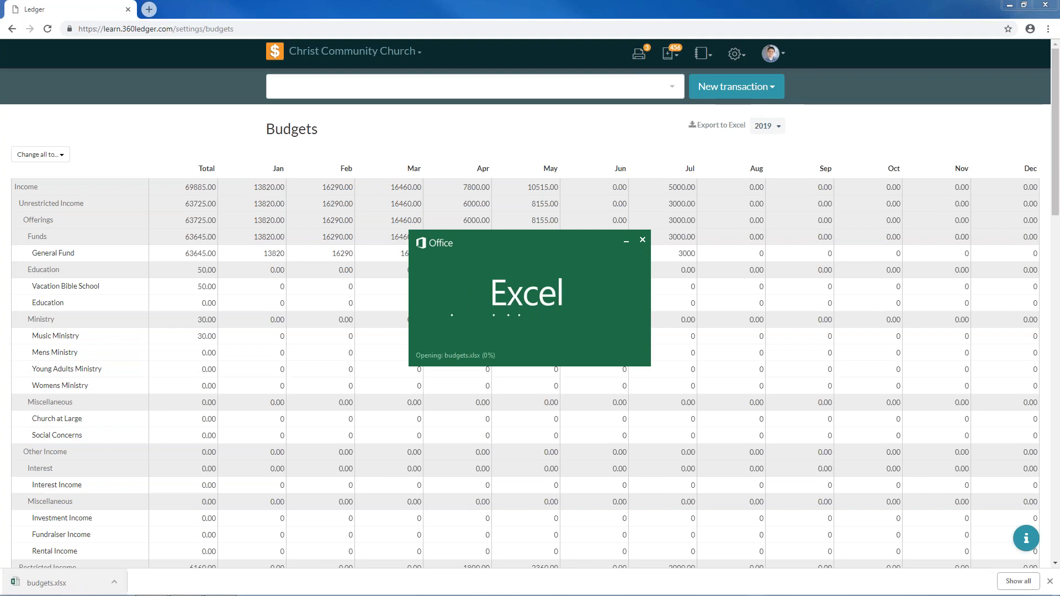
pyautogui.moveTo(501, 594)
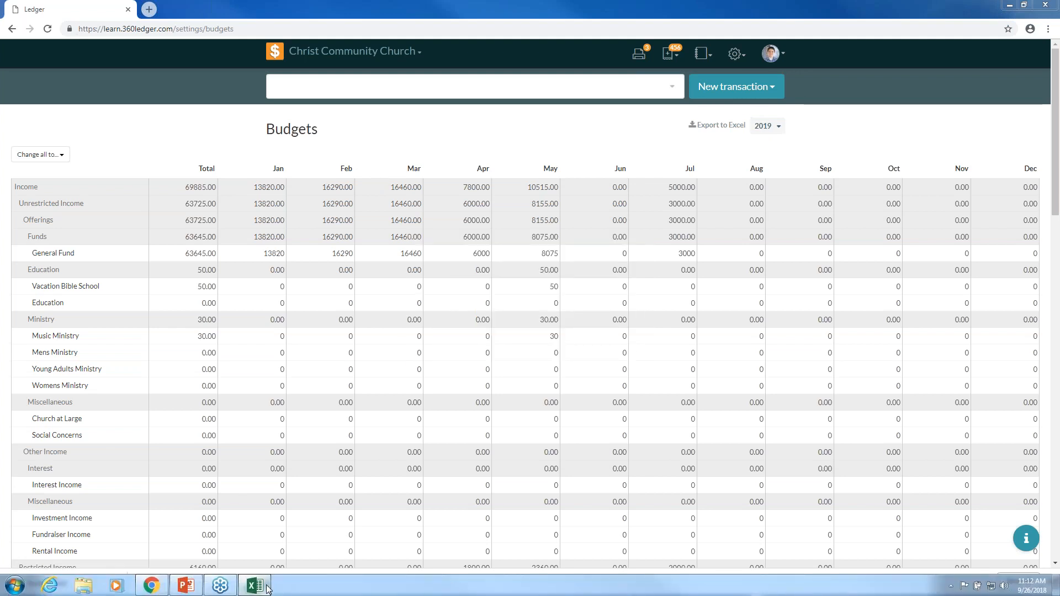
pyautogui.click(266, 588)
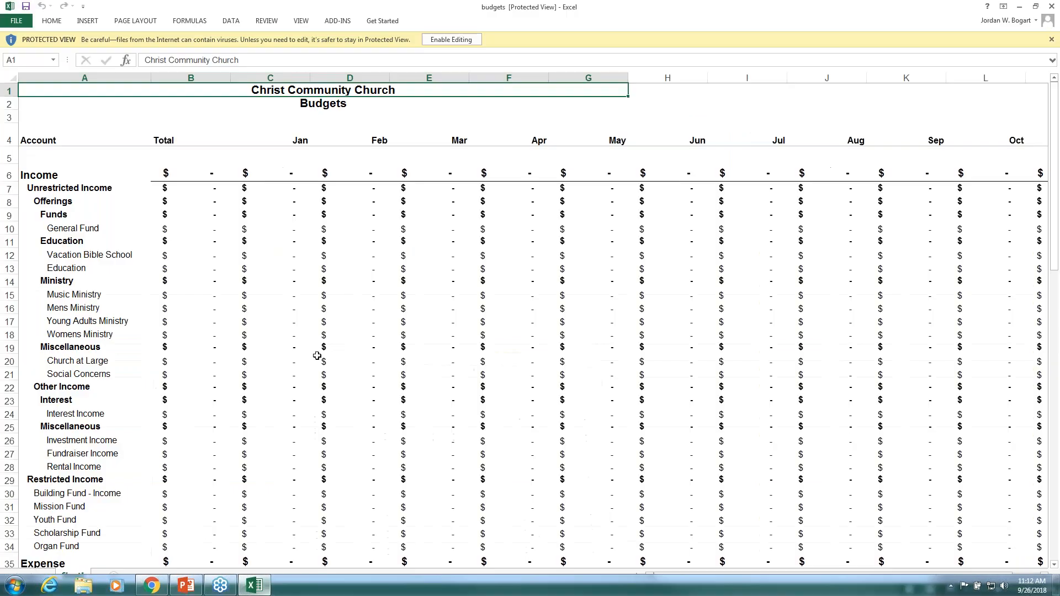
# - Check Unrestricted Income's January formula, enable editing, then close Excel without saving
pyautogui.click(280, 186)
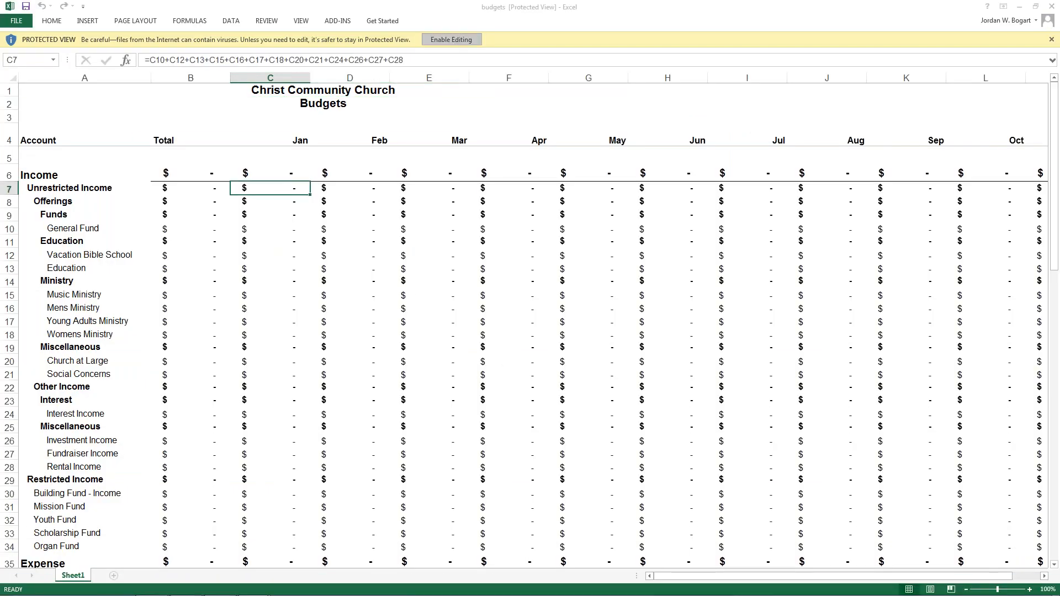
pyautogui.click(451, 39)
pyautogui.scroll(-12, 376, 233)
pyautogui.scroll(-13, 376, 233)
pyautogui.click(1052, 6)
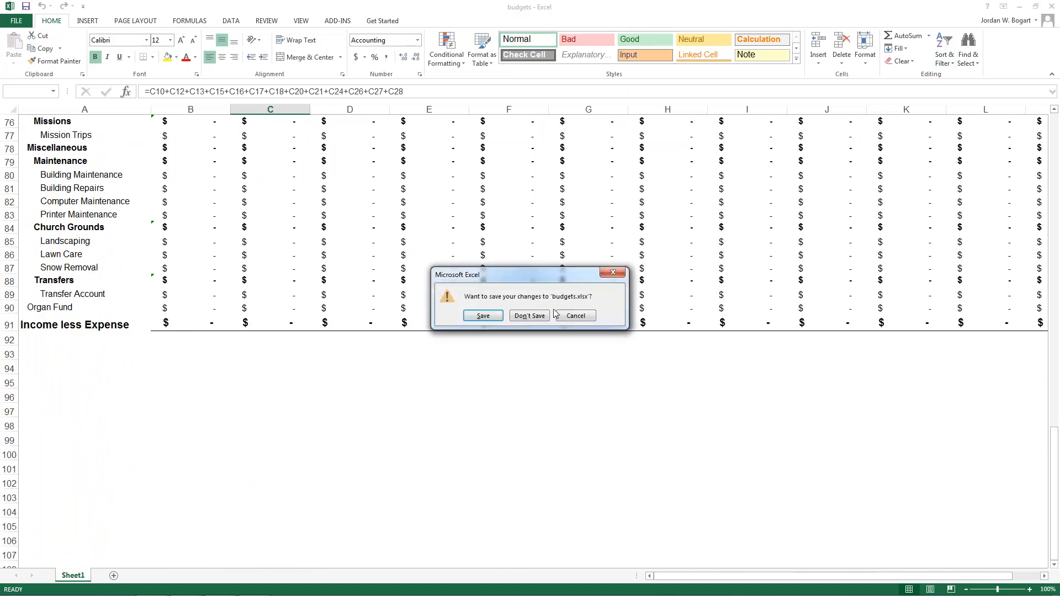
pyautogui.click(530, 316)
# - Save the 2019 budget figures in Ledger
pyautogui.scroll(-5, 843, 502)
pyautogui.scroll(-10, 842, 501)
pyautogui.click(952, 558)
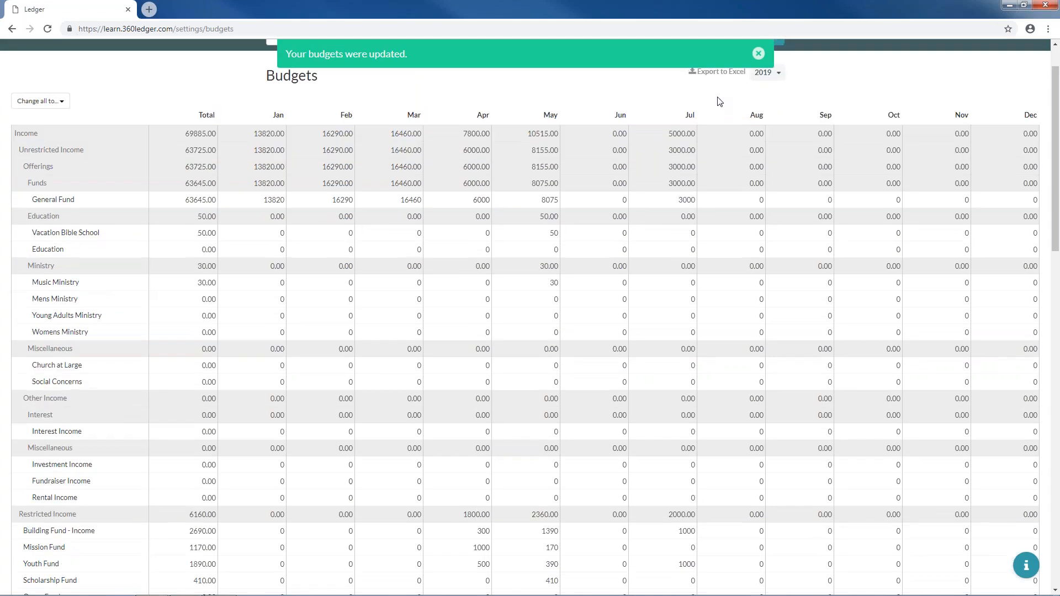
# - Export the saved 2019 budget again and open budgets (1).xlsx in Excel
pyautogui.click(717, 125)
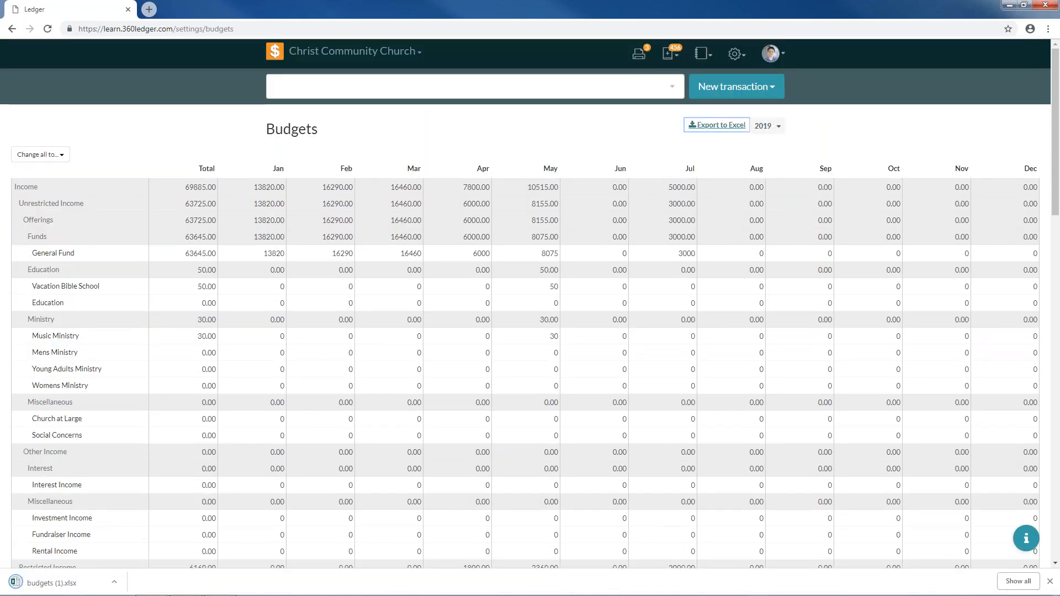
pyautogui.click(85, 583)
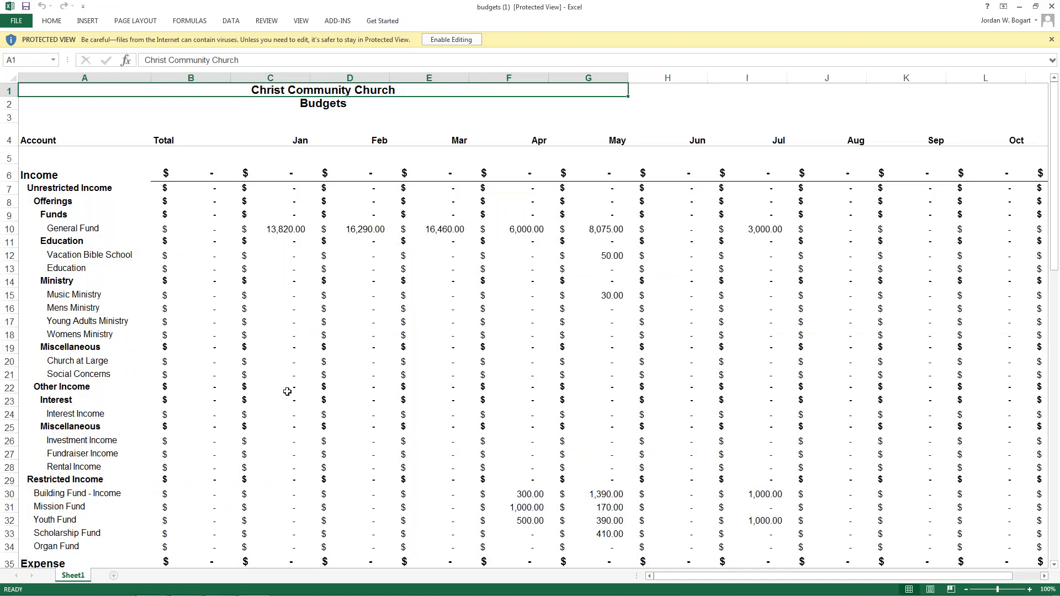
# - Inspect the January total formulas in cells C22 and C11, then minimize Excel
pyautogui.click(287, 392)
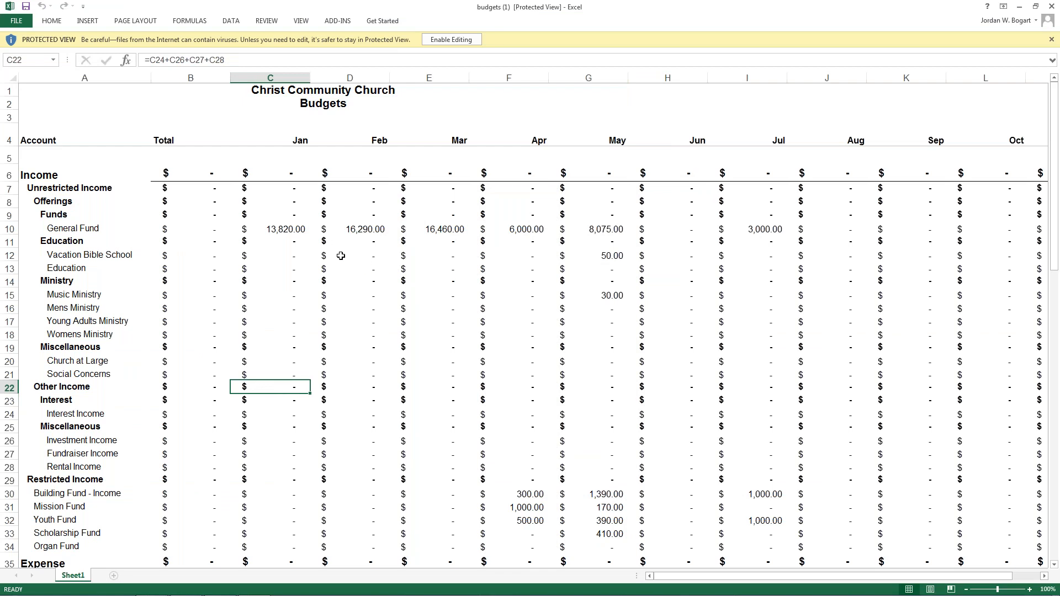
pyautogui.click(285, 237)
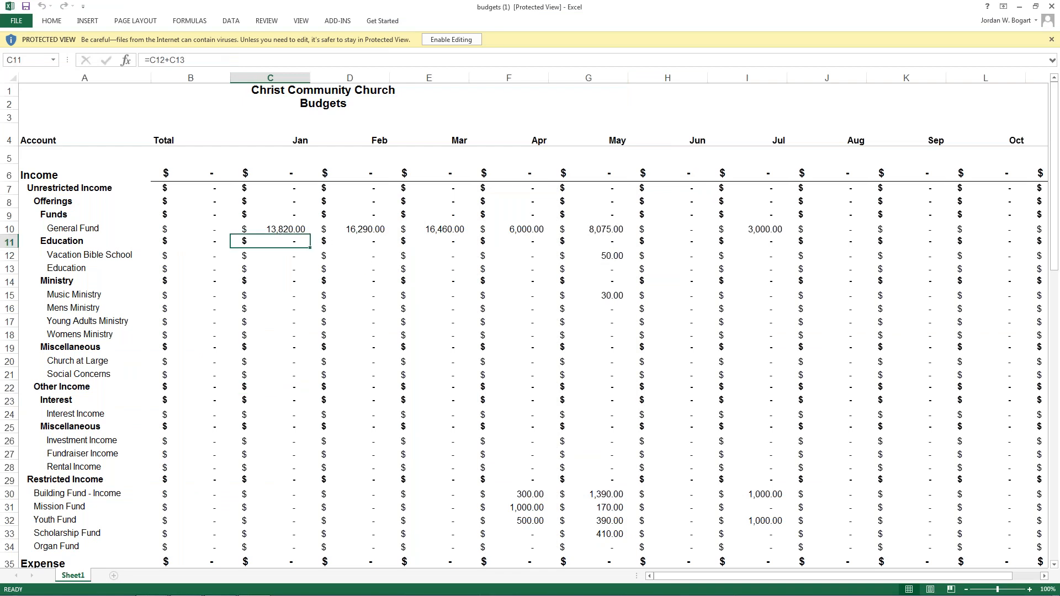
pyautogui.click(1020, 8)
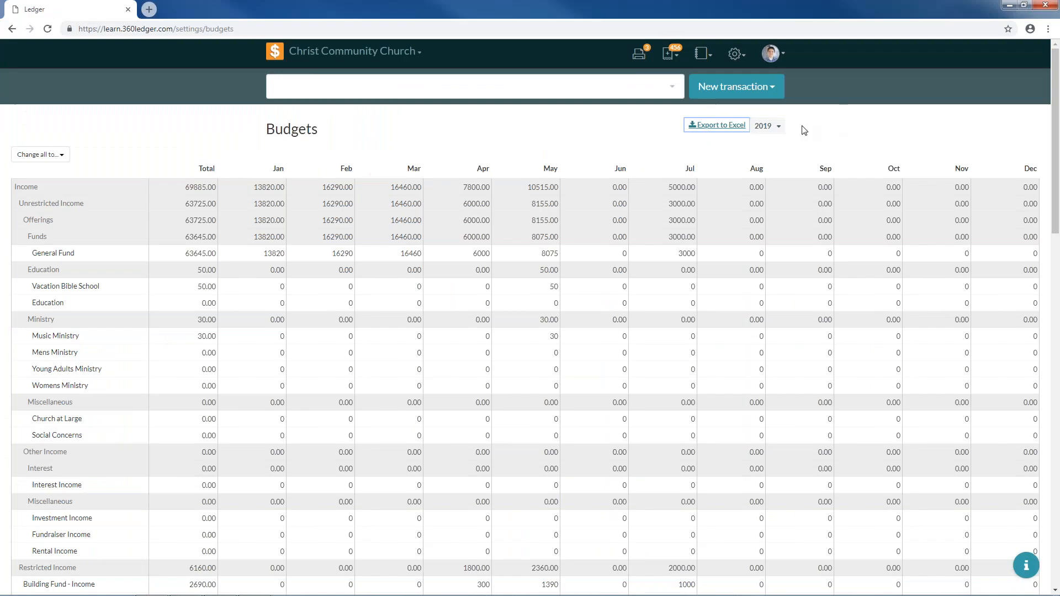
# - Switch to the 2018 budget, export it to Excel, and open budgets (2).xlsx
pyautogui.click(768, 127)
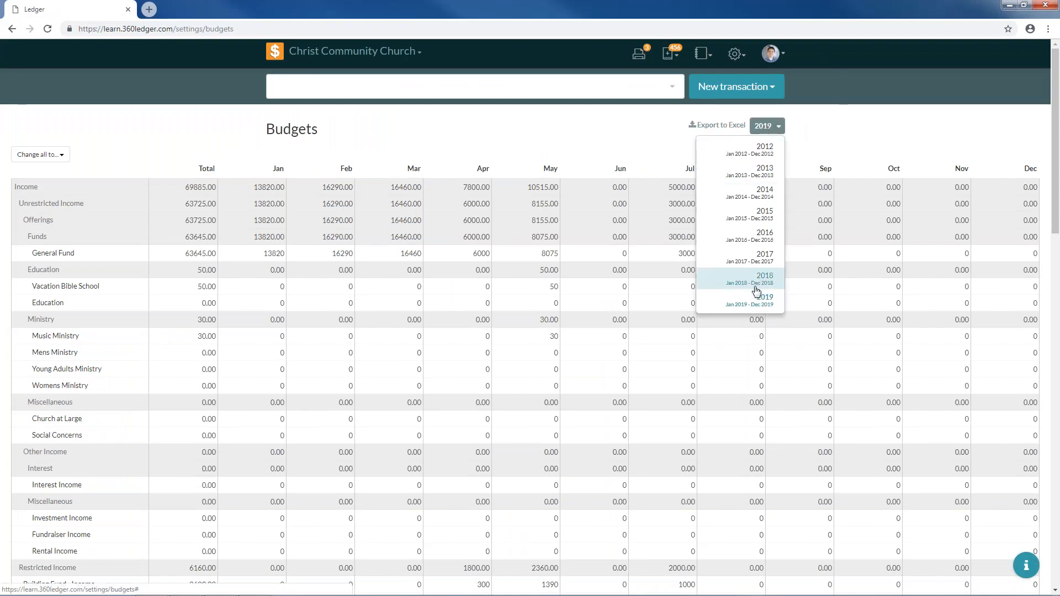
pyautogui.click(739, 279)
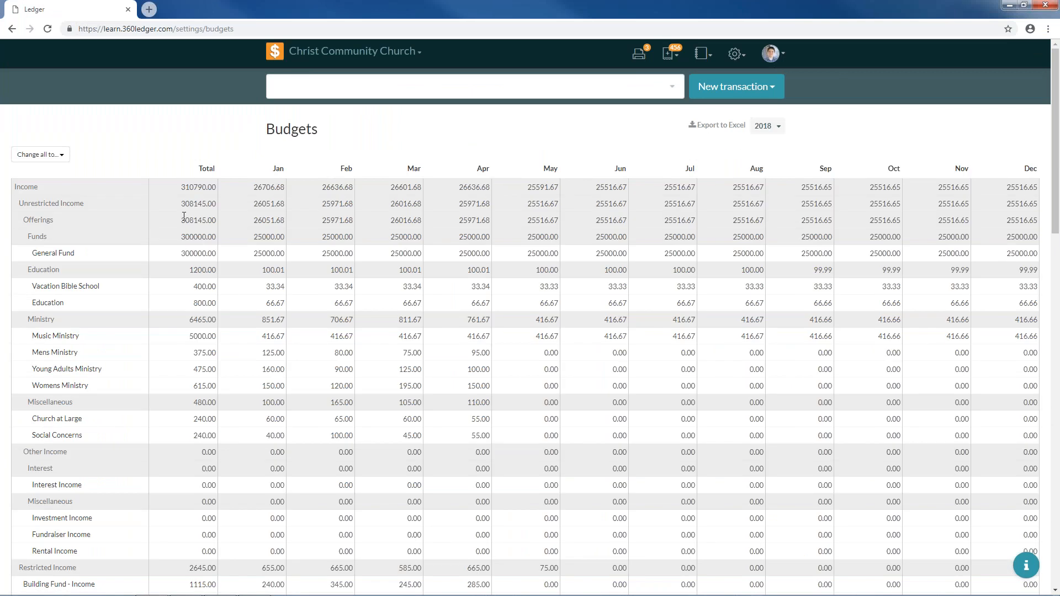
pyautogui.click(715, 125)
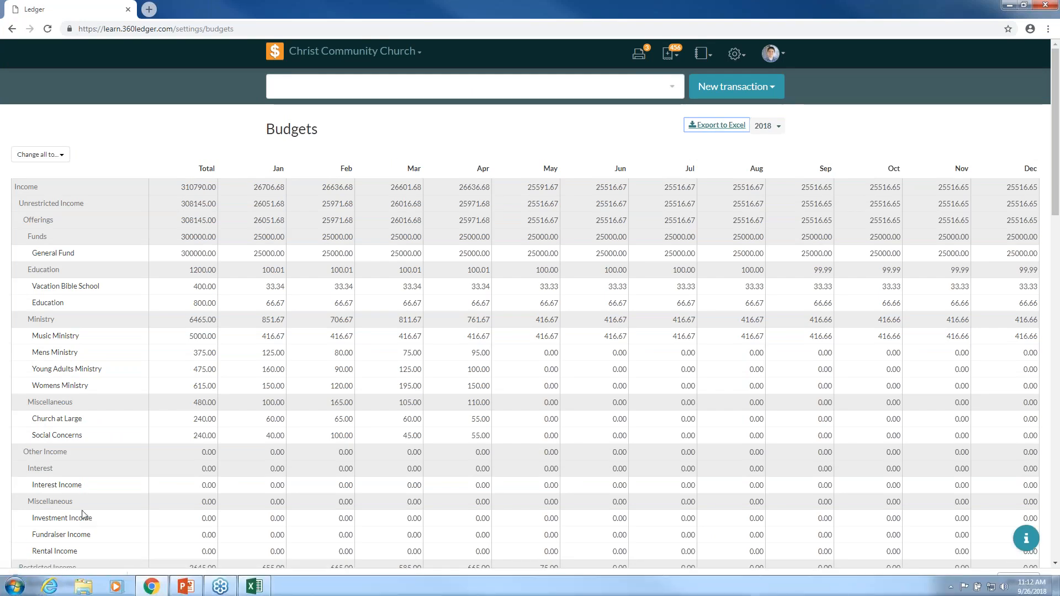
pyautogui.click(68, 583)
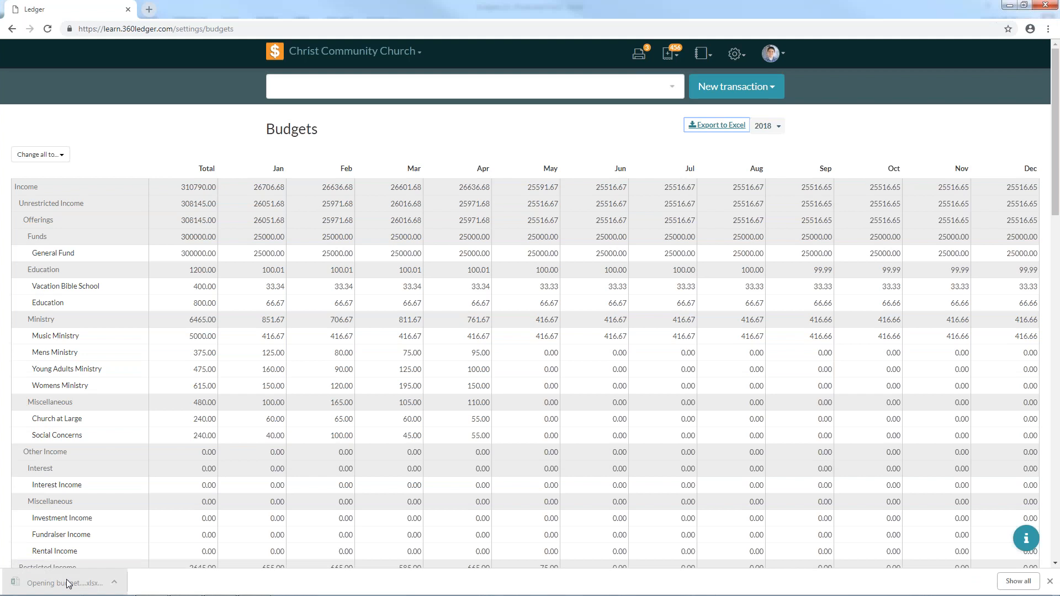
pyautogui.click(258, 334)
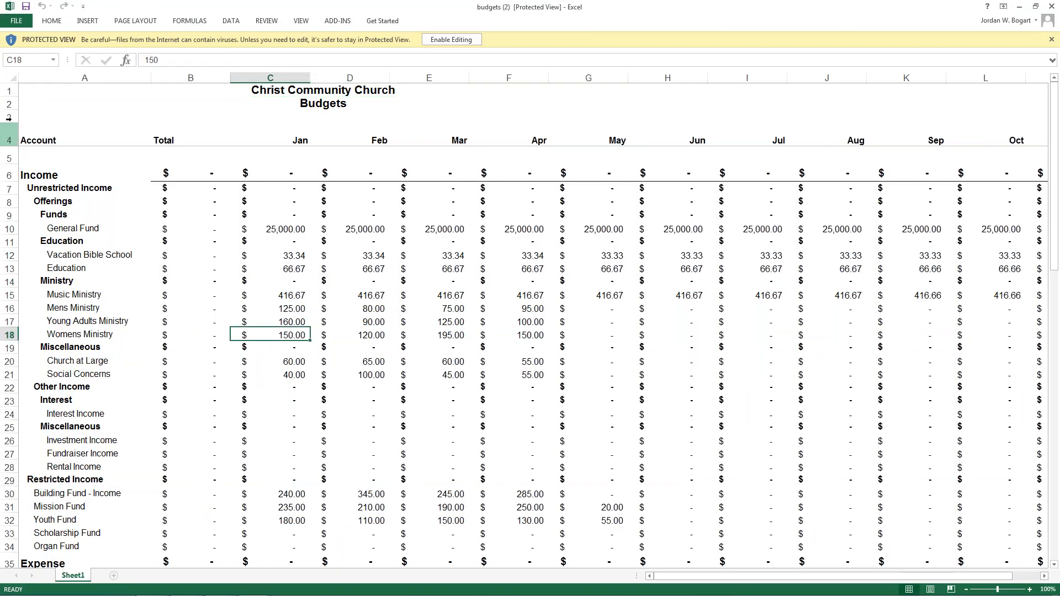
# - Enable editing in the exported workbook and autofit all column widths
pyautogui.click(451, 39)
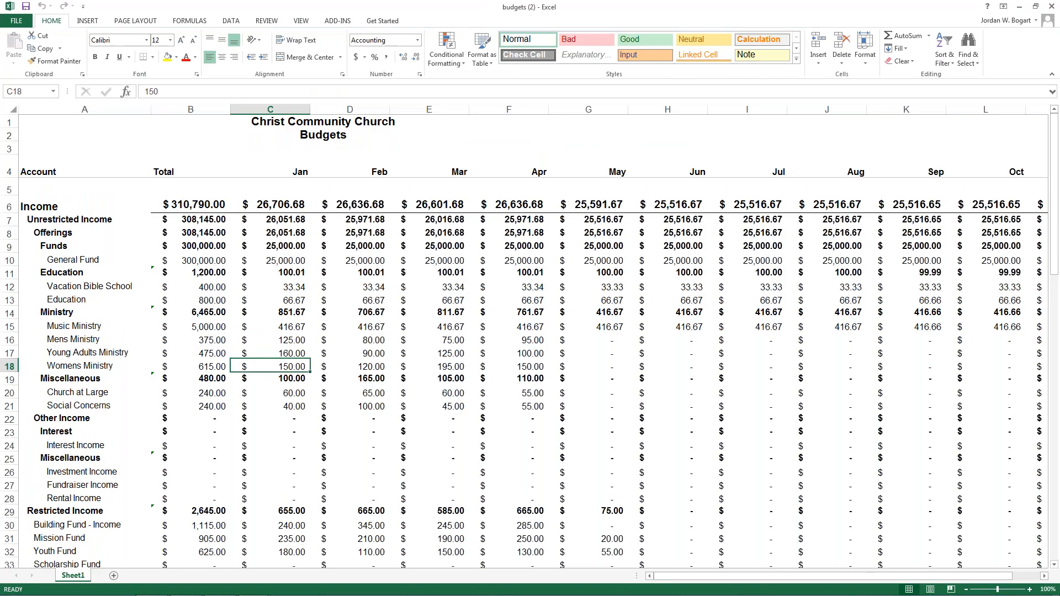
pyautogui.click(11, 109)
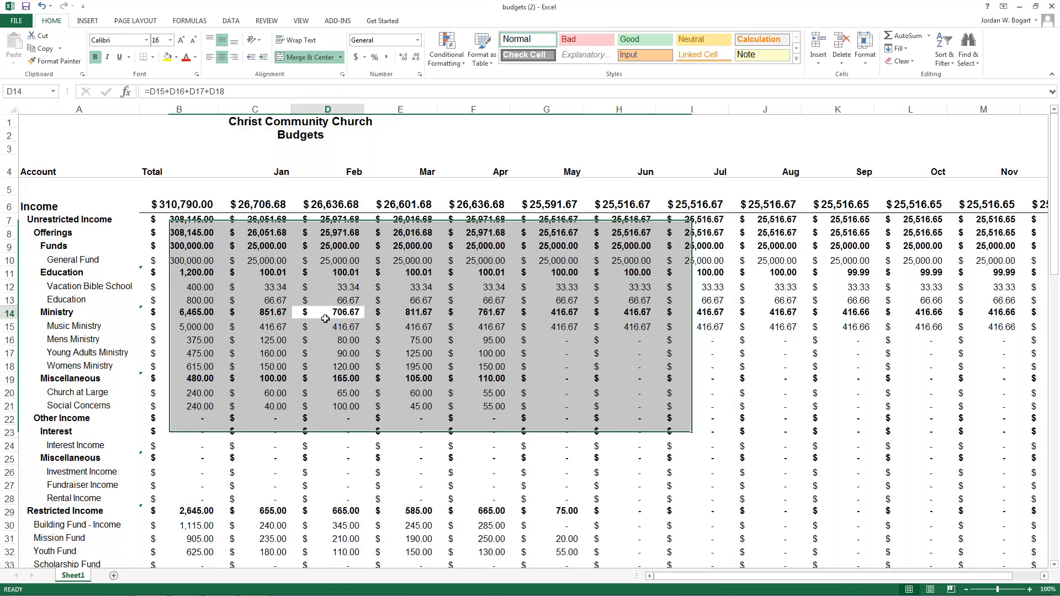
pyautogui.click(322, 315)
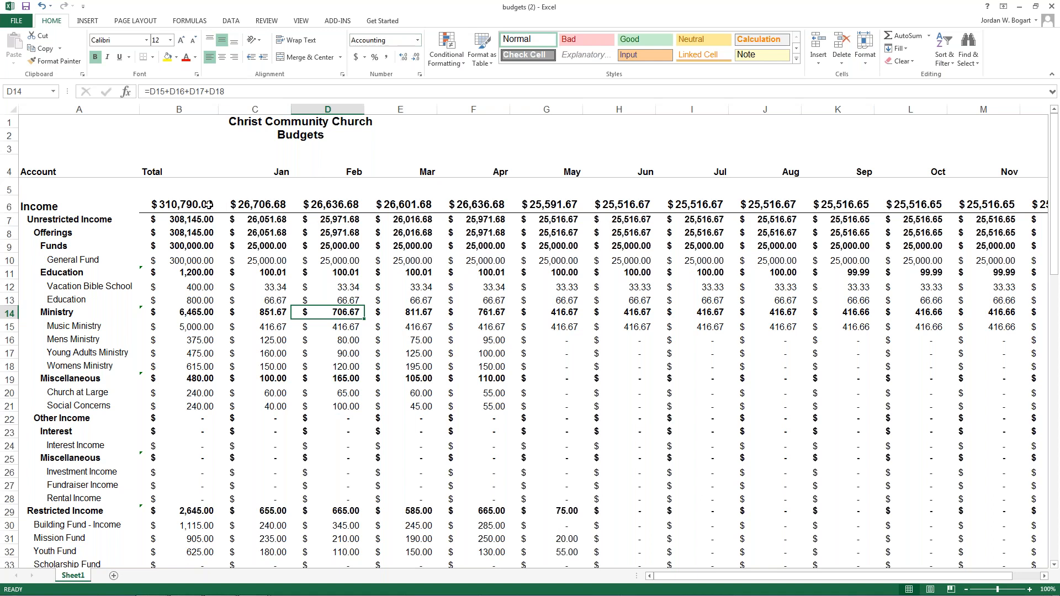
# - Copy the budget figures in B6:N91 and minimise Excel
pyautogui.moveTo(161, 204); pyautogui.dragTo(883, 552)
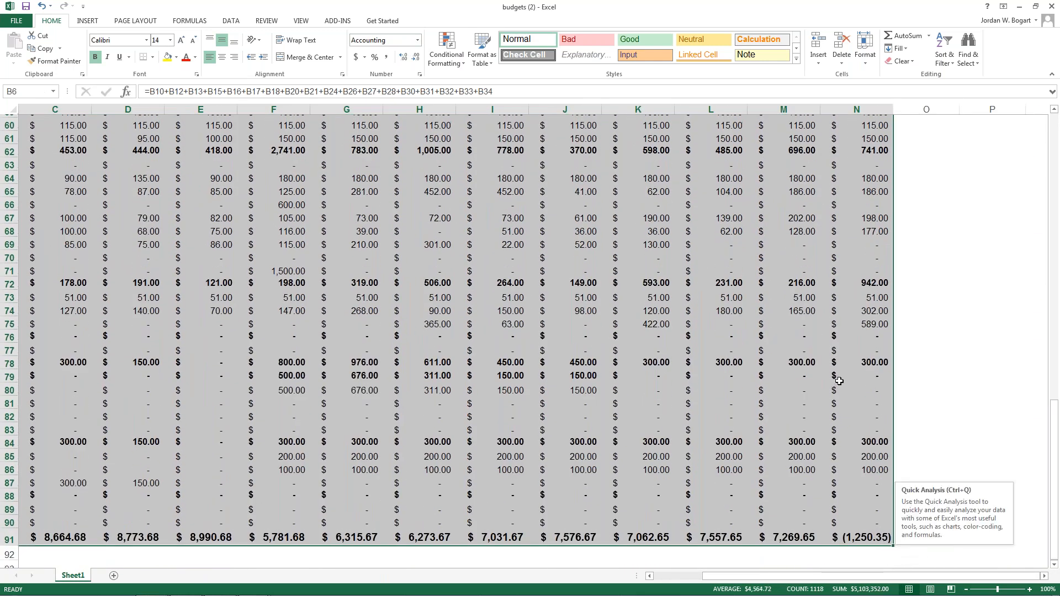
pyautogui.scroll(20, 840, 381)
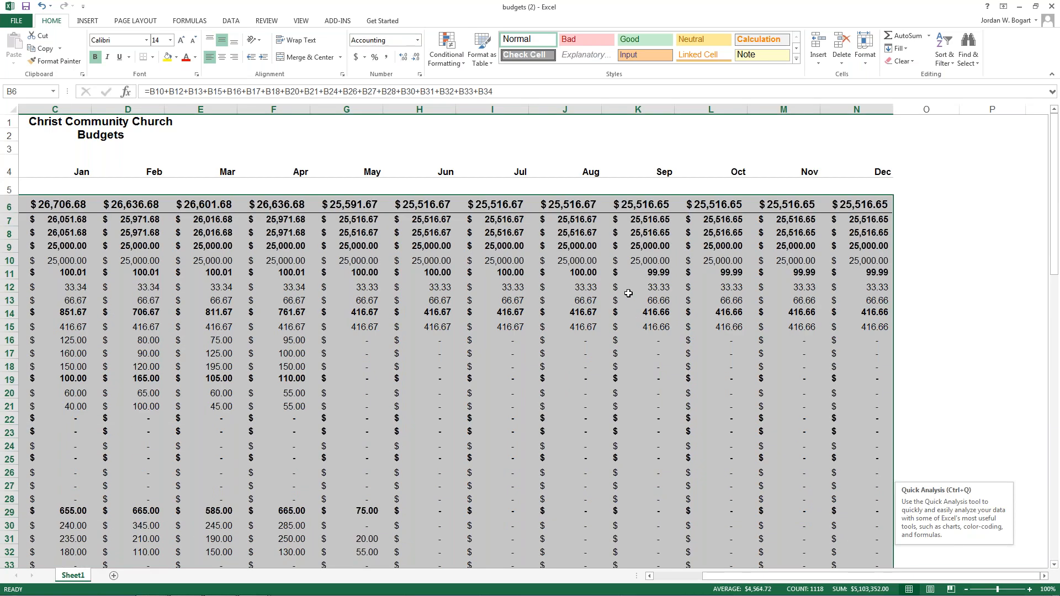
pyautogui.rightClick(628, 281)
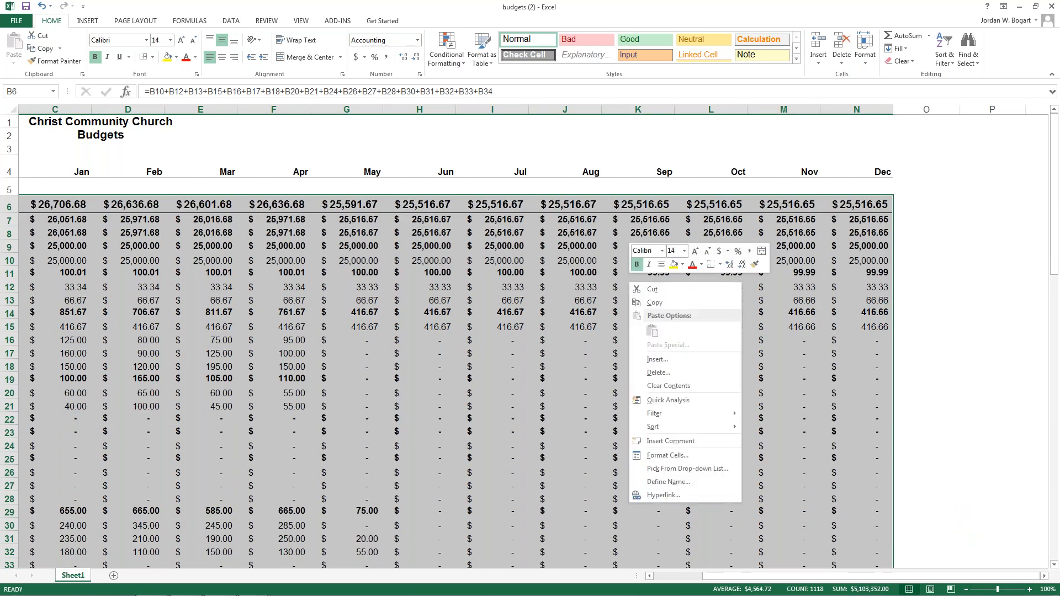
pyautogui.click(665, 305)
pyautogui.hscroll(-2, 664, 305)
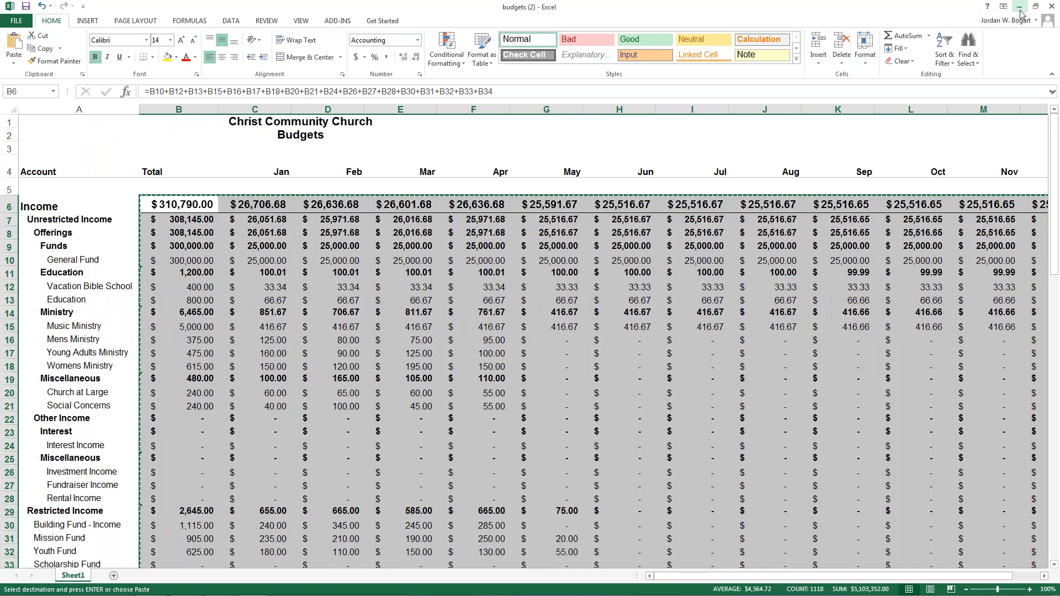
pyautogui.click(1020, 8)
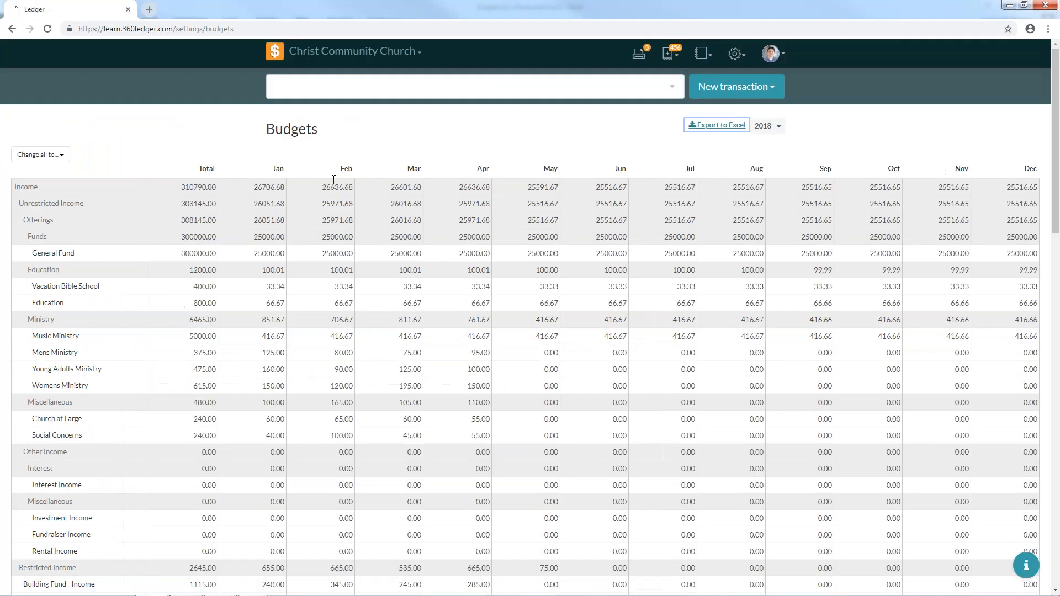
# - Switch the budget year to 2019 and paste the copied Excel figures into the General Fund total
pyautogui.click(776, 127)
pyautogui.click(764, 301)
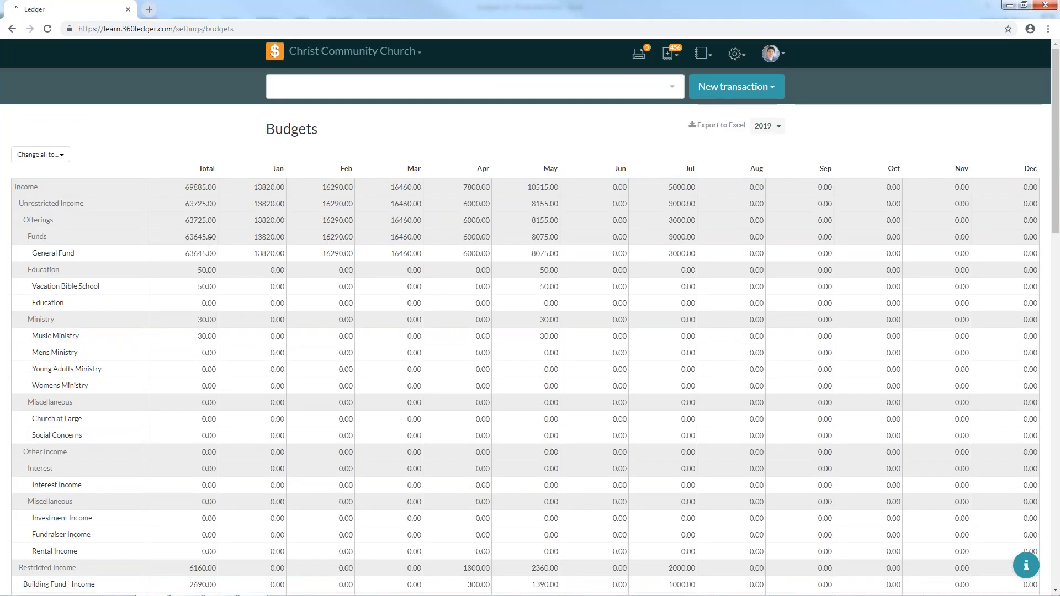
pyautogui.click(183, 188)
pyautogui.click(187, 252)
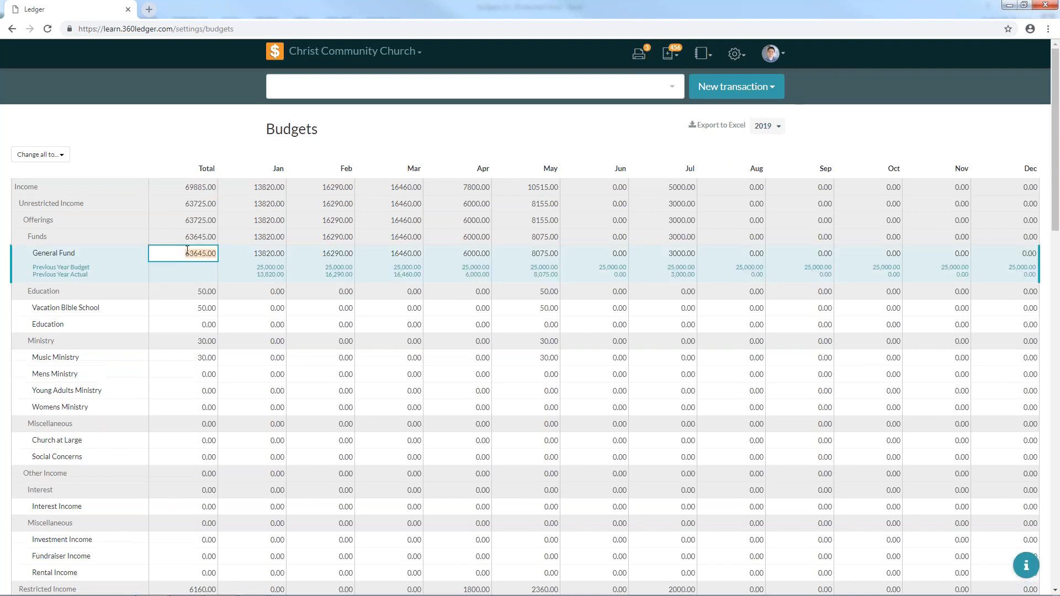
pyautogui.rightClick(186, 253)
pyautogui.click(215, 286)
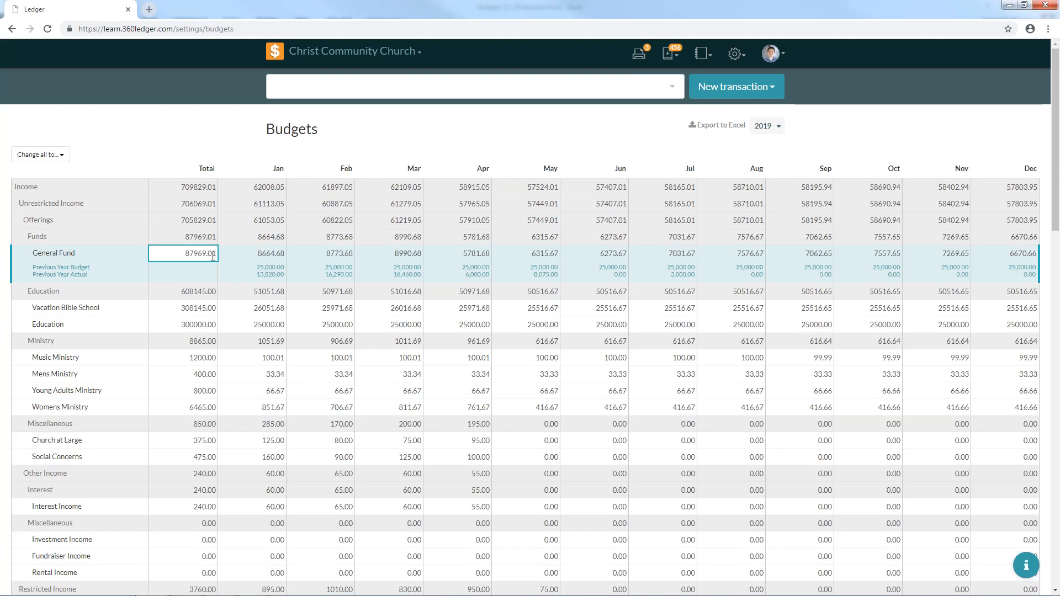
# - Reset the 2019 budget to discard the scrambled pasted amounts
pyautogui.scroll(-20, 512, 505)
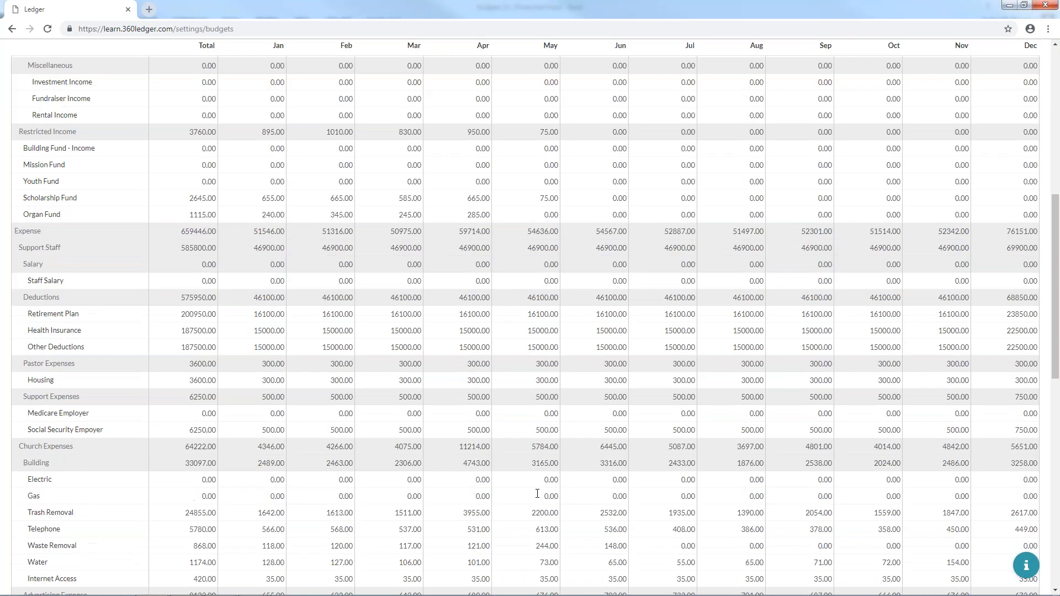
pyautogui.click(889, 558)
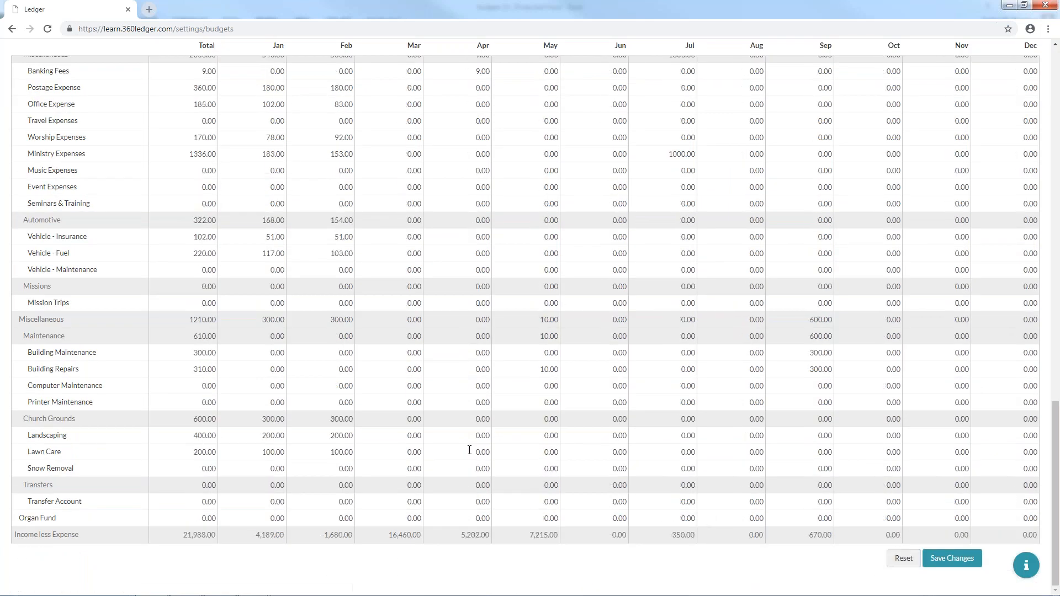
pyautogui.scroll(20, 376, 421)
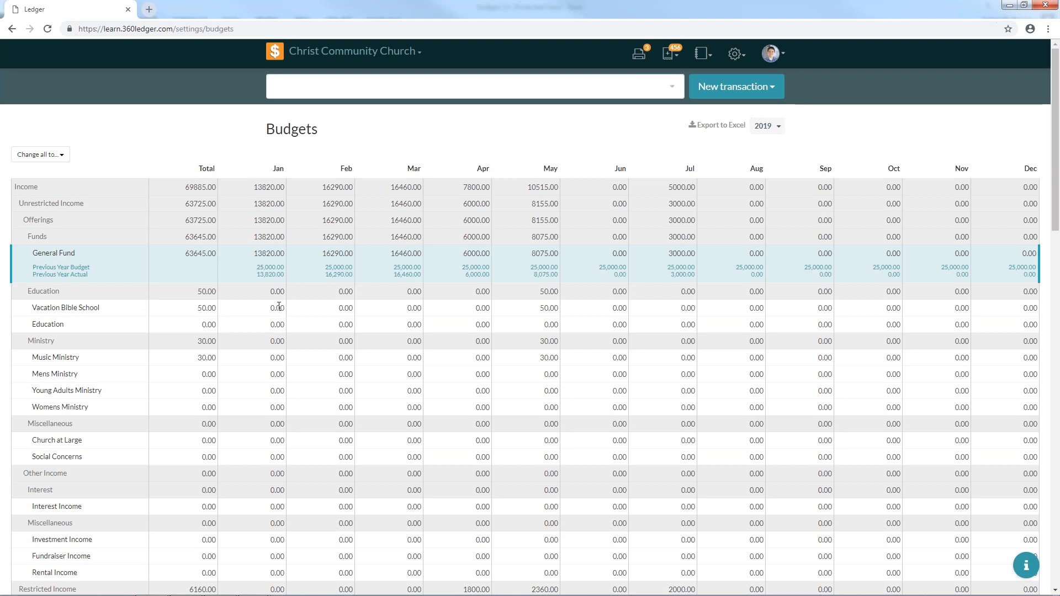
# - Enter 50 for January and 40 for February on Vacation Bible School
pyautogui.click(279, 307)
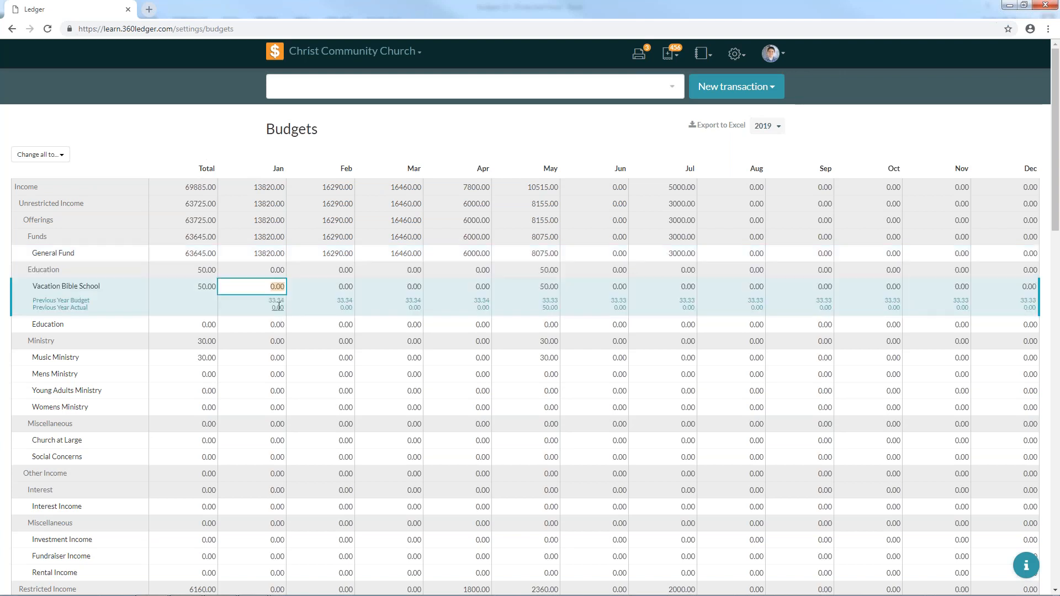
pyautogui.write('50')
pyautogui.click(350, 284)
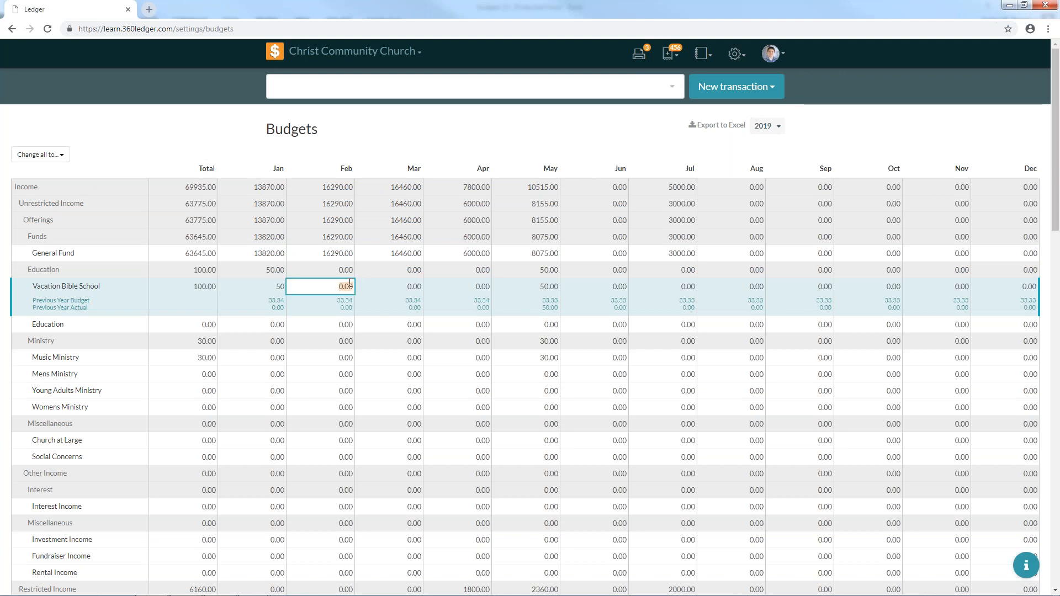
pyautogui.write('40')
pyautogui.click(315, 330)
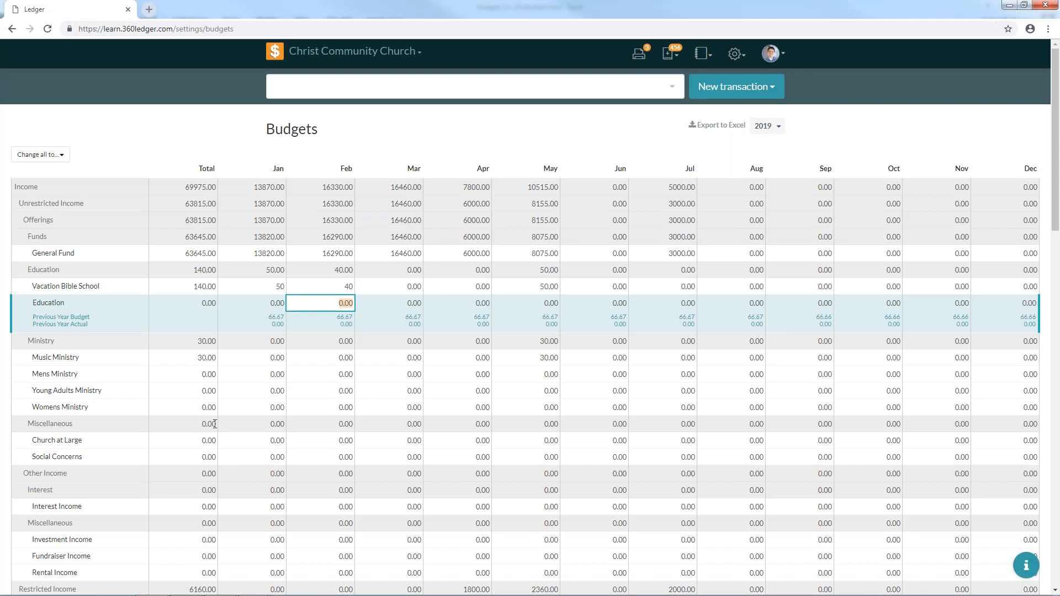
pyautogui.scroll(-7, 209, 417)
pyautogui.scroll(-6, 215, 424)
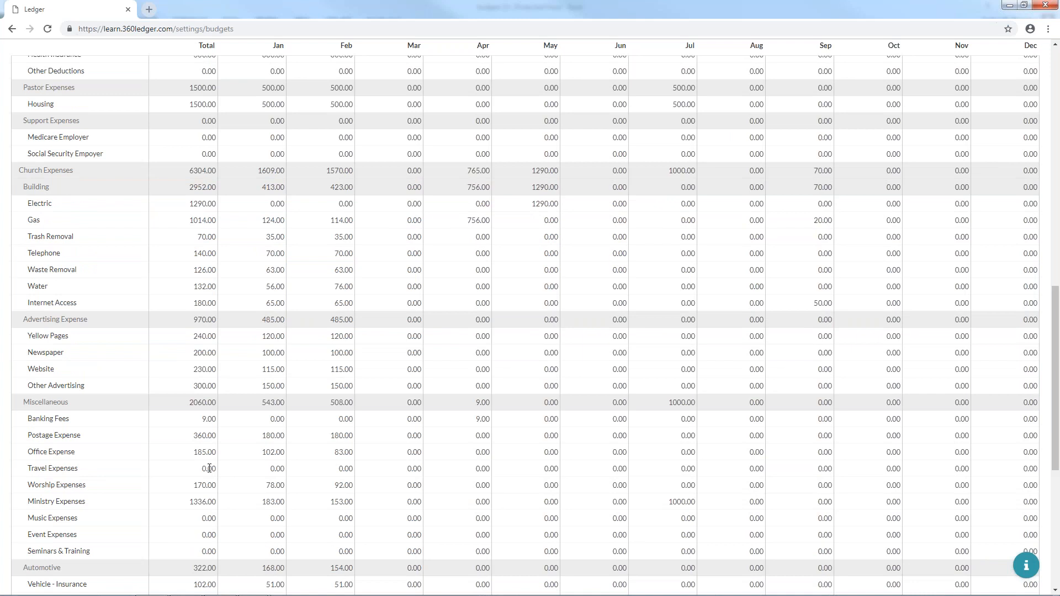
pyautogui.scroll(-4, 209, 468)
pyautogui.scroll(-3, 213, 516)
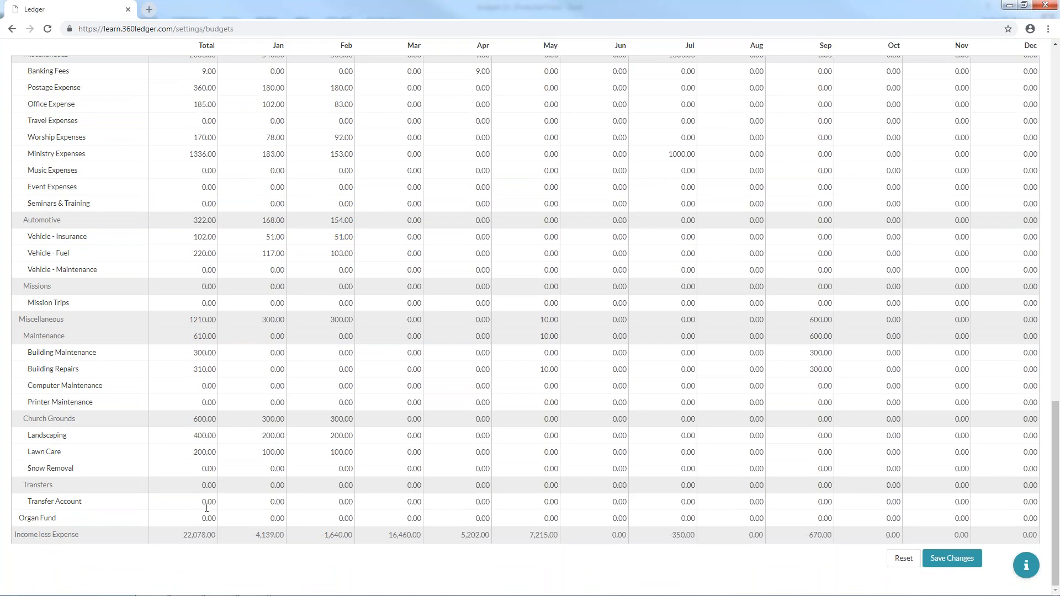
# - Change the Snow Removal yearly total to 313 and save the 2019 budget
pyautogui.click(209, 469)
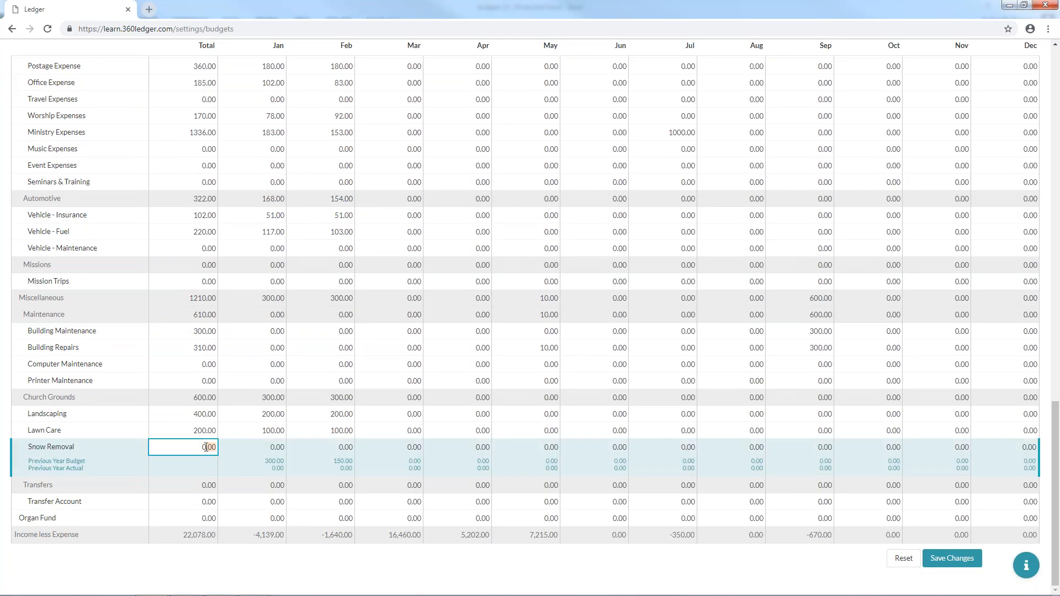
pyautogui.moveTo(206, 447); pyautogui.dragTo(202, 447)
pyautogui.write('300')
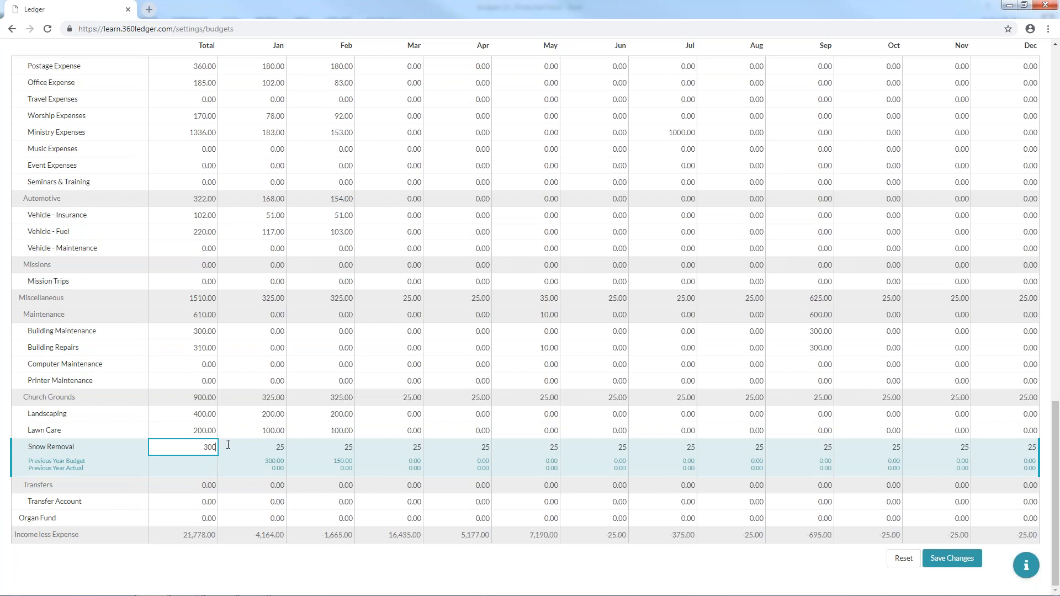
pyautogui.press('Return')
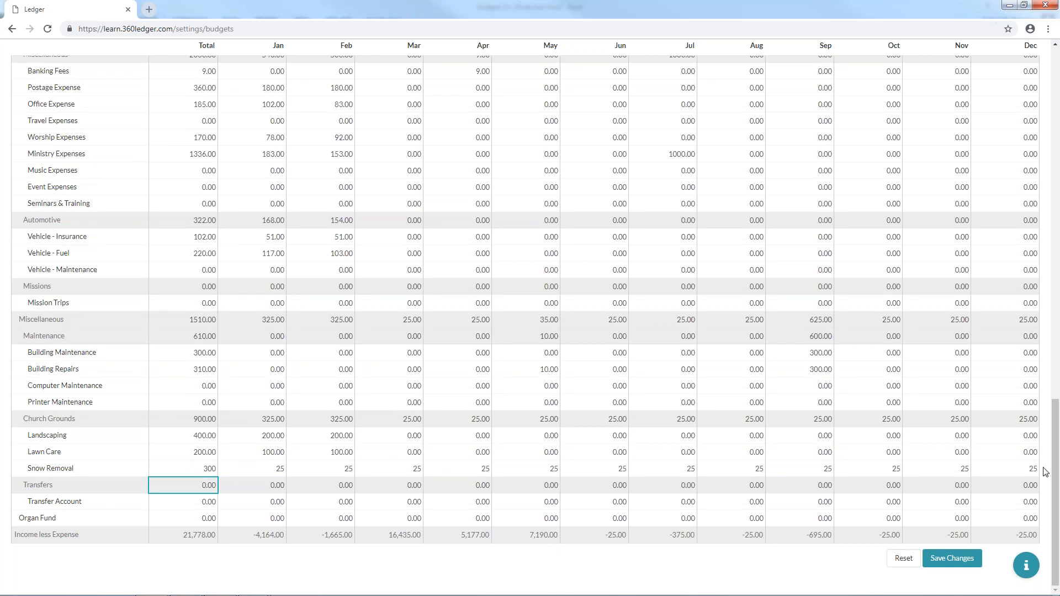
pyautogui.click(214, 469)
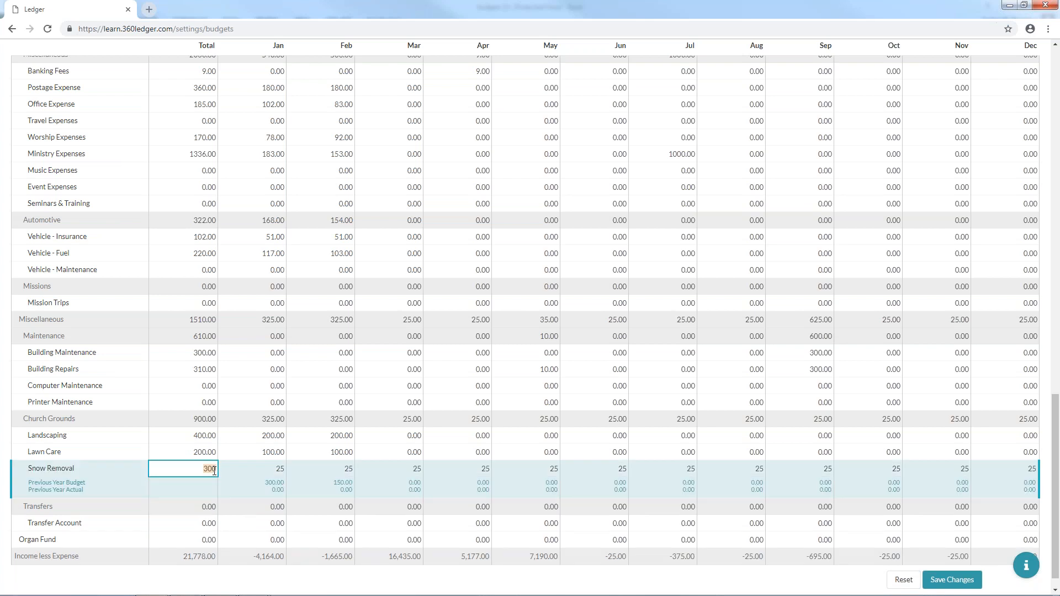
pyautogui.write('313')
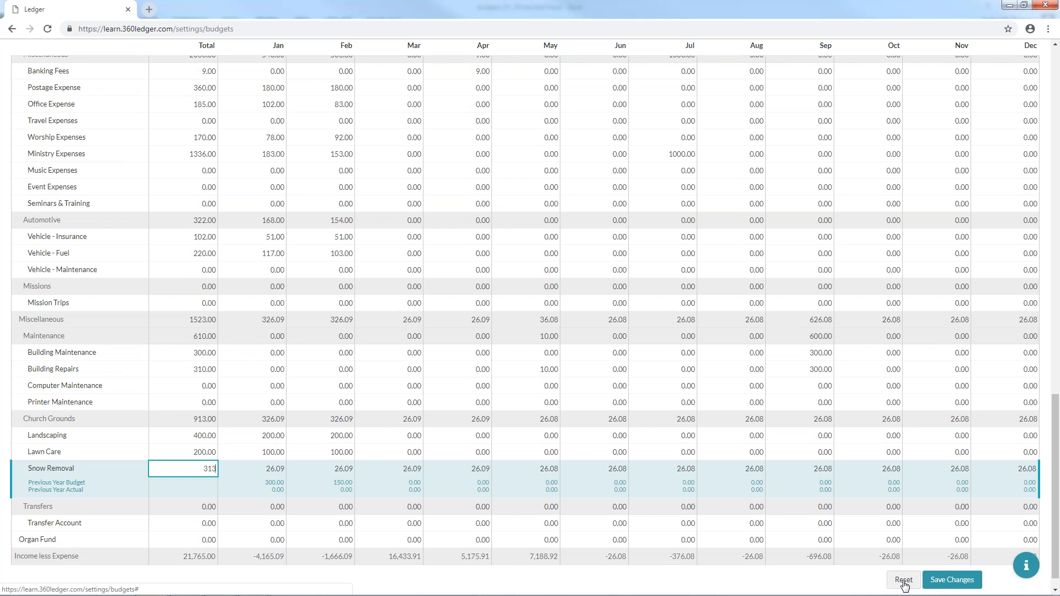
pyautogui.click(952, 579)
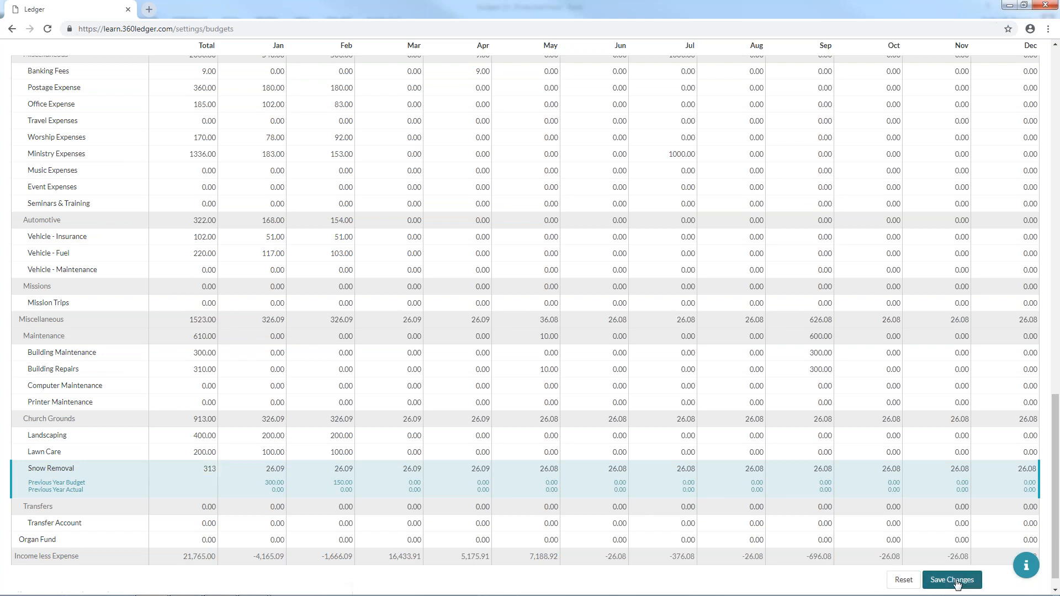
pyautogui.scroll(19, 522, 315)
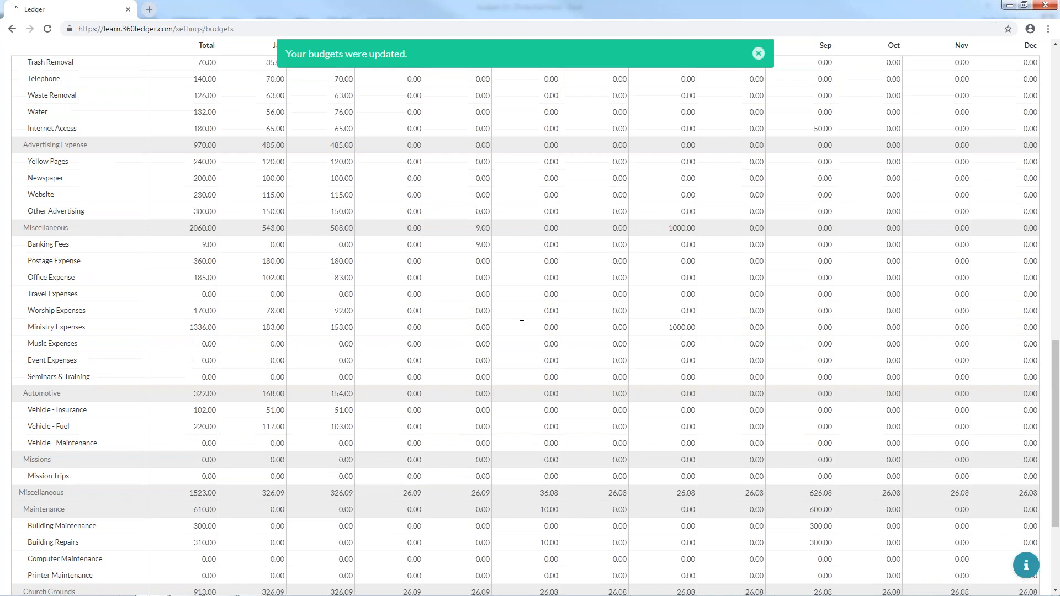
# - Dismiss the budgets-updated notice and go to Settings > Payees
pyautogui.click(760, 55)
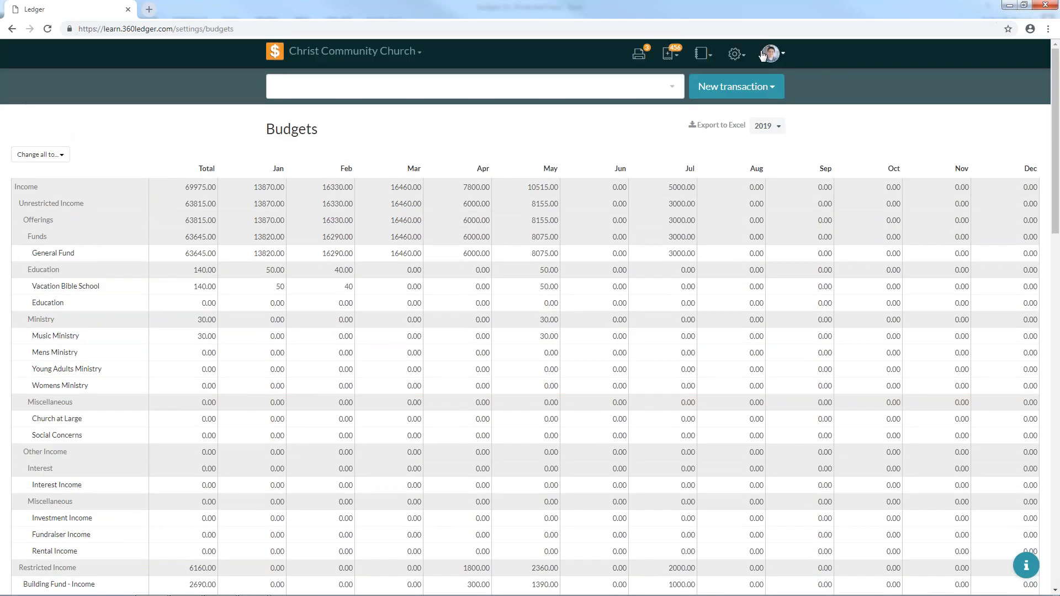
pyautogui.click(766, 132)
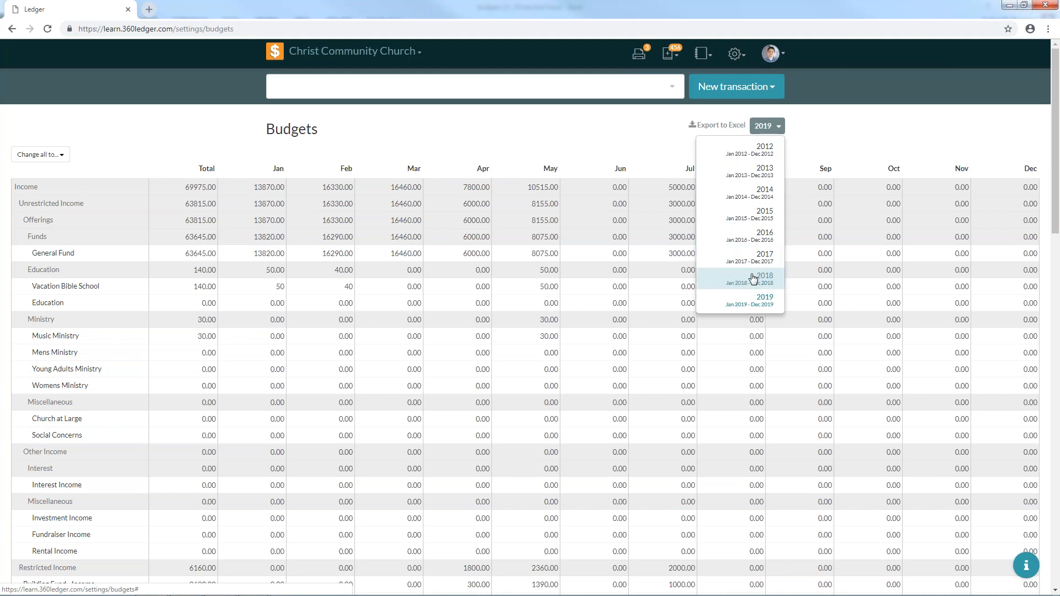
pyautogui.click(539, 149)
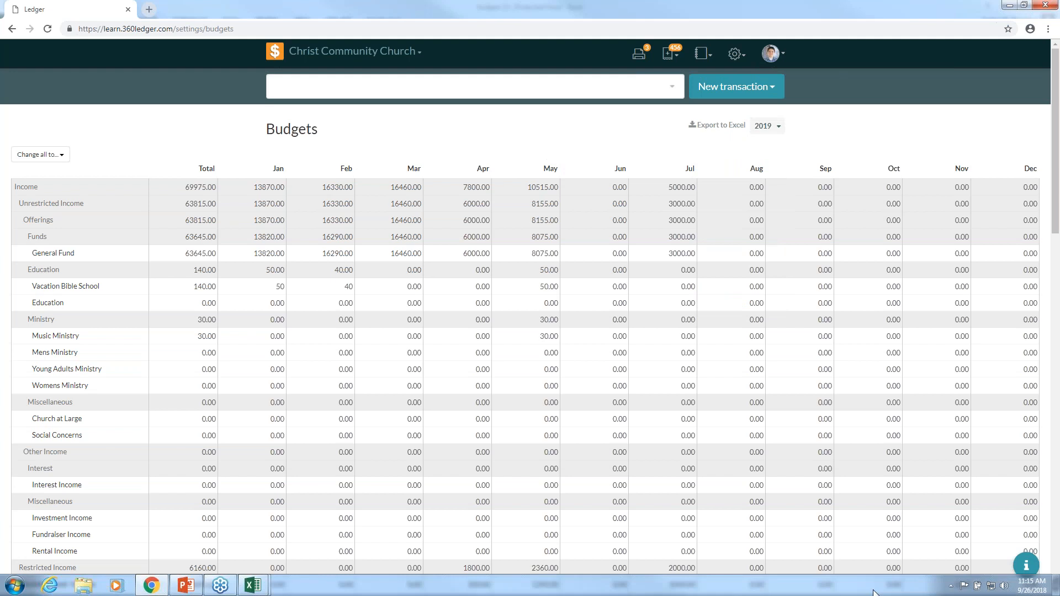
pyautogui.click(740, 51)
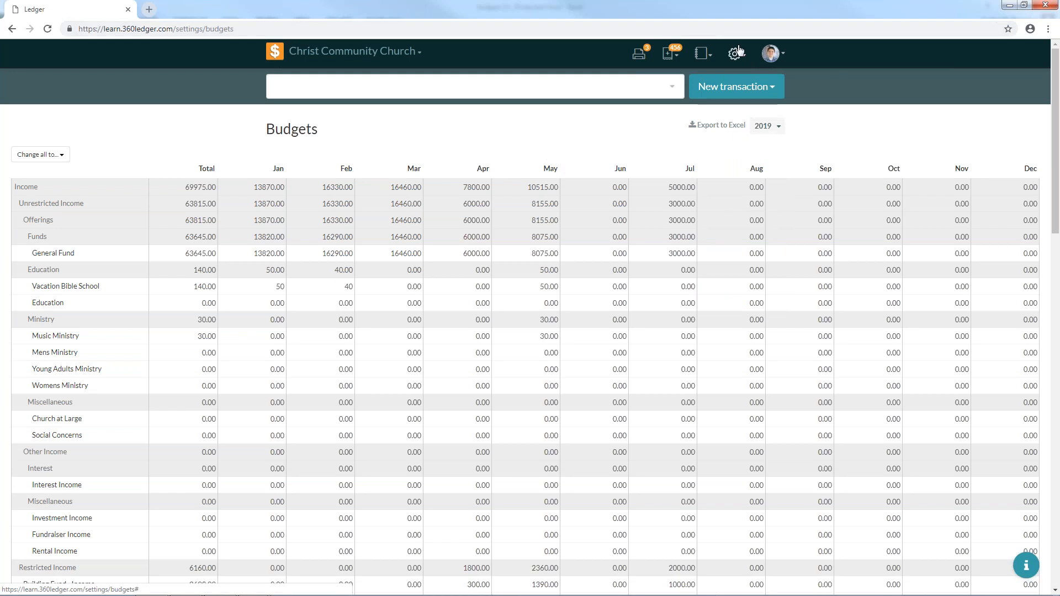
pyautogui.click(740, 52)
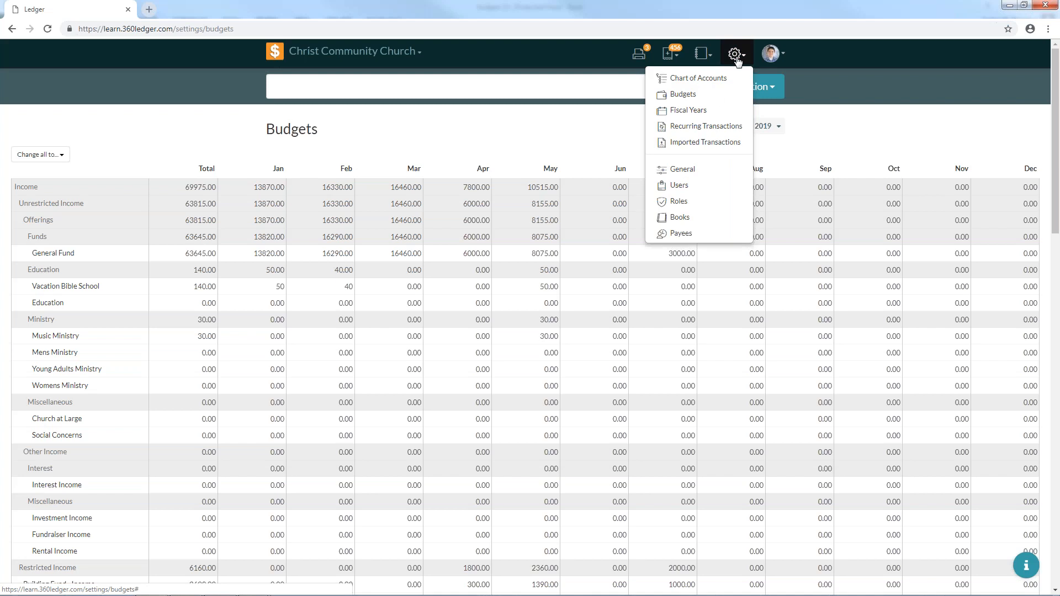
pyautogui.click(687, 232)
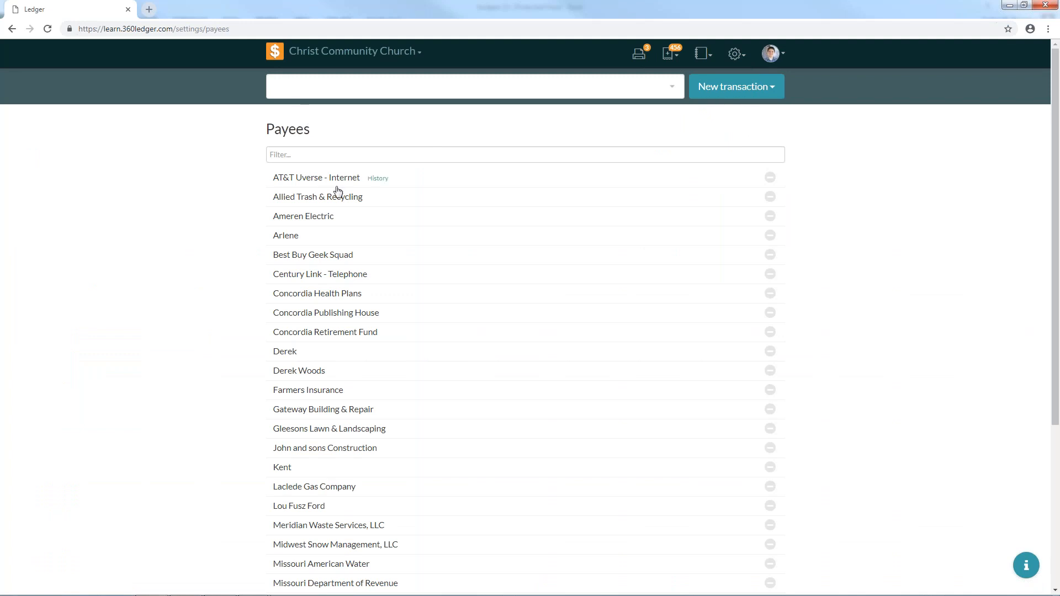
# - Filter payees by 'at', clear the filter, and start adding a new payee
pyautogui.click(339, 157)
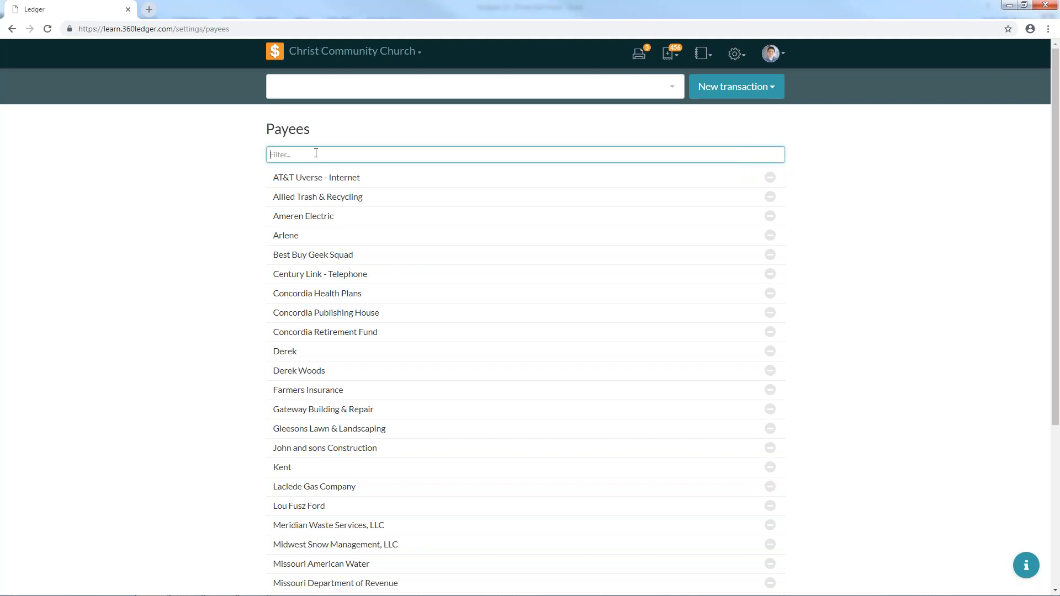
pyautogui.write('at')
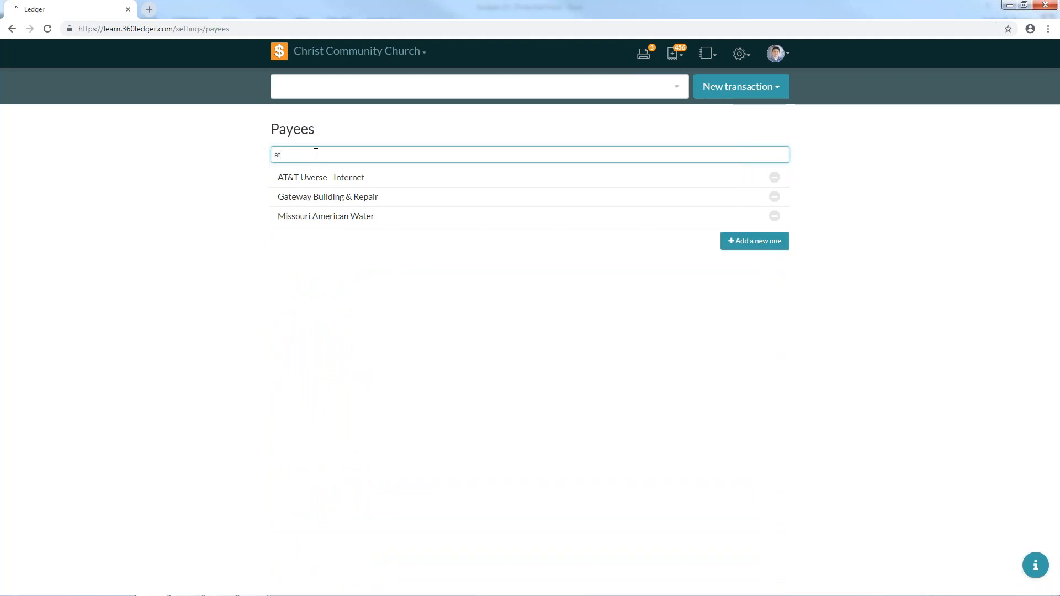
pyautogui.press('BackSpace')
pyautogui.press('BackSpace')
pyautogui.scroll(-4, 424, 303)
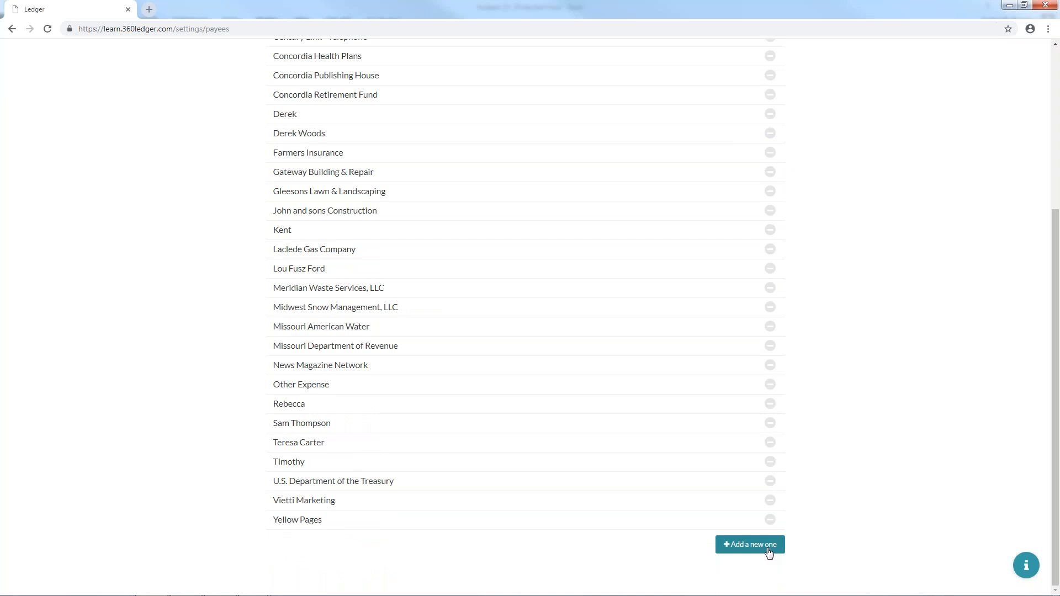
pyautogui.click(768, 552)
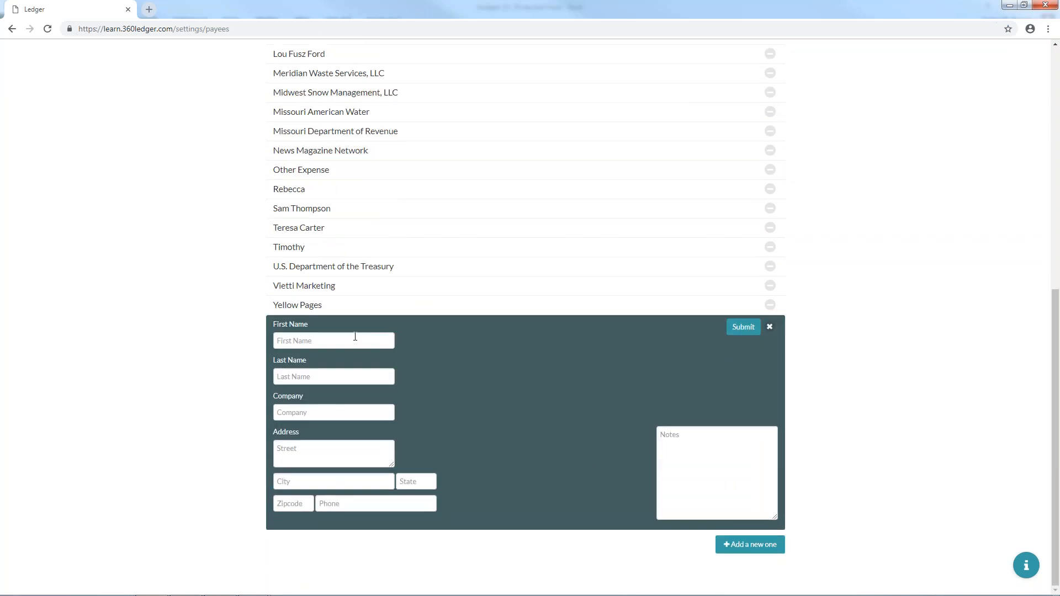
# - Enter the new individual payee's first and last name
pyautogui.scroll(8, 230, 268)
pyautogui.scroll(-1, 251, 301)
pyautogui.scroll(-6, 253, 305)
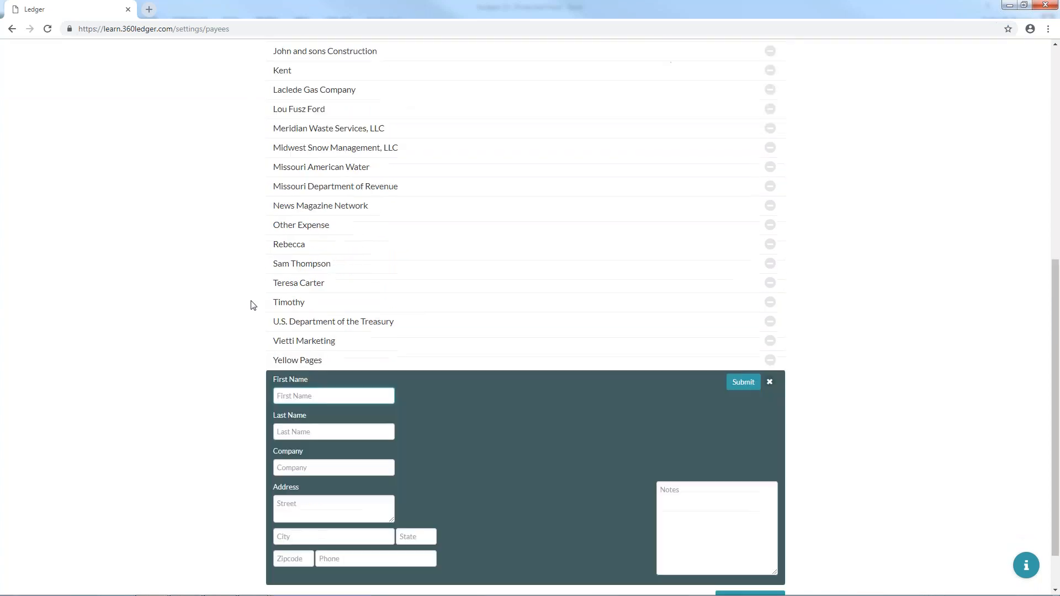
pyautogui.click(309, 467)
pyautogui.click(296, 397)
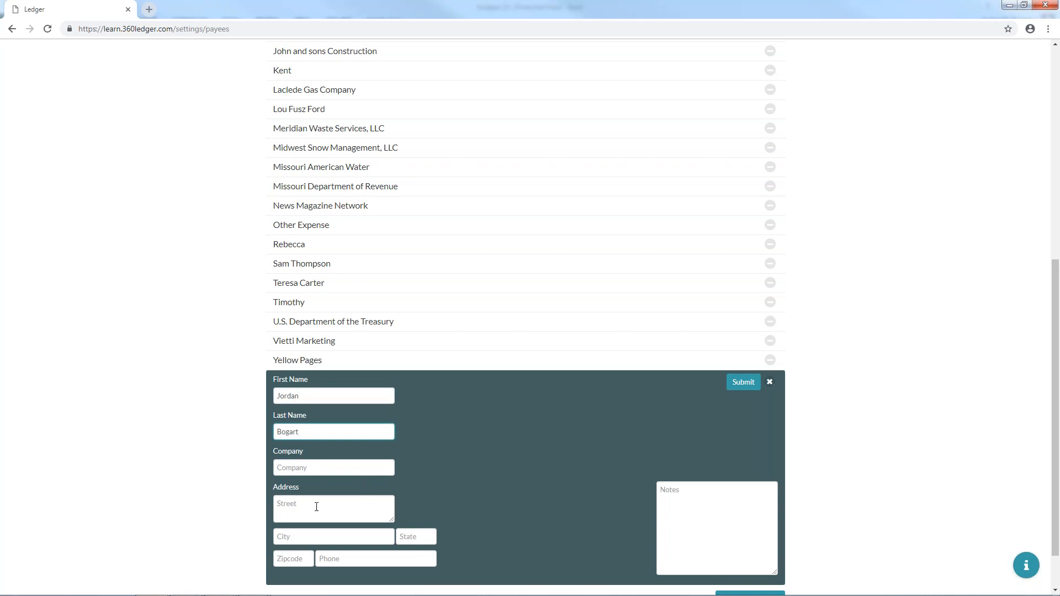
pyautogui.click(319, 466)
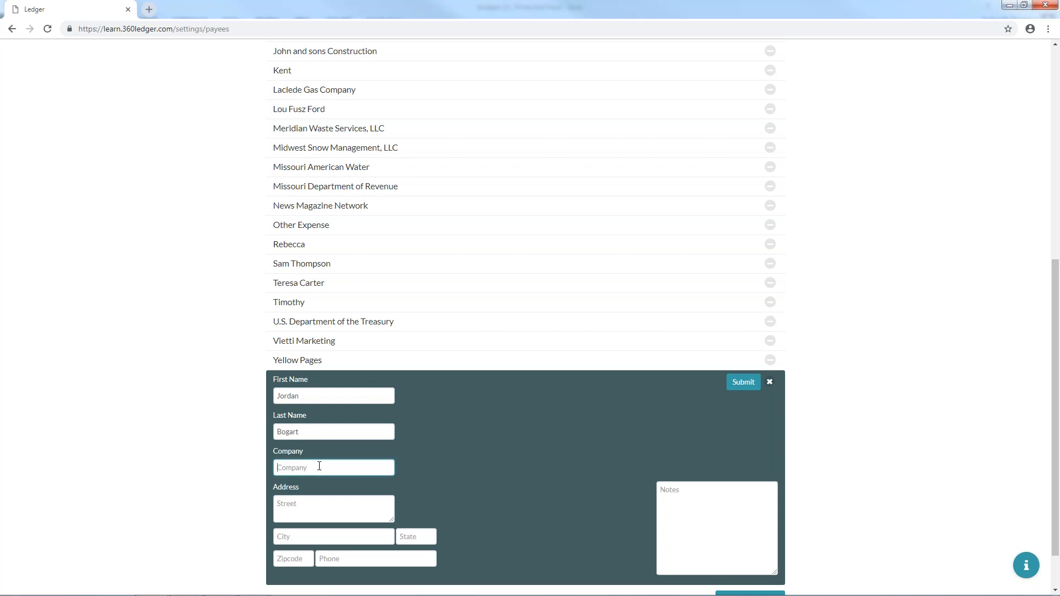
# - Fill in the payee's street, city, state, zipcode and phone number
pyautogui.click(322, 502)
pyautogui.write('555 Test Ave.')
pyautogui.click(331, 540)
pyautogui.write('St. Louis')
pyautogui.press('Tab')
pyautogui.write('MO')
pyautogui.click(301, 558)
pyautogui.write('63118')
pyautogui.click(399, 562)
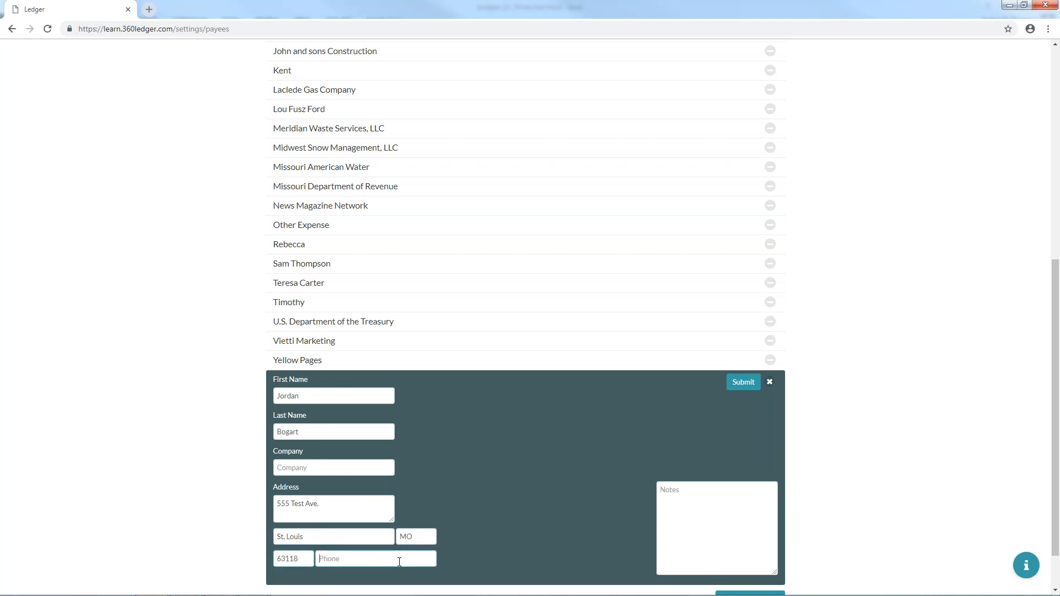
pyautogui.write('555555')
pyautogui.write('5555')
pyautogui.write('T')
pyautogui.write('est')
# - Submit the new payee and close the leftover blank form
pyautogui.click(743, 389)
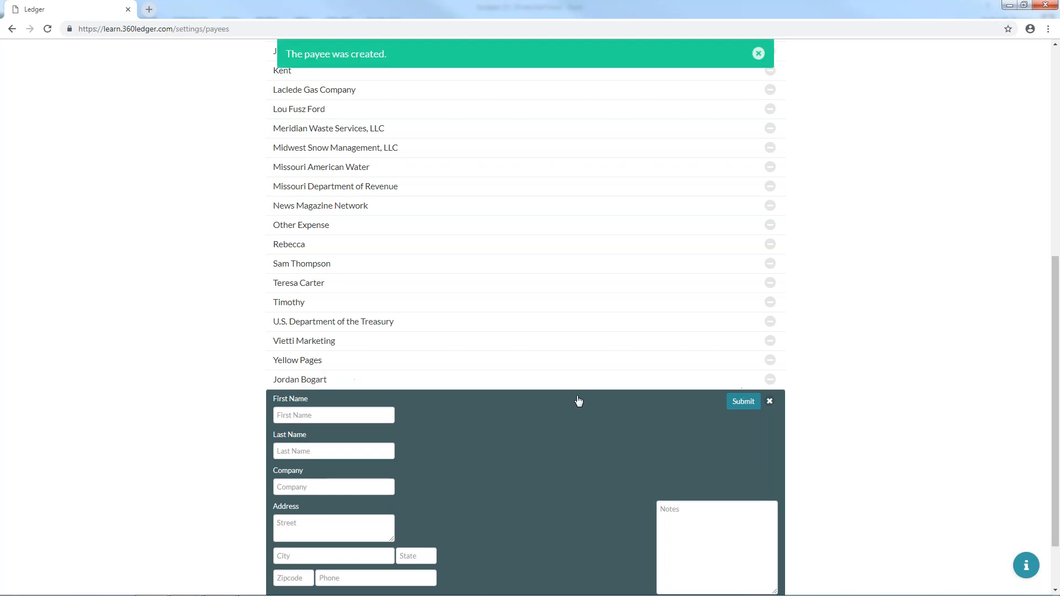
pyautogui.scroll(-2, 576, 414)
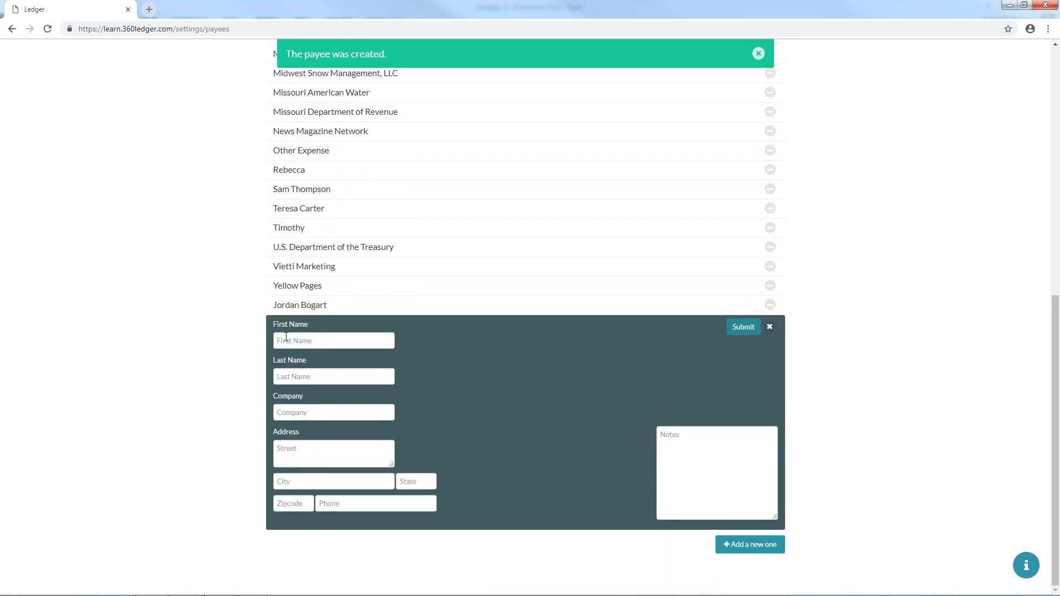
pyautogui.click(770, 327)
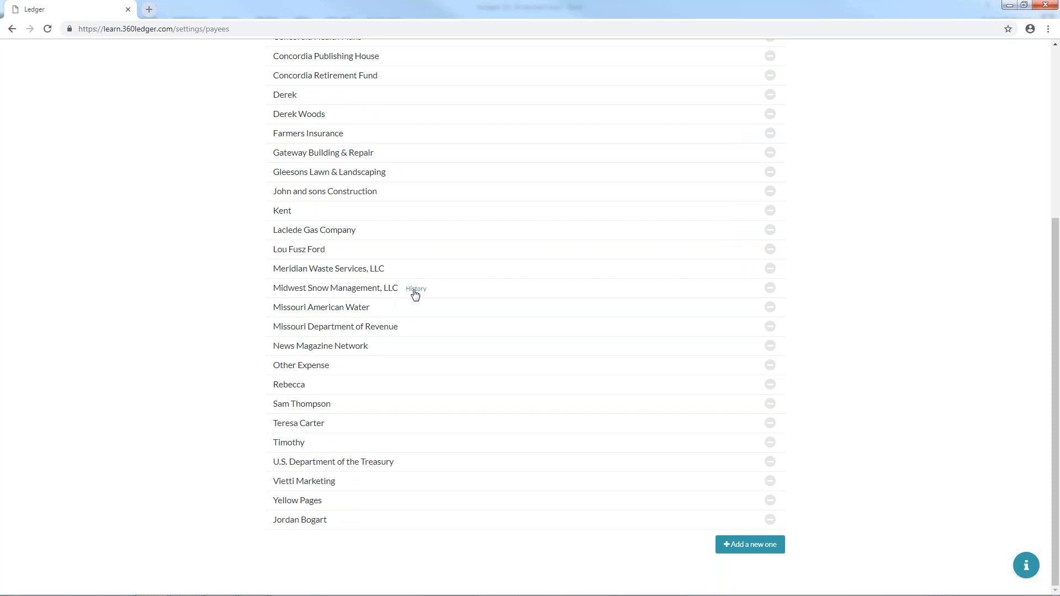
pyautogui.click(415, 290)
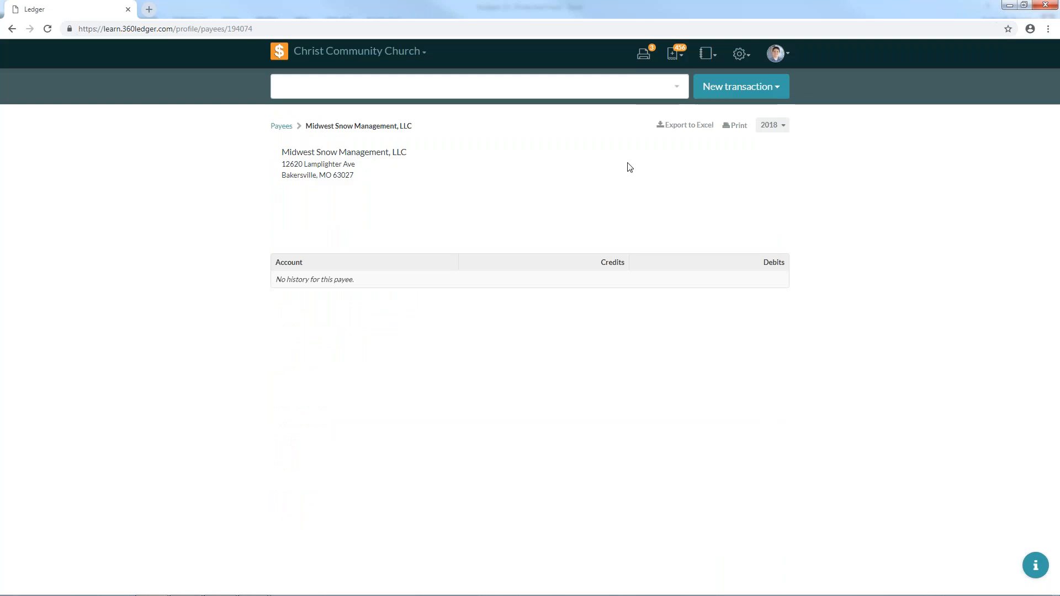
pyautogui.click(11, 30)
pyautogui.click(381, 180)
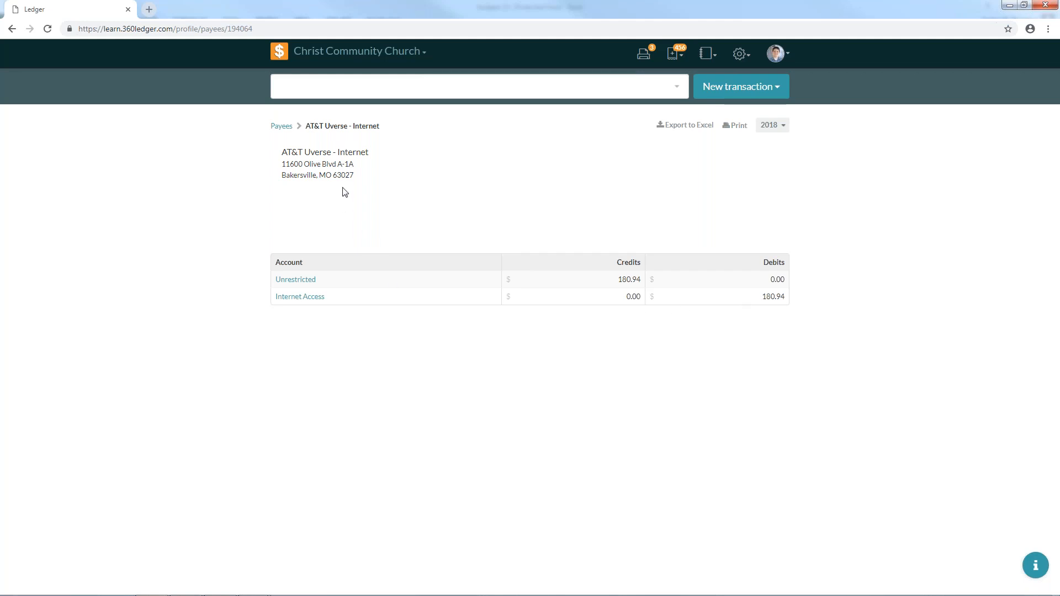
pyautogui.click(732, 127)
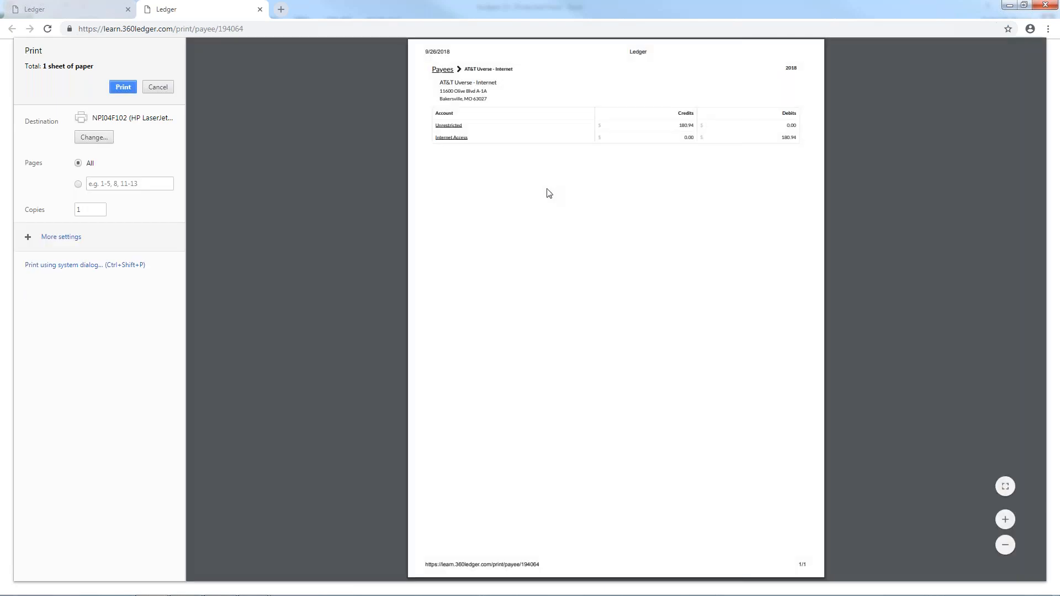
pyautogui.click(259, 9)
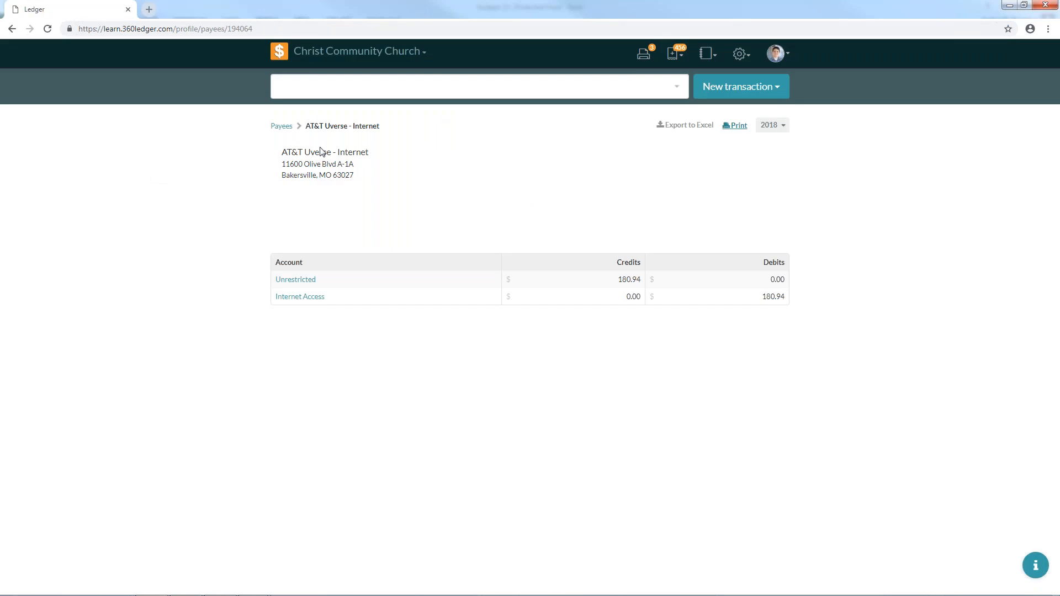
pyautogui.click(288, 131)
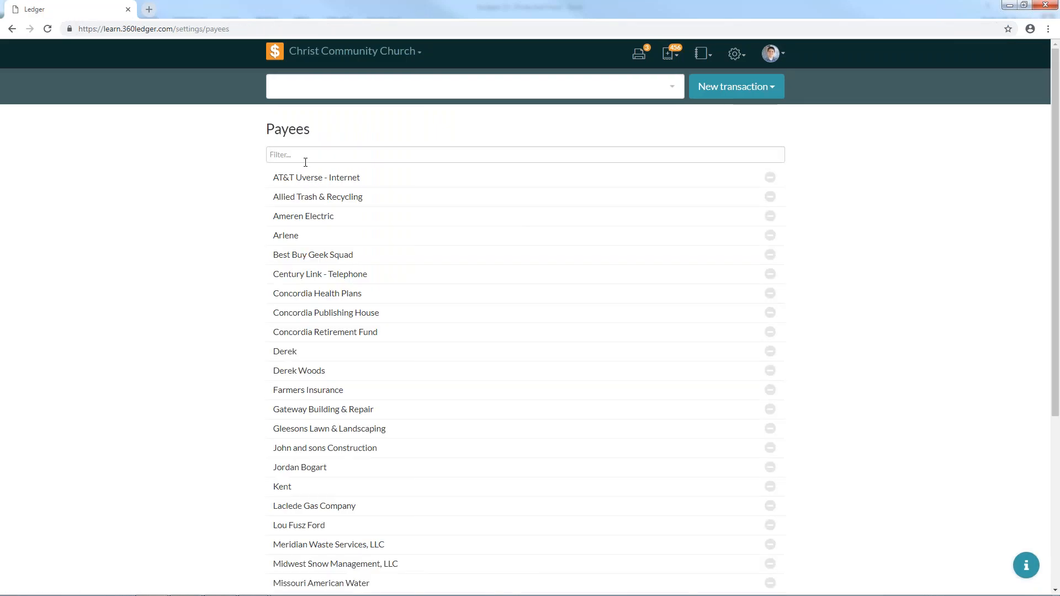
pyautogui.moveTo(786, 595)
pyautogui.click(768, 354)
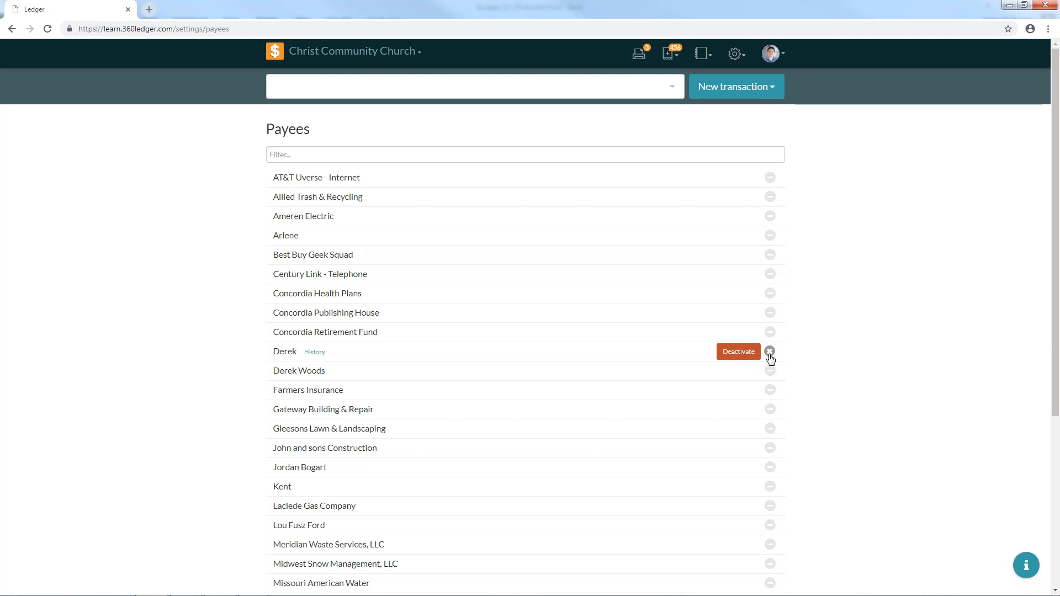
pyautogui.click(769, 352)
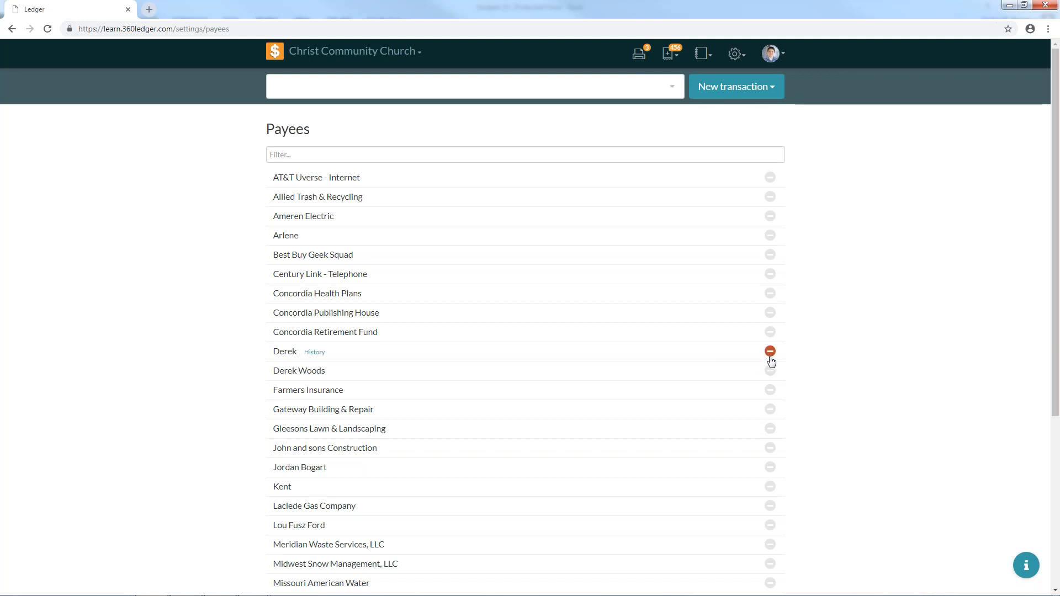
pyautogui.click(770, 468)
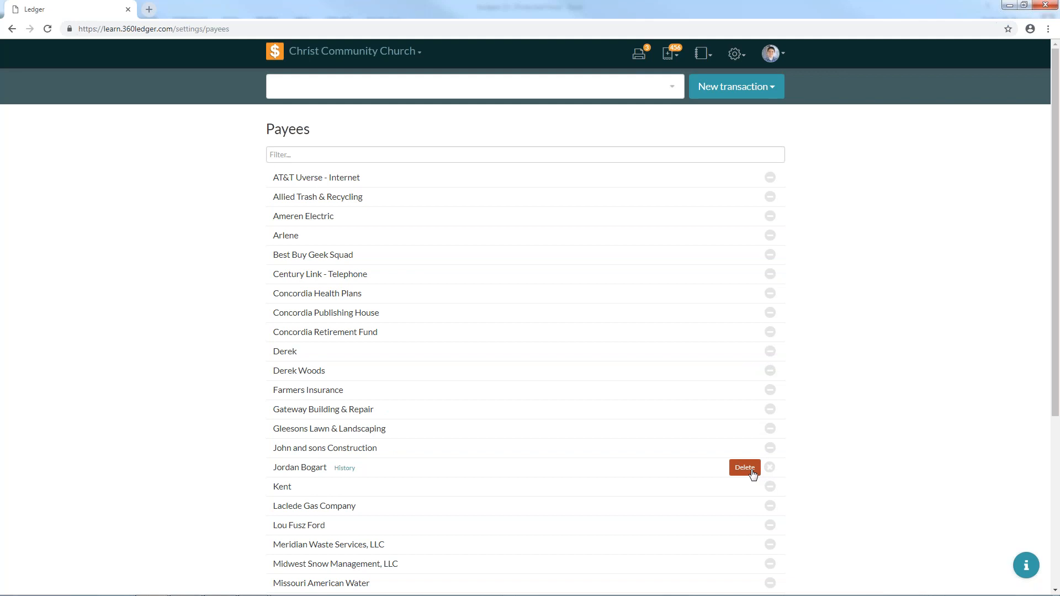
pyautogui.click(770, 468)
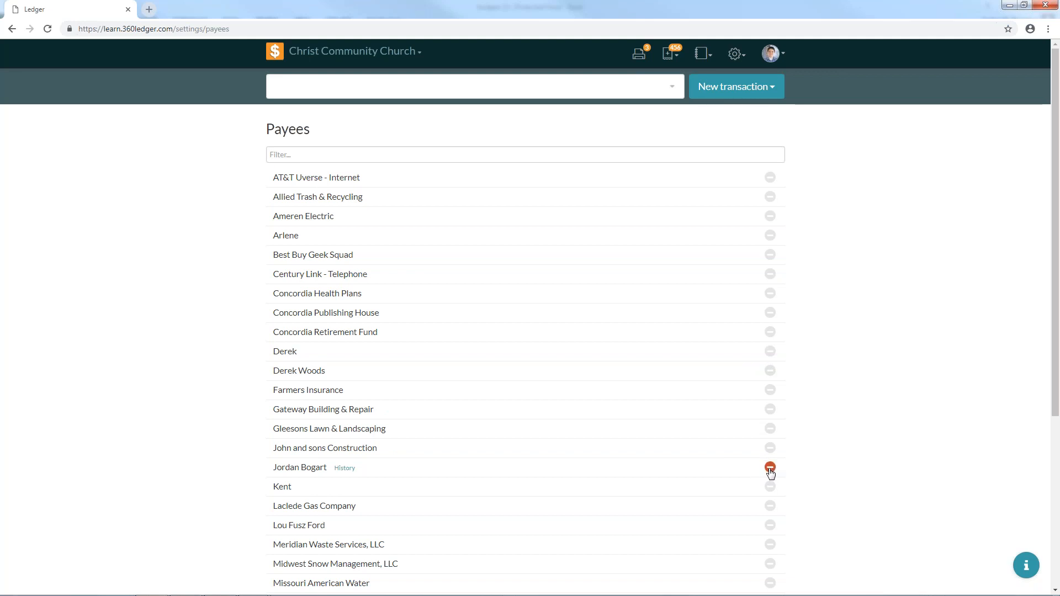
pyautogui.click(768, 353)
pyautogui.click(768, 354)
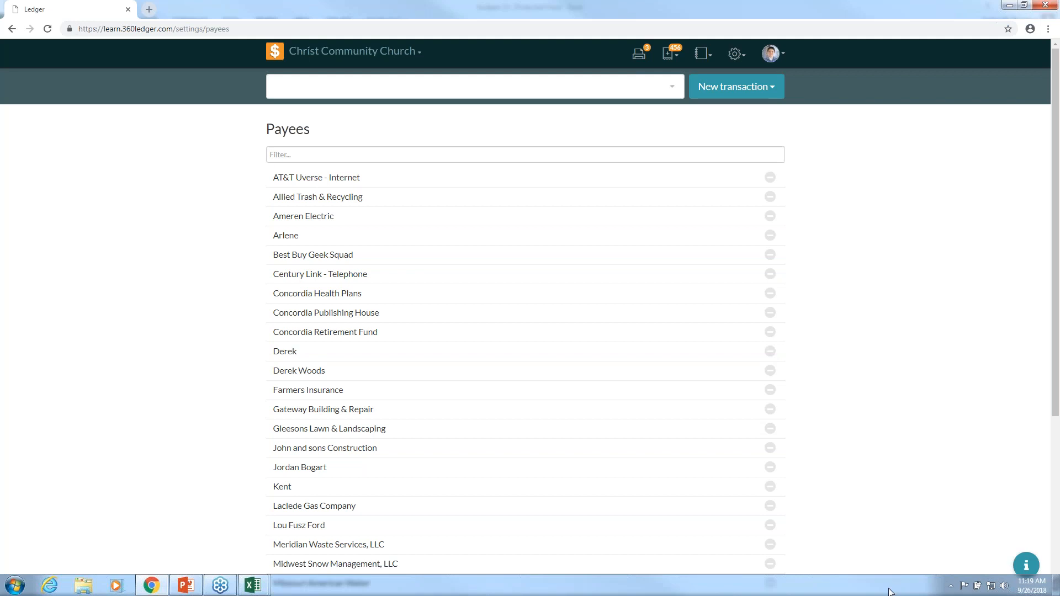